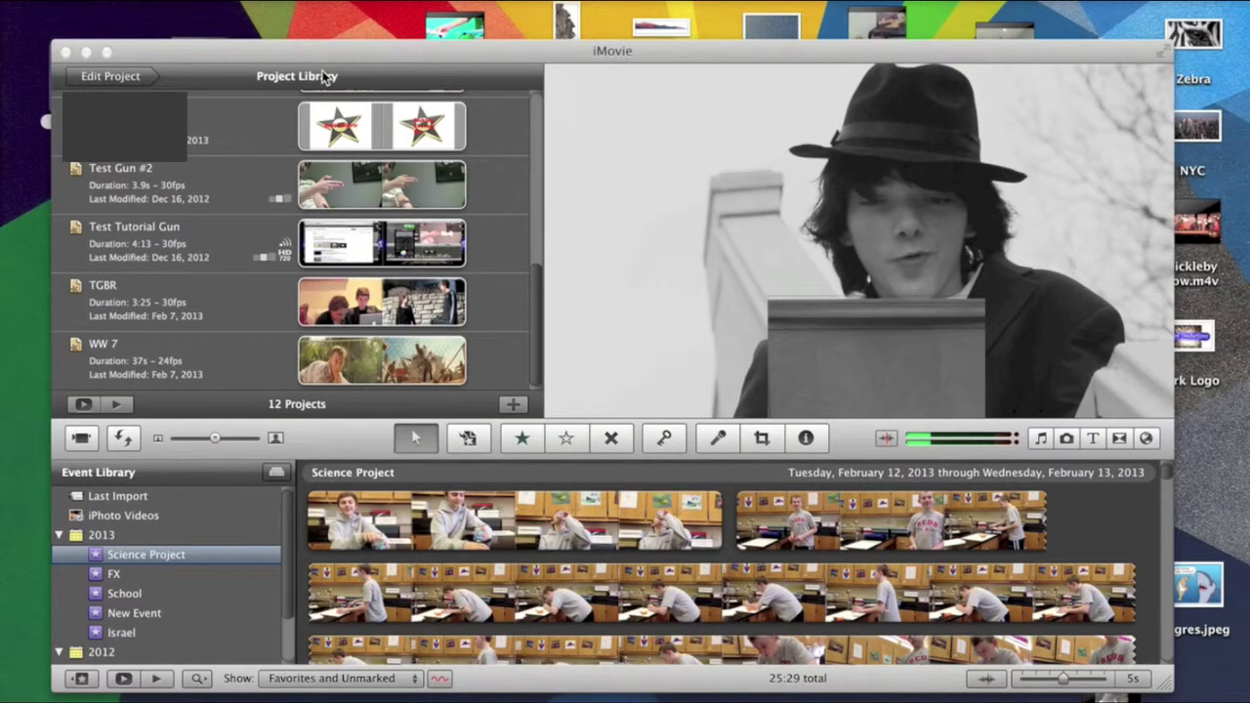
# - Start a movie import into a new event named 'Tutorial'
pyautogui.moveTo(391, 55); pyautogui.dragTo(391, 108)
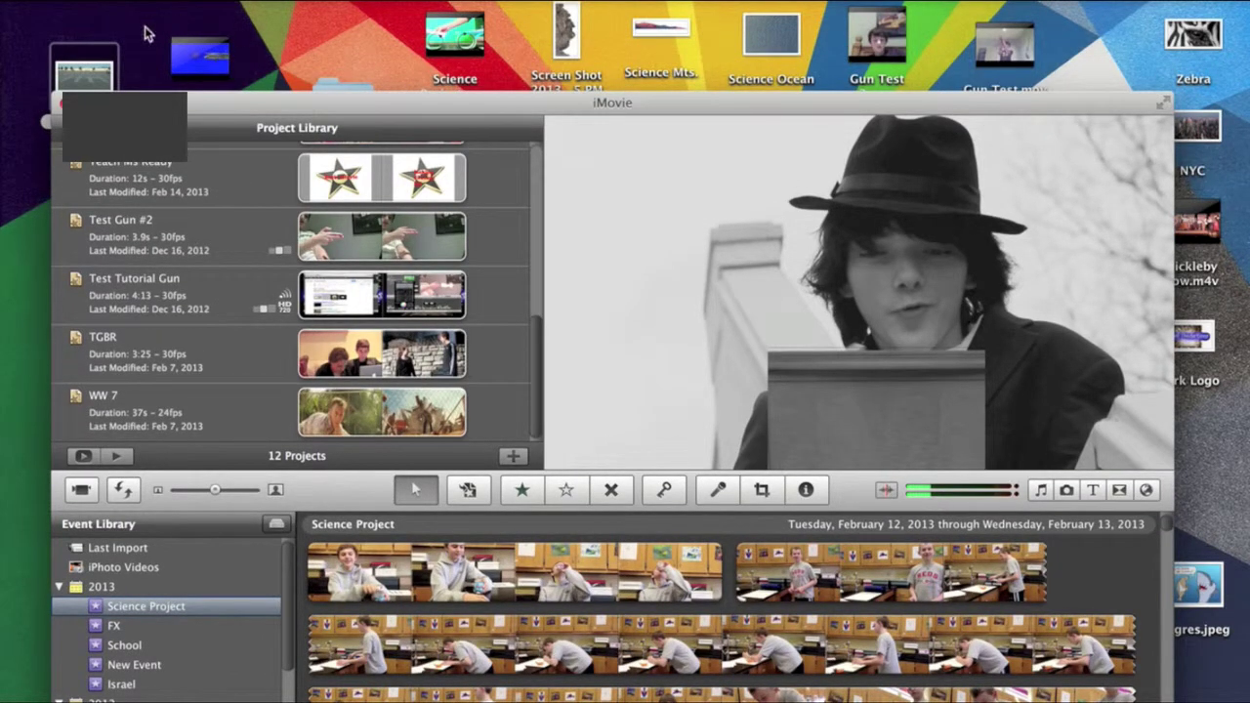
pyautogui.moveTo(445, 104); pyautogui.dragTo(442, 41)
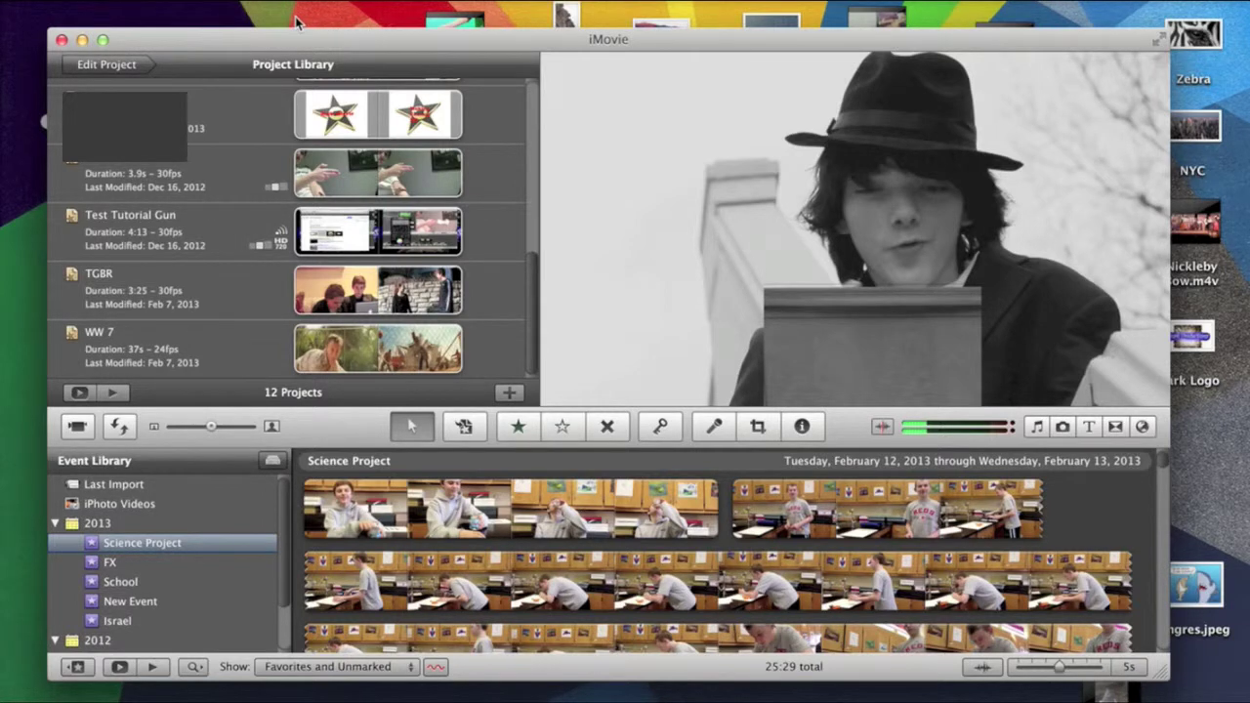
pyautogui.click(132, 0)
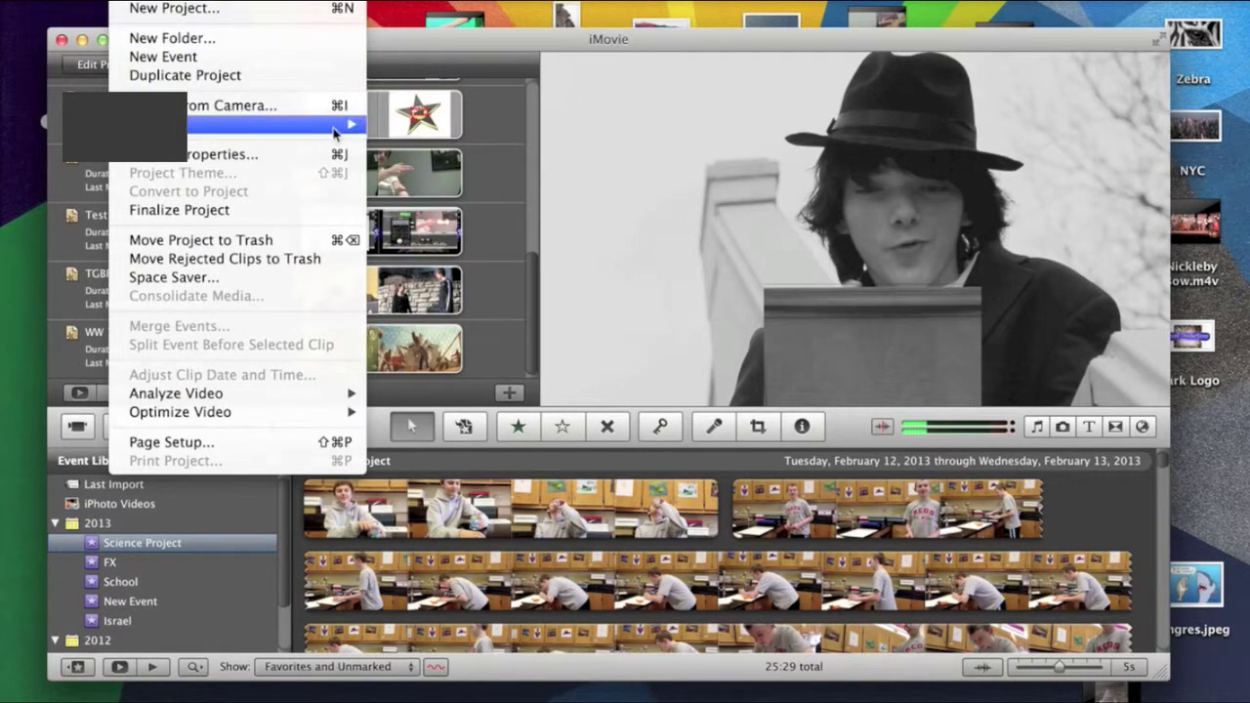
pyautogui.moveTo(334, 134)
pyautogui.click(421, 131)
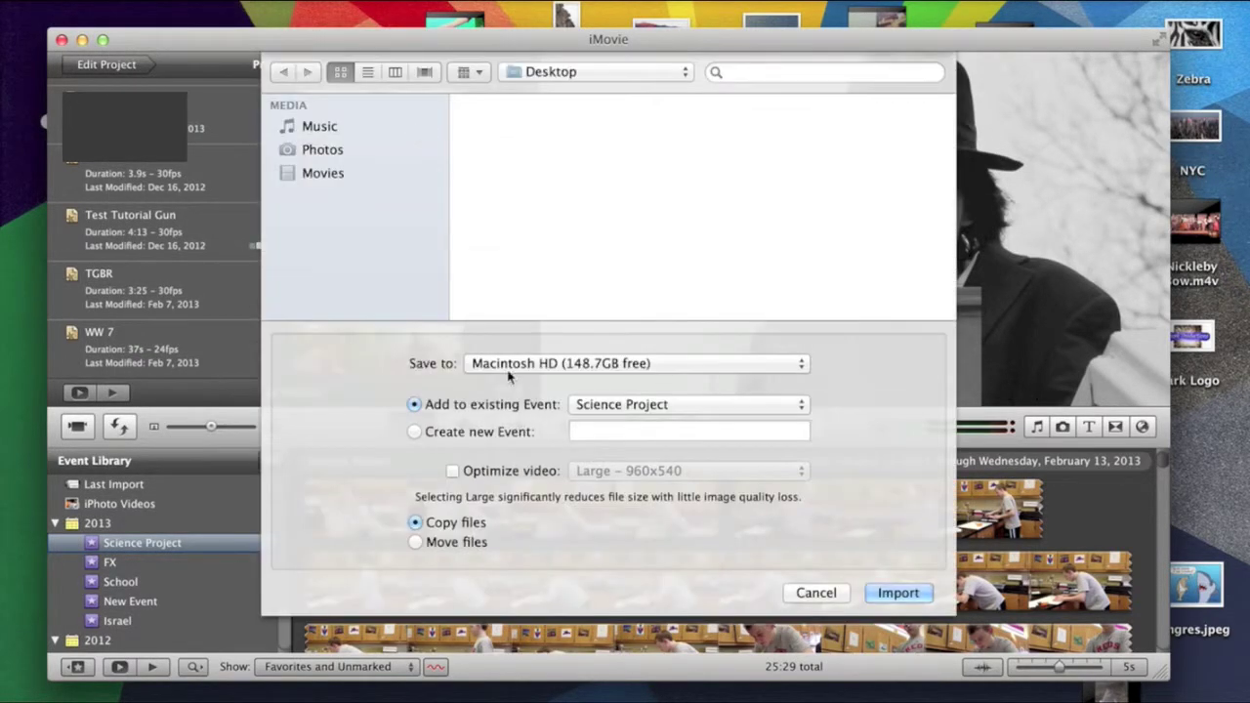
pyautogui.click(415, 433)
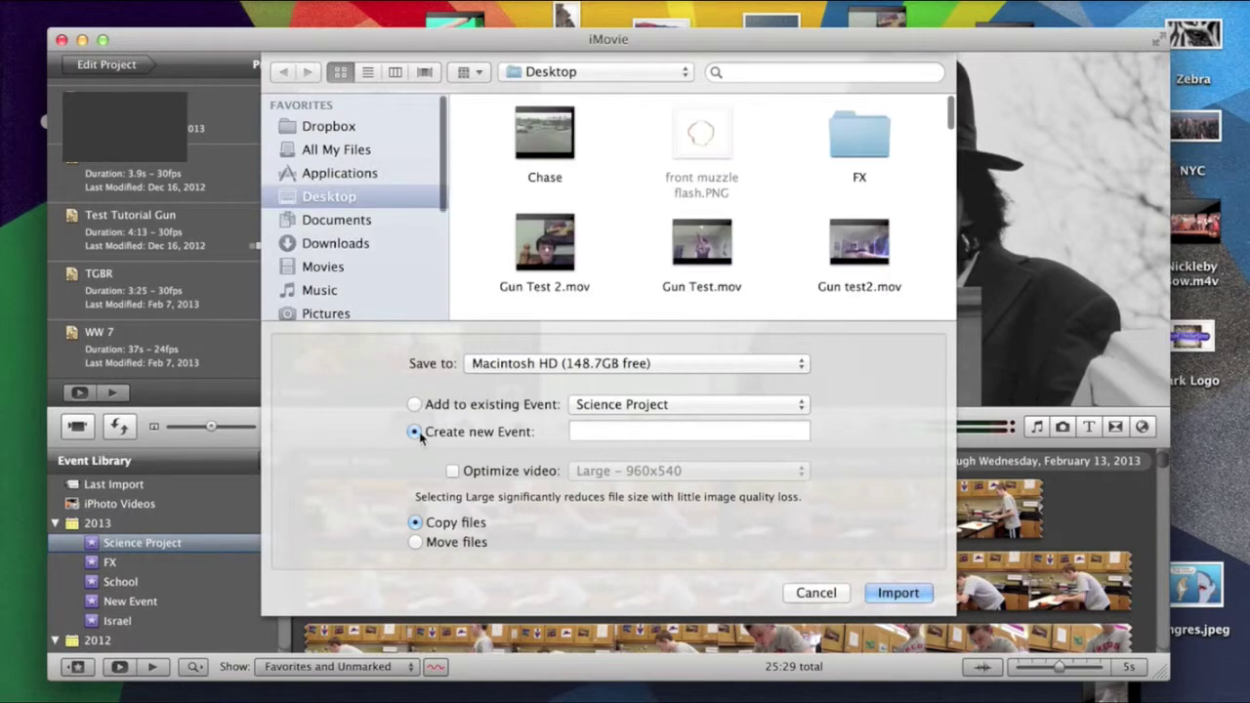
pyautogui.click(617, 431)
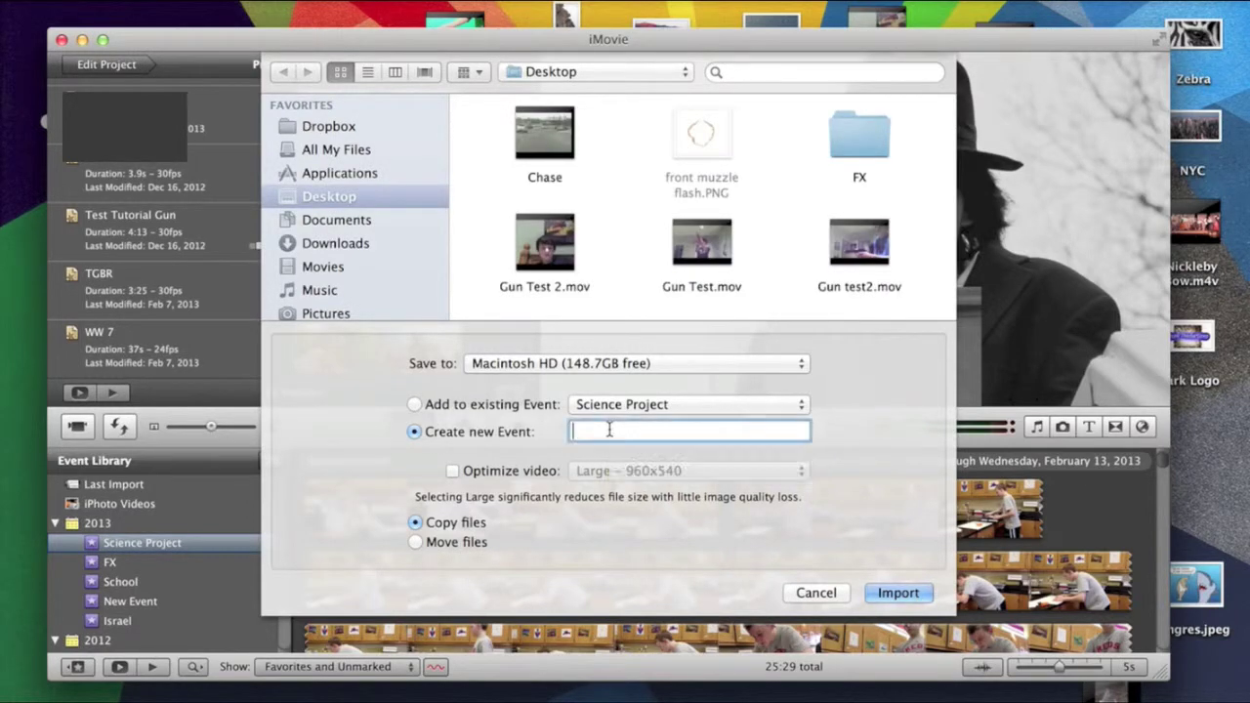
pyautogui.write('Tutorial')
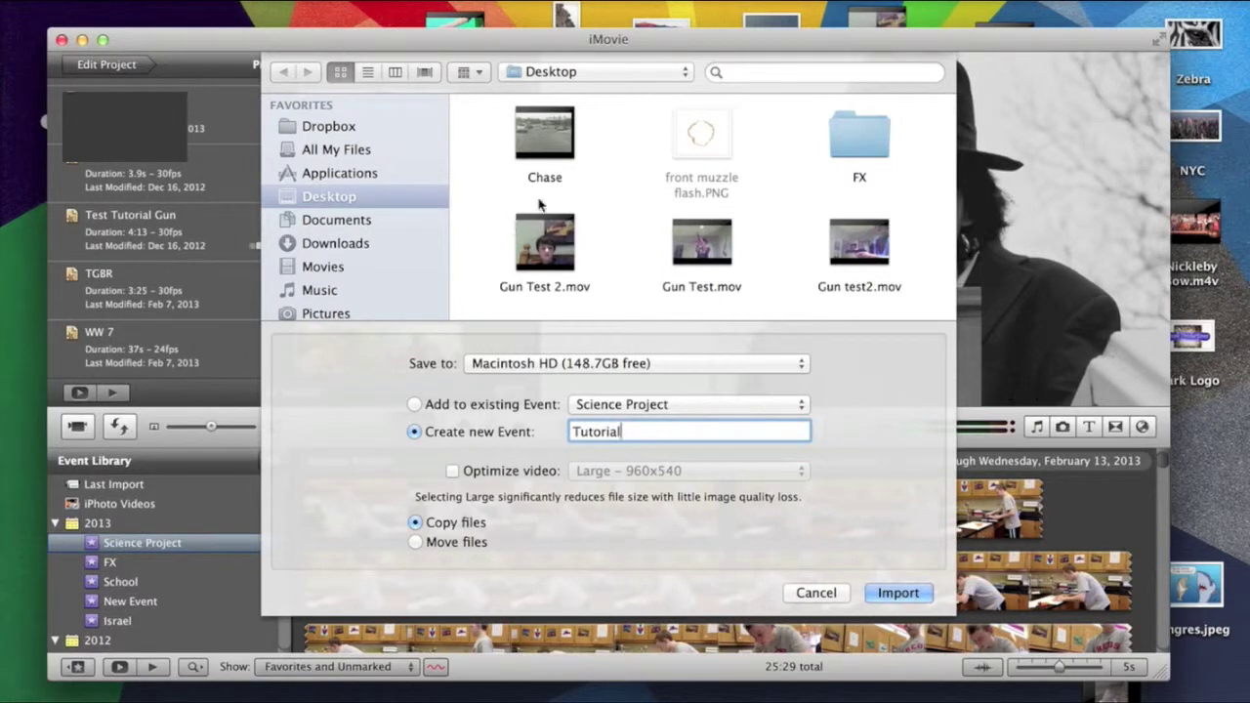
# - Import the Helicopter Blue Screen video from the Desktop into the Tutorial event
pyautogui.scroll(-5, 579, 206)
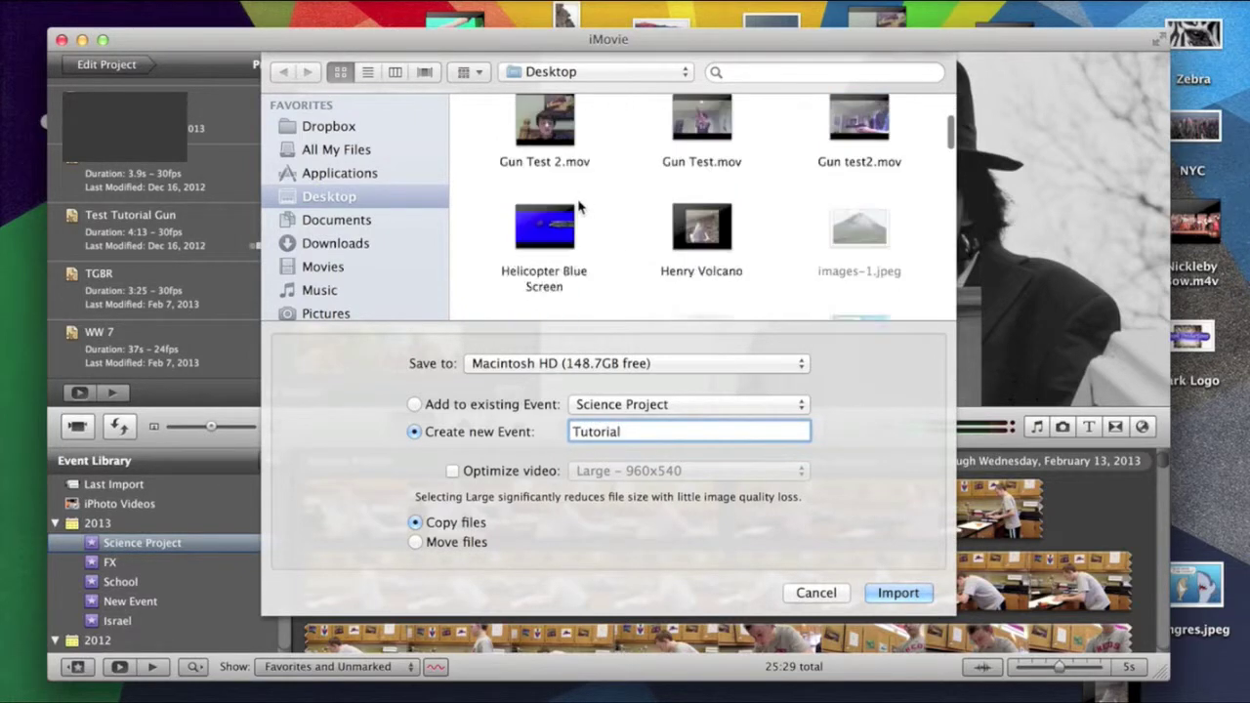
pyautogui.scroll(5, 579, 206)
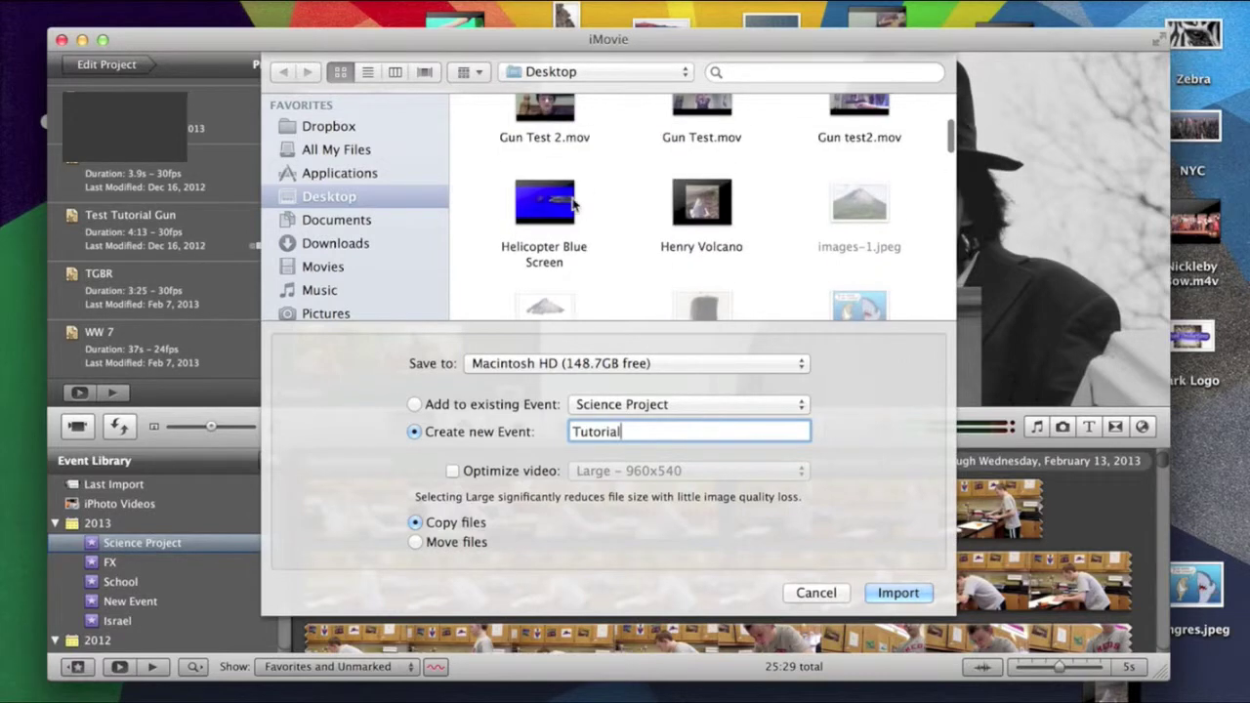
pyautogui.click(527, 216)
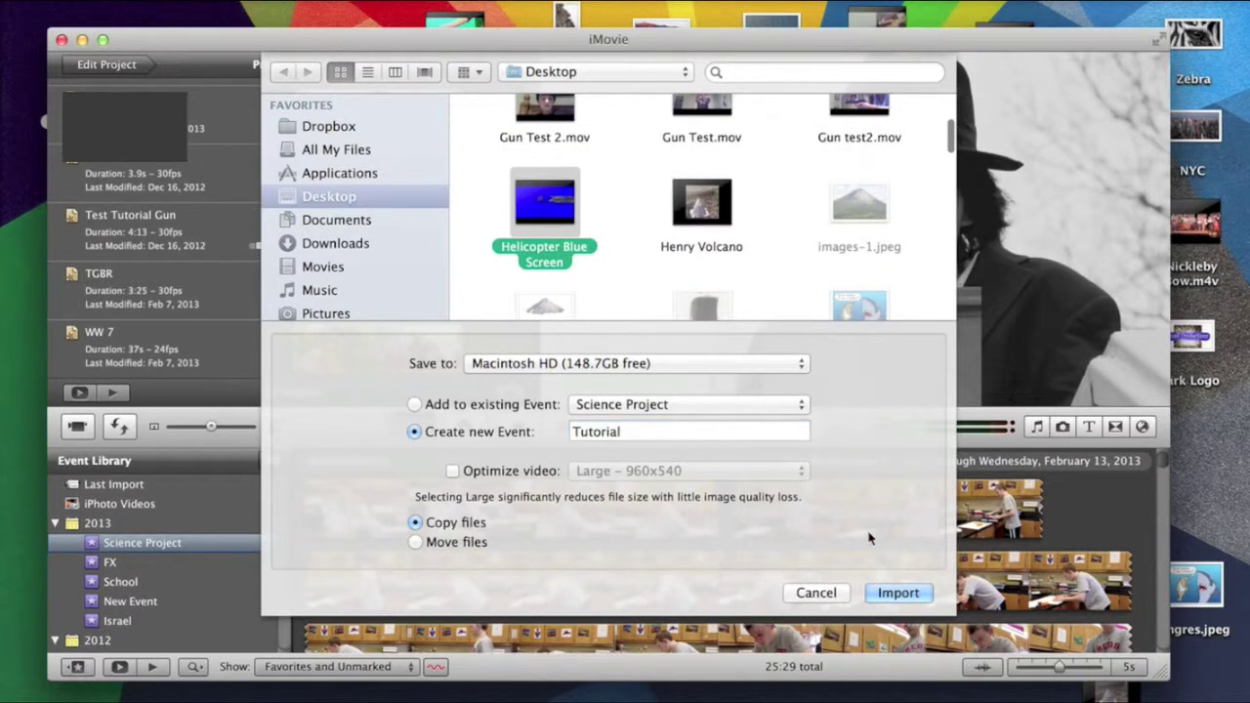
pyautogui.click(897, 593)
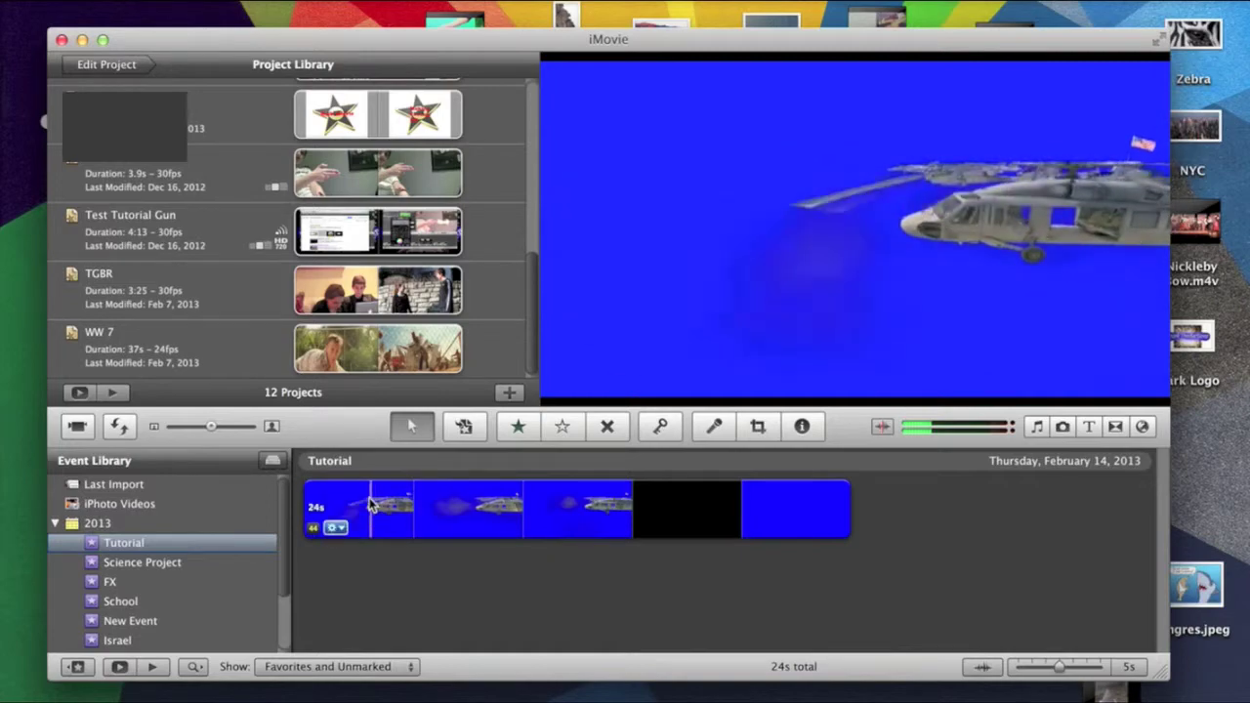
pyautogui.click(510, 393)
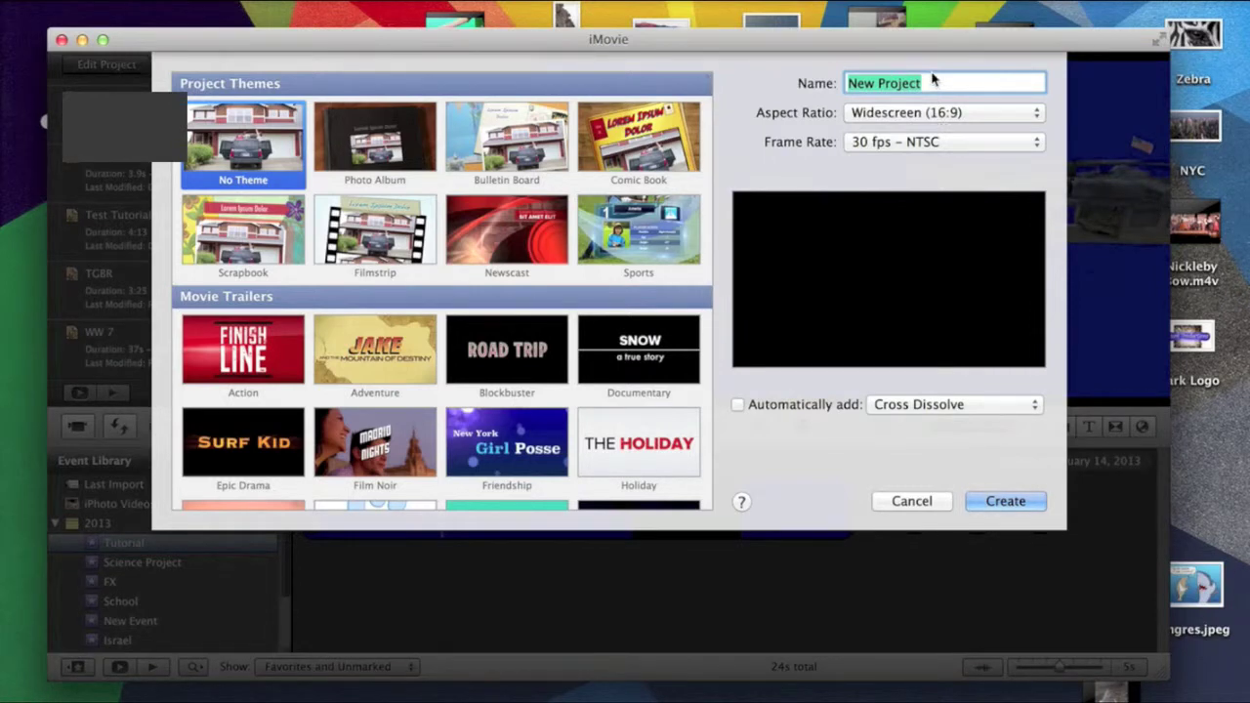
# - Create a new no-theme widescreen project named 'Teach'
pyautogui.write('Teach')
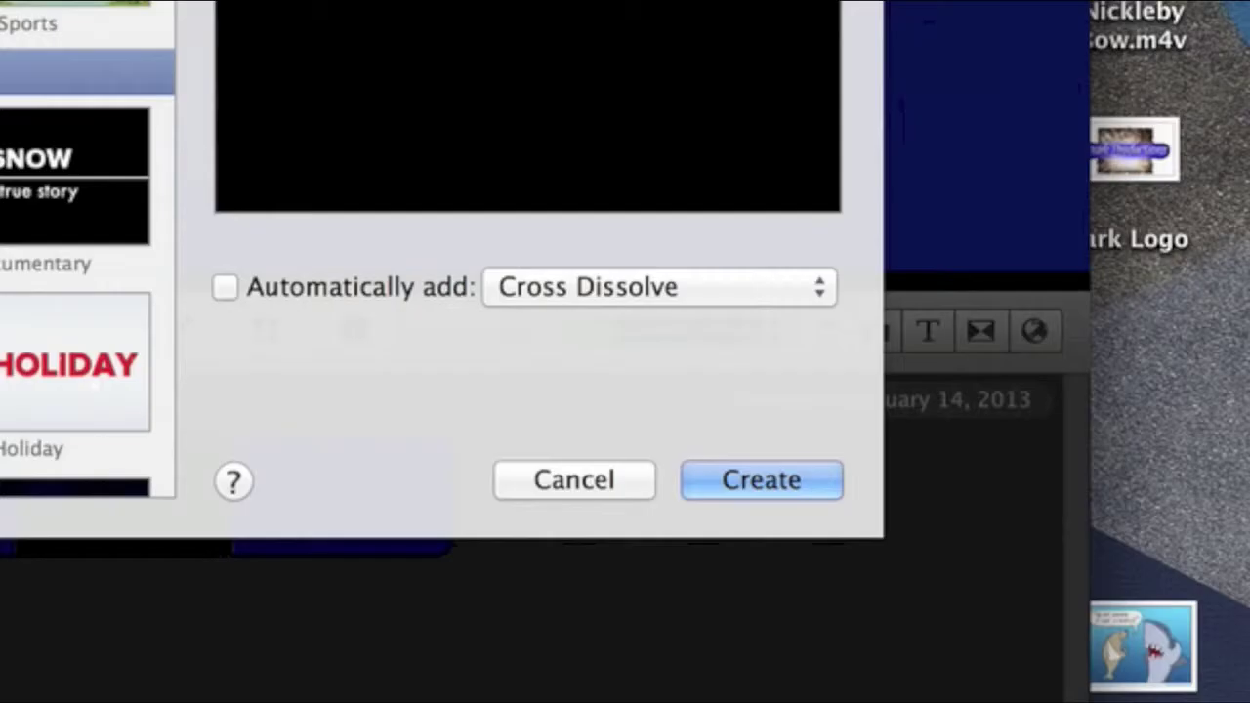
pyautogui.click(773, 482)
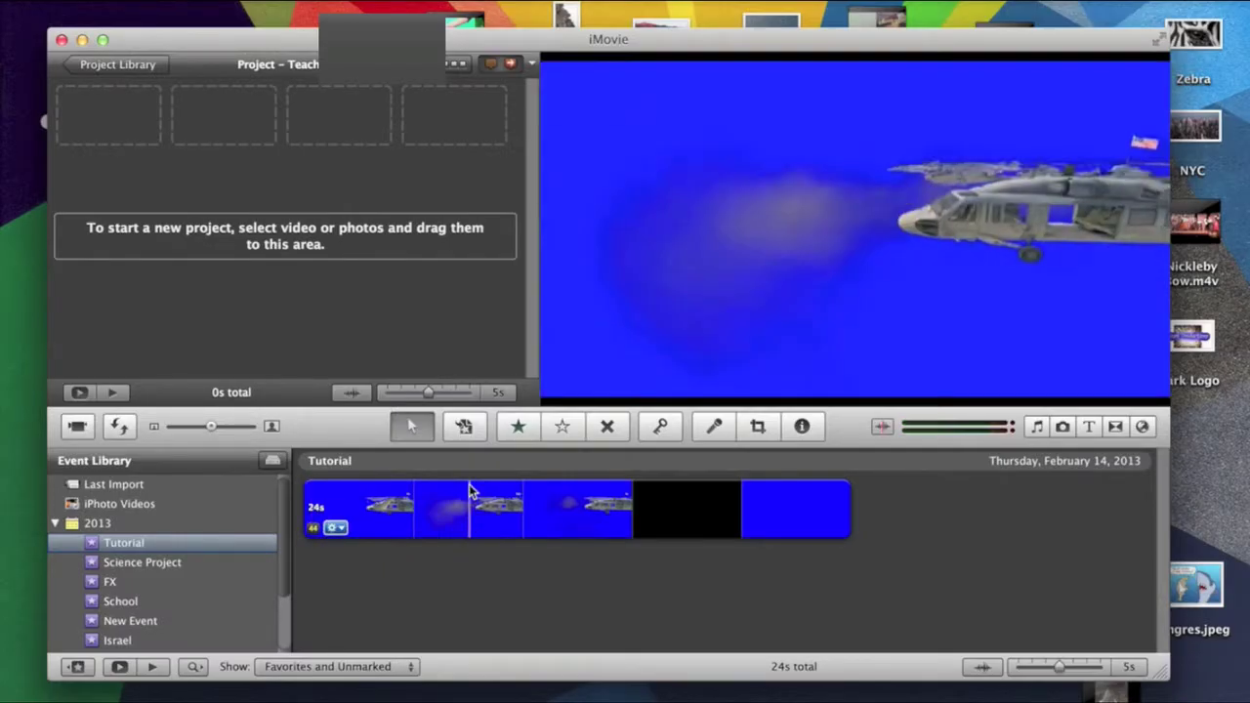
# - Select the whole helicopter blue-screen clip in the Tutorial event
pyautogui.click(481, 518)
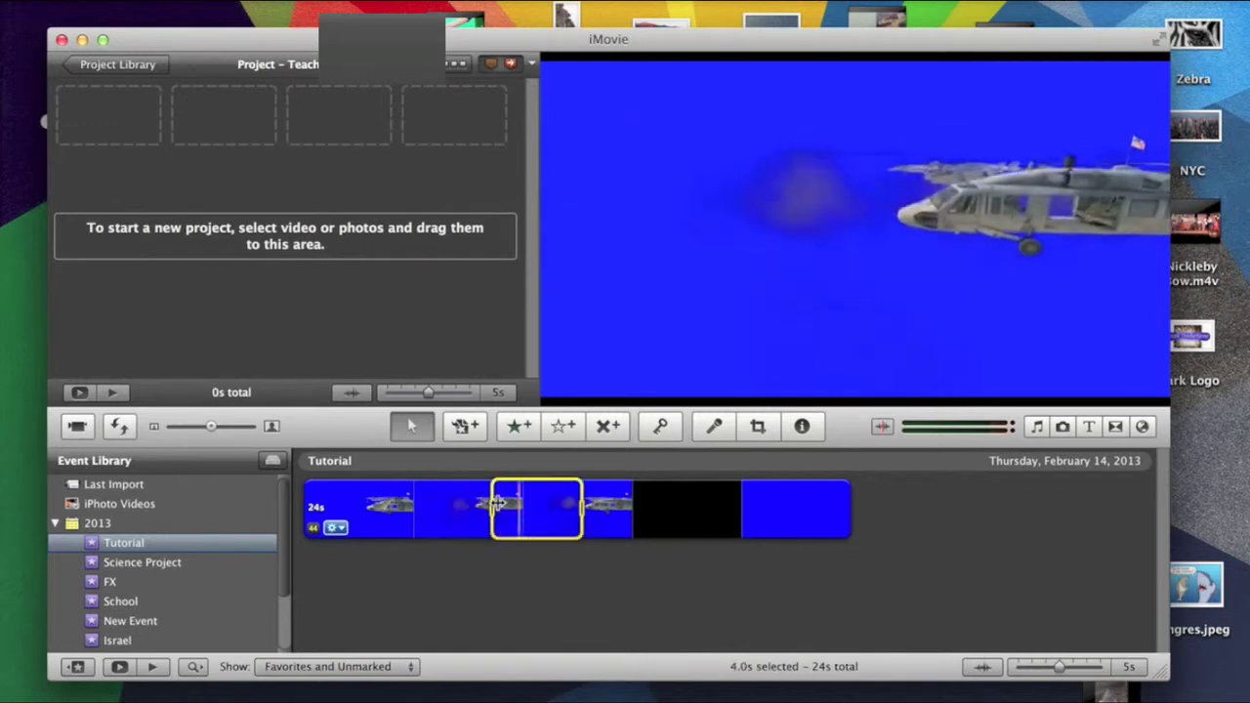
pyautogui.moveTo(493, 510); pyautogui.dragTo(271, 512)
pyautogui.moveTo(580, 510); pyautogui.dragTo(742, 502)
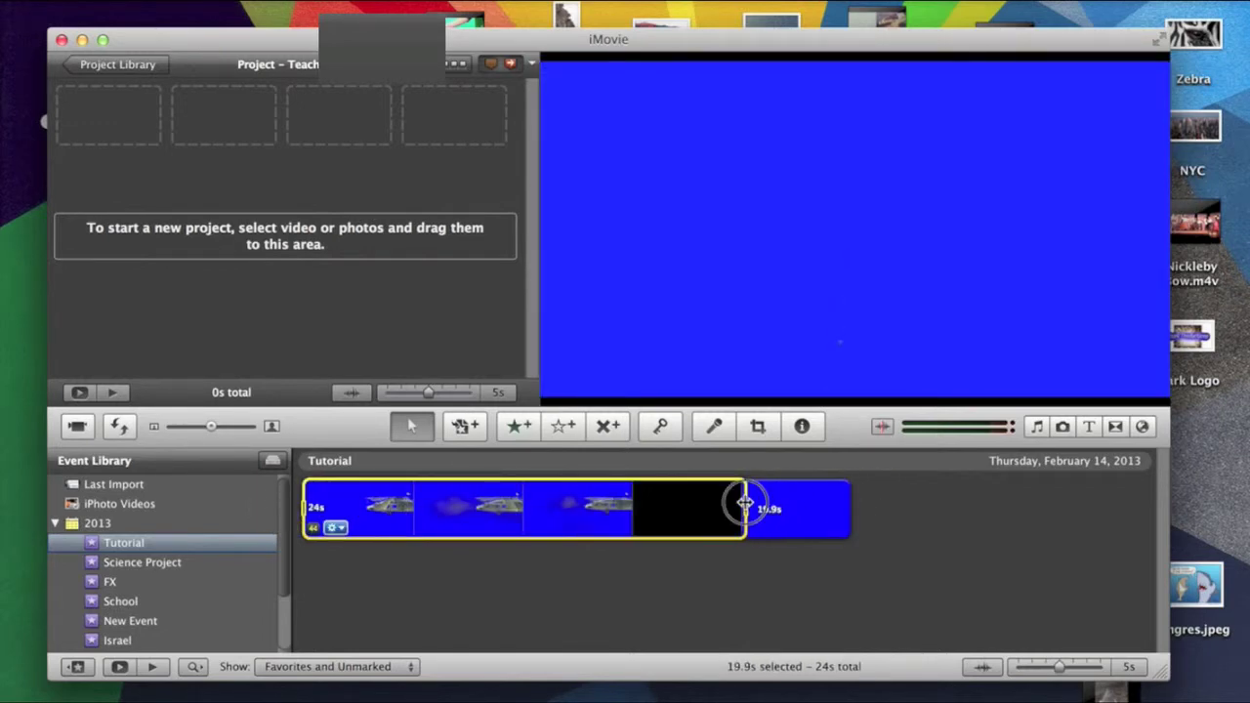
pyautogui.click(686, 552)
pyautogui.click(615, 507)
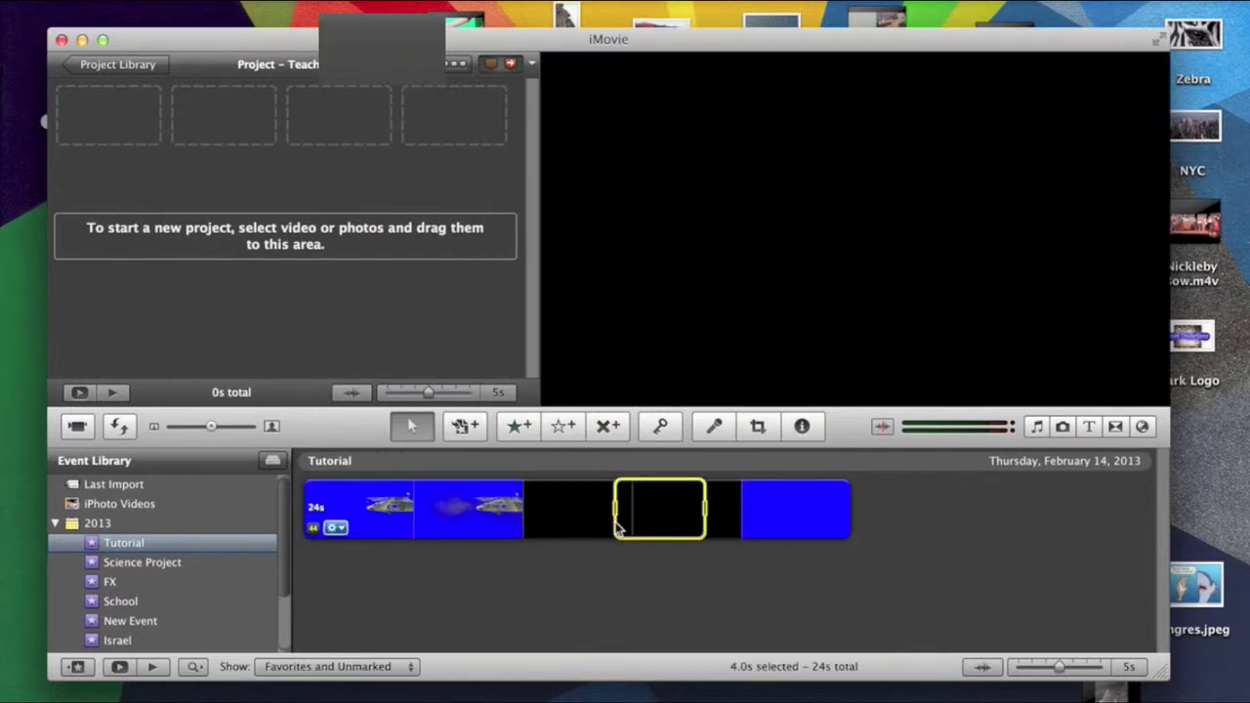
pyautogui.doubleClick(615, 508)
pyautogui.click(636, 230)
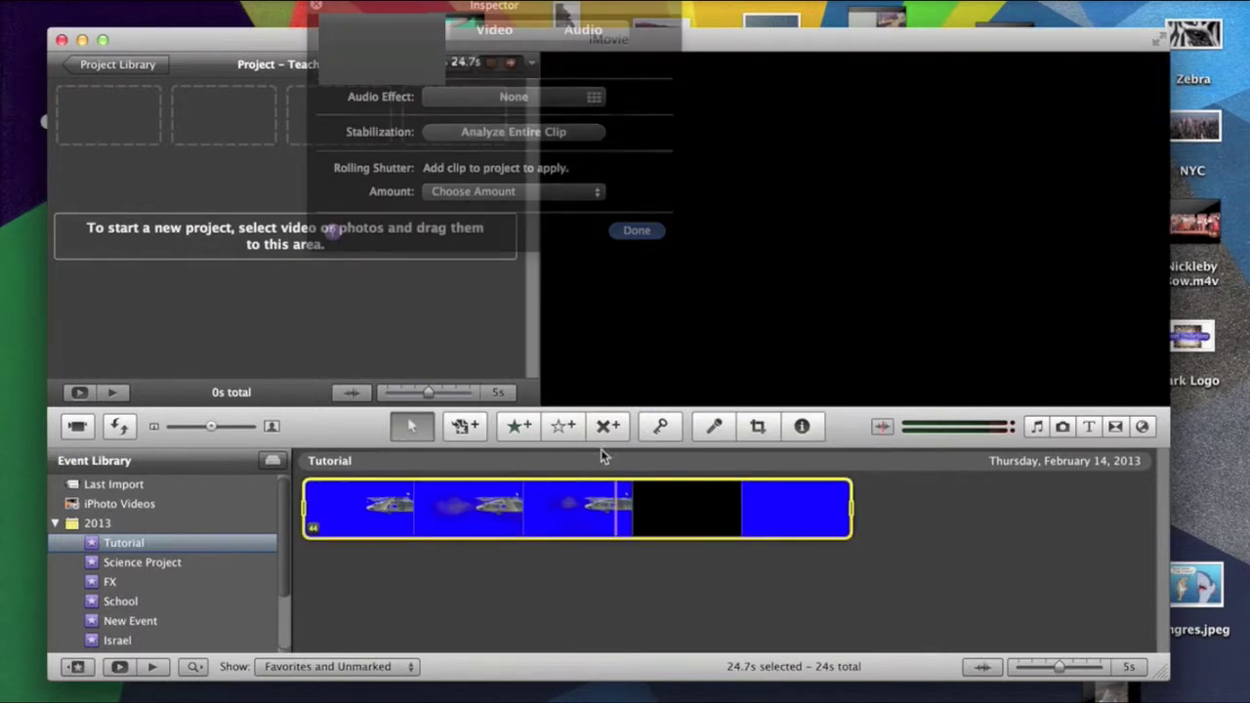
# - Add the helicopter clip to the project and delete its unwanted end, leaving 17s
pyautogui.moveTo(572, 510); pyautogui.dragTo(330, 244)
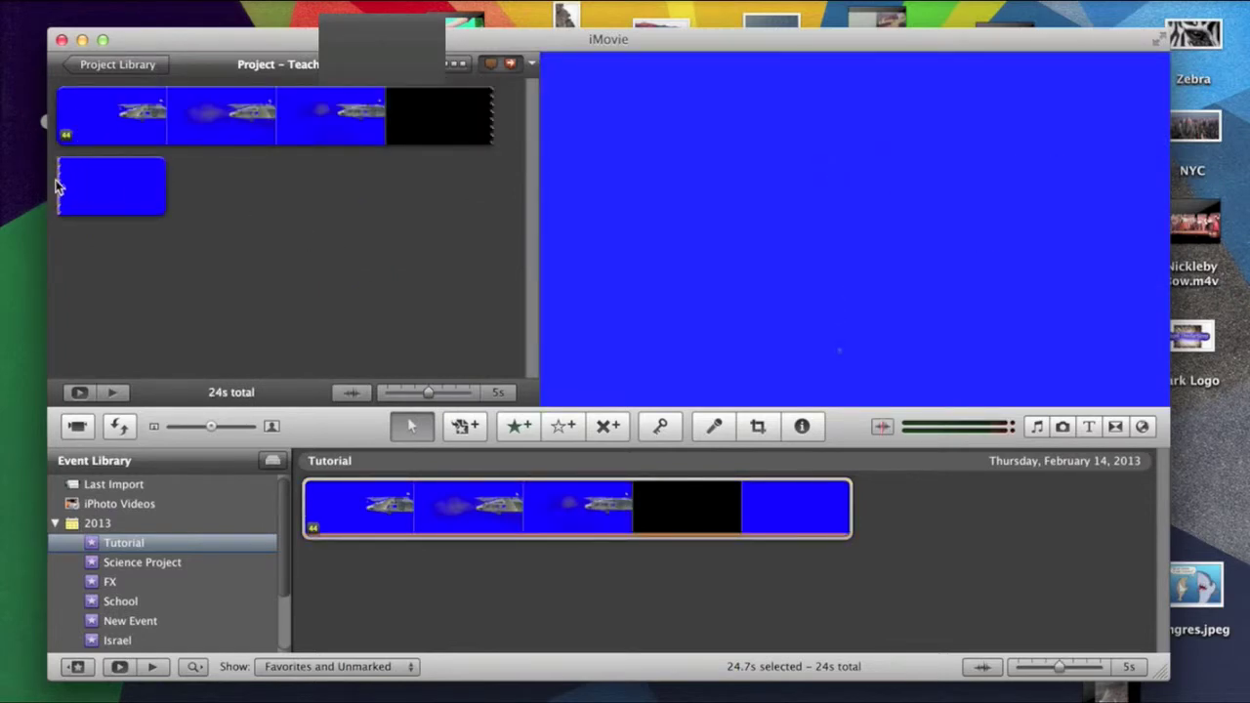
pyautogui.moveTo(171, 195); pyautogui.dragTo(442, 128)
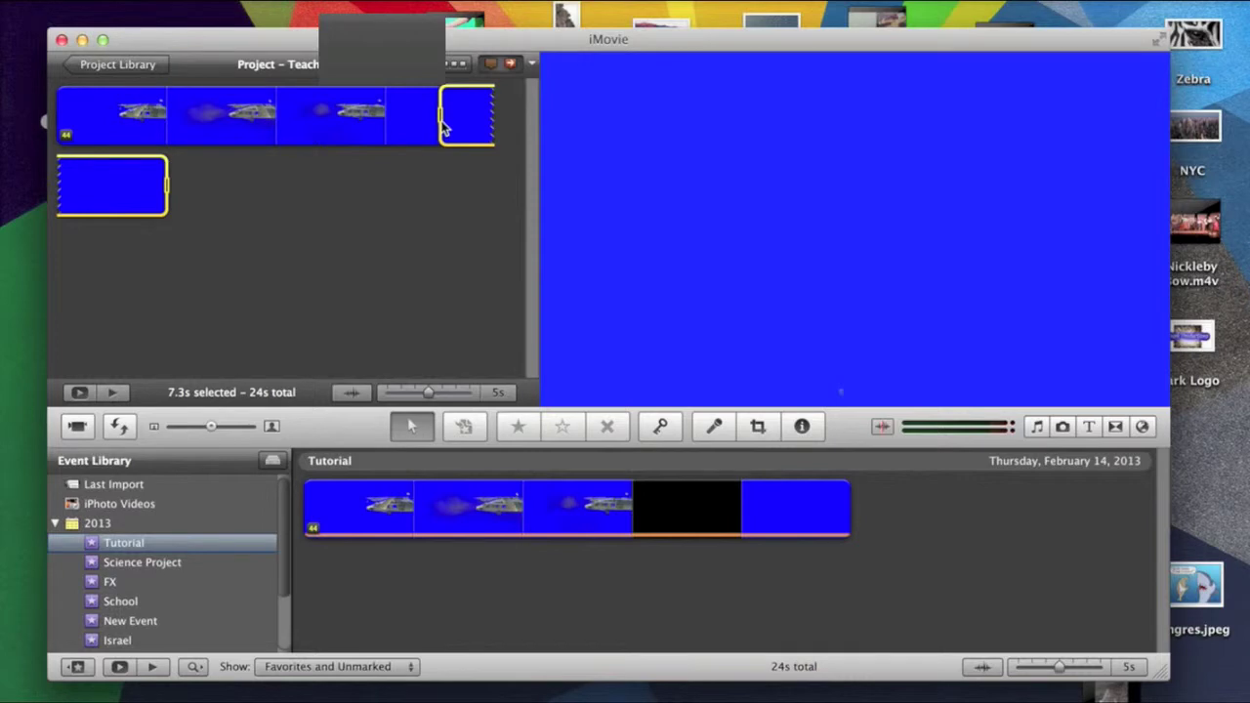
pyautogui.press('Delete')
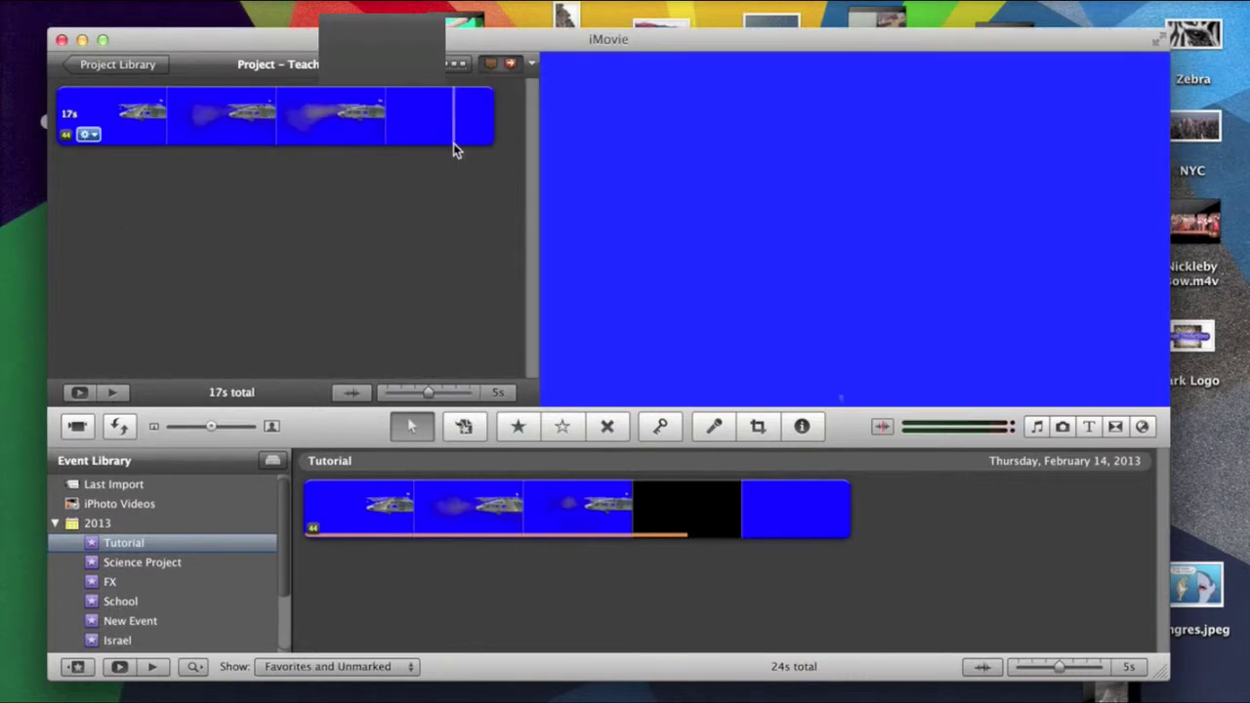
# - Add the FX event's green-screen smoke clip and cut a 0.3s slice to split it
pyautogui.click(205, 580)
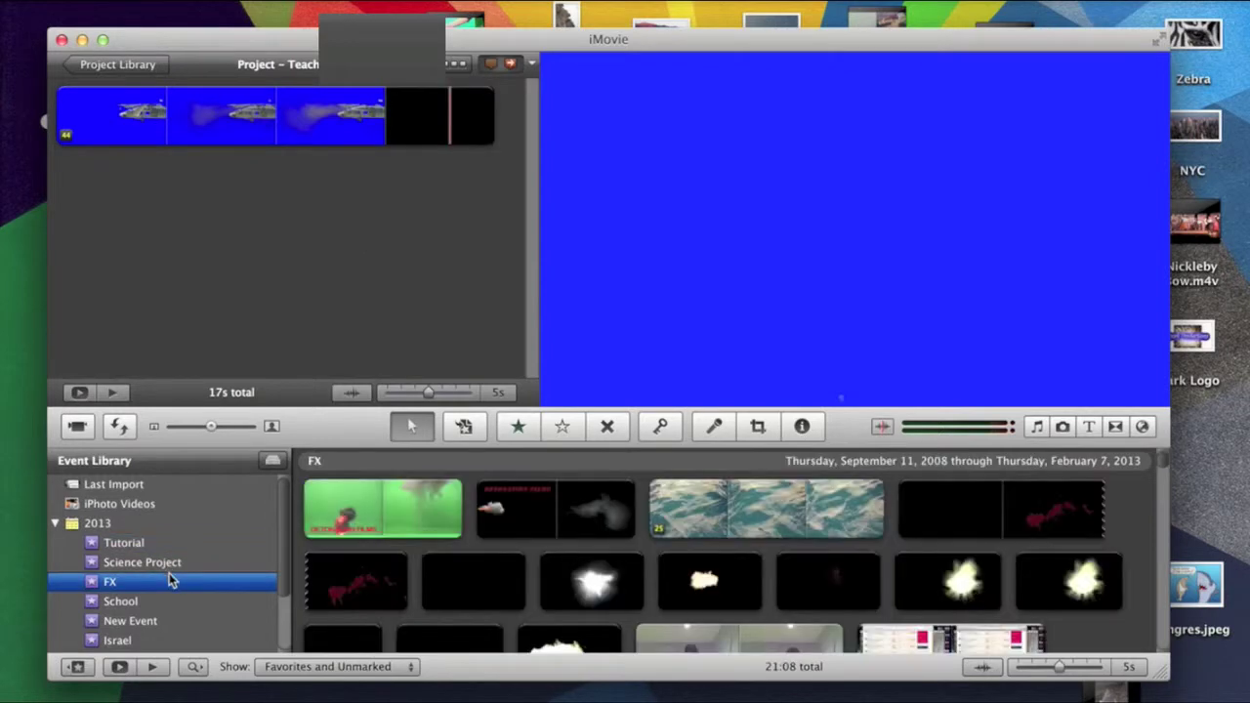
pyautogui.click(351, 508)
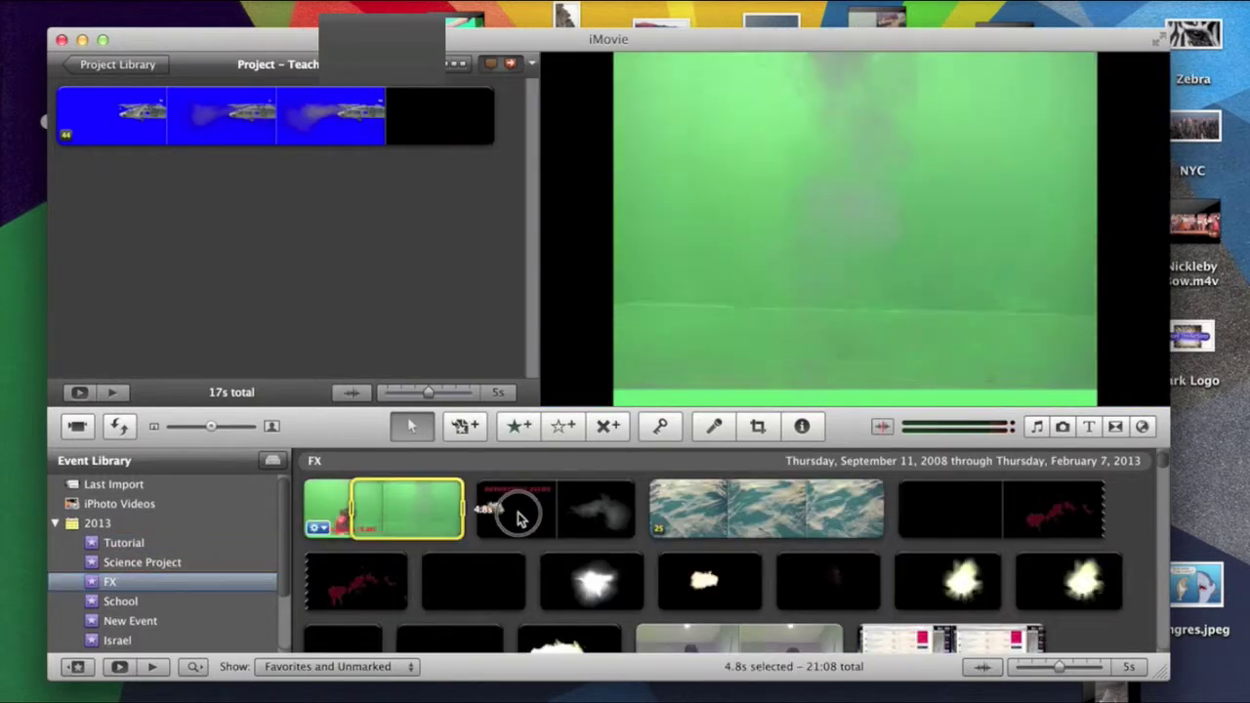
pyautogui.moveTo(433, 508); pyautogui.dragTo(348, 216)
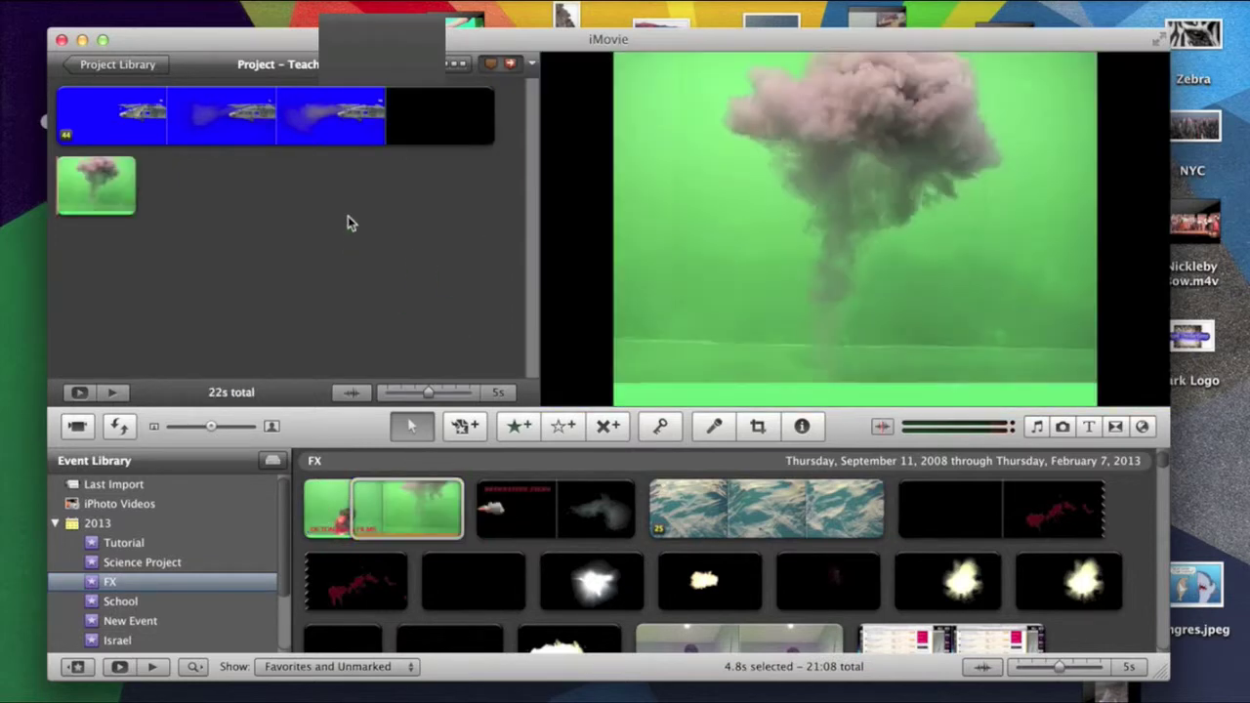
pyautogui.moveTo(99, 191); pyautogui.dragTo(111, 192)
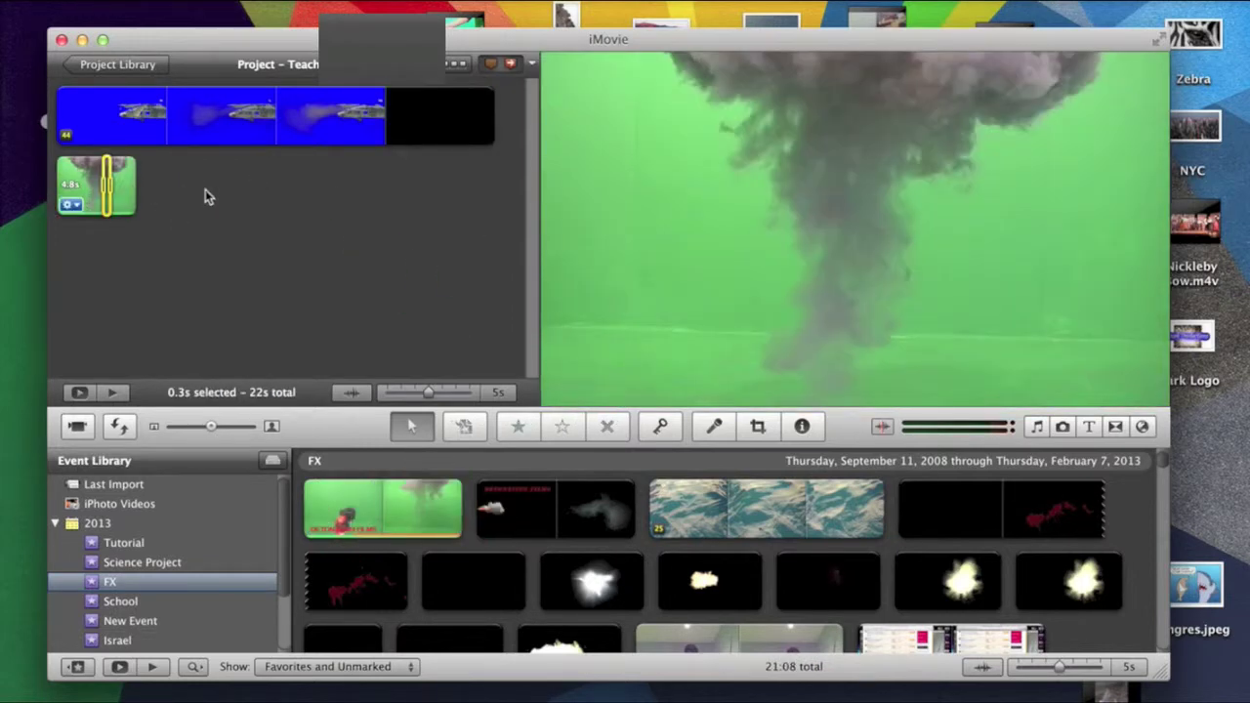
pyautogui.press('Delete')
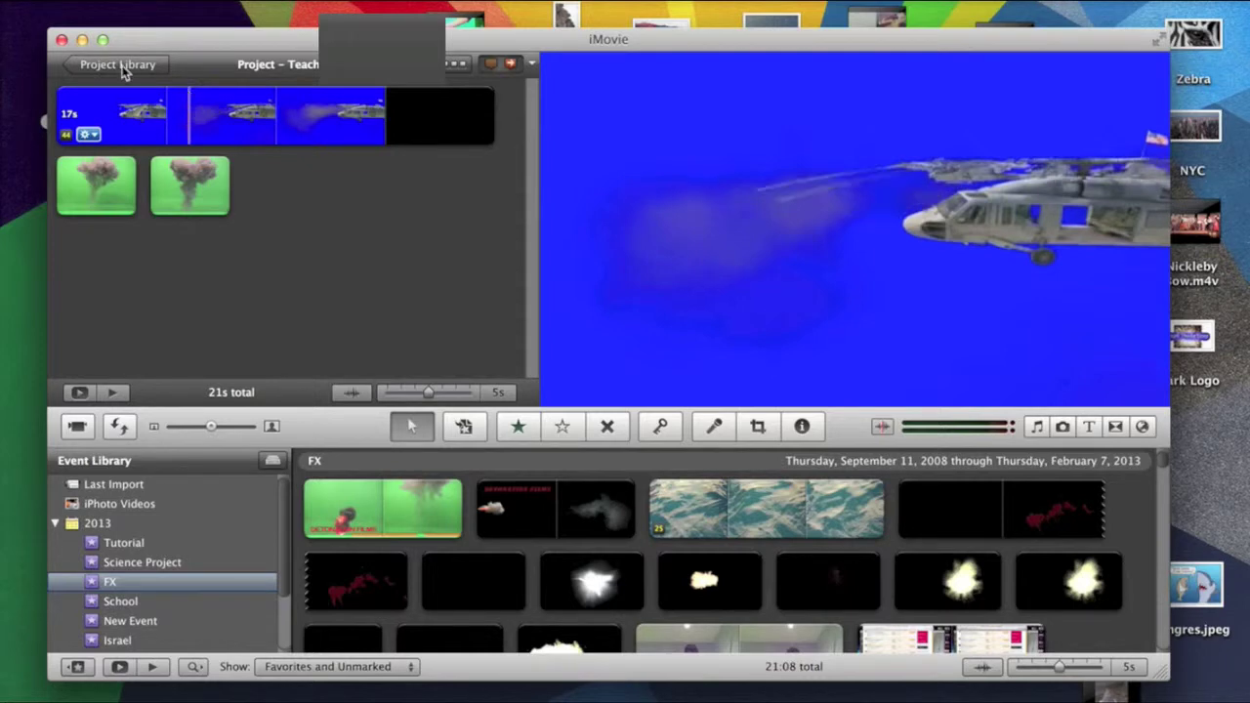
pyautogui.click(168, 544)
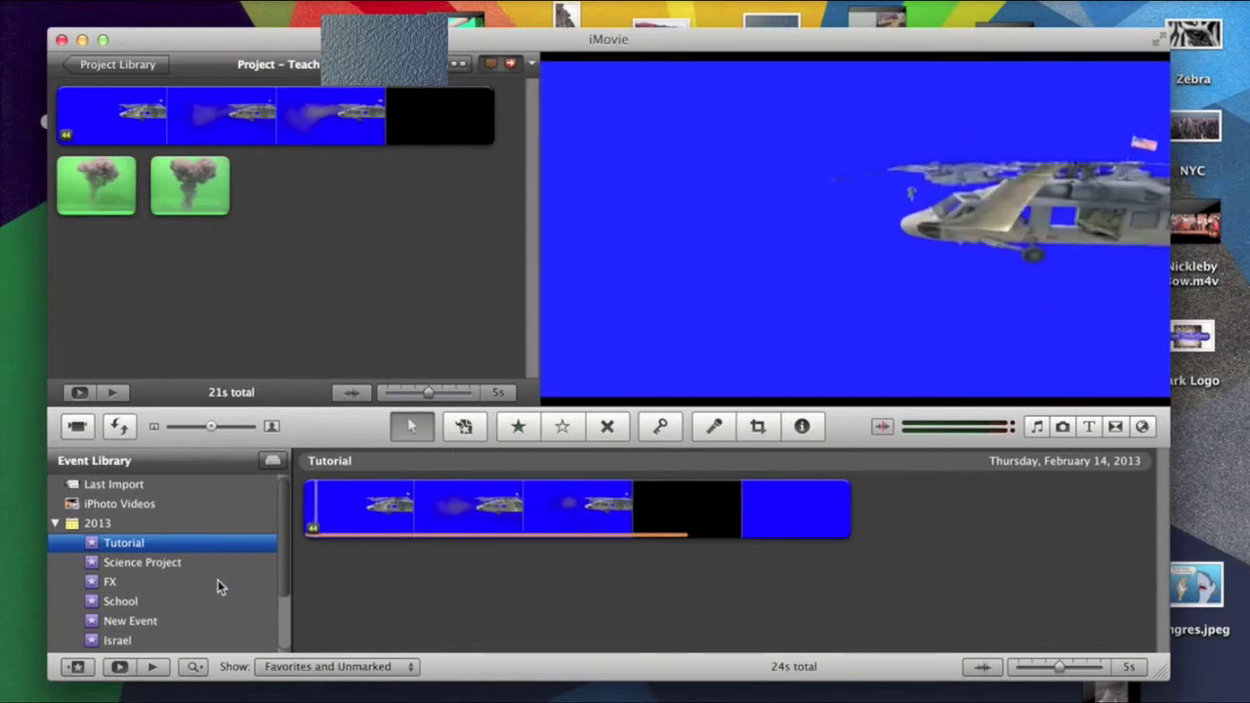
# - Scroll down through the event browser clips
pyautogui.scroll(-1, 216, 643)
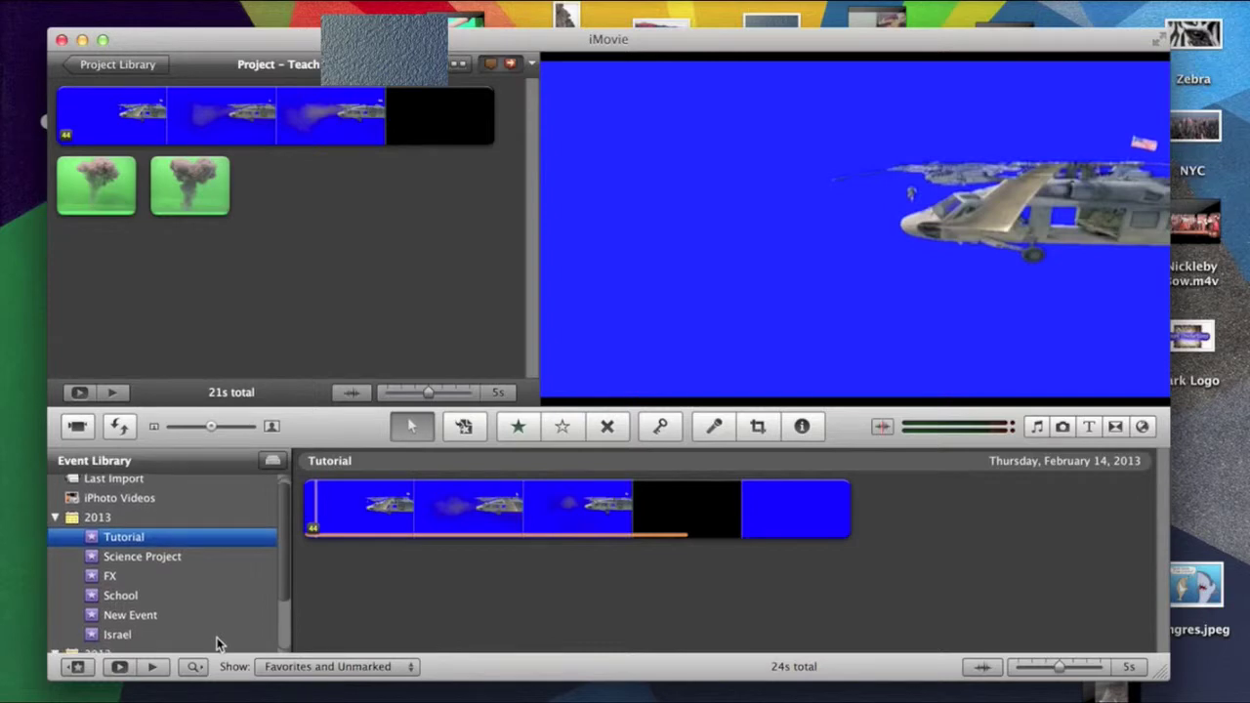
# - Show the School event and delete both smoke clips and the helicopter clip from the project
pyautogui.click(185, 595)
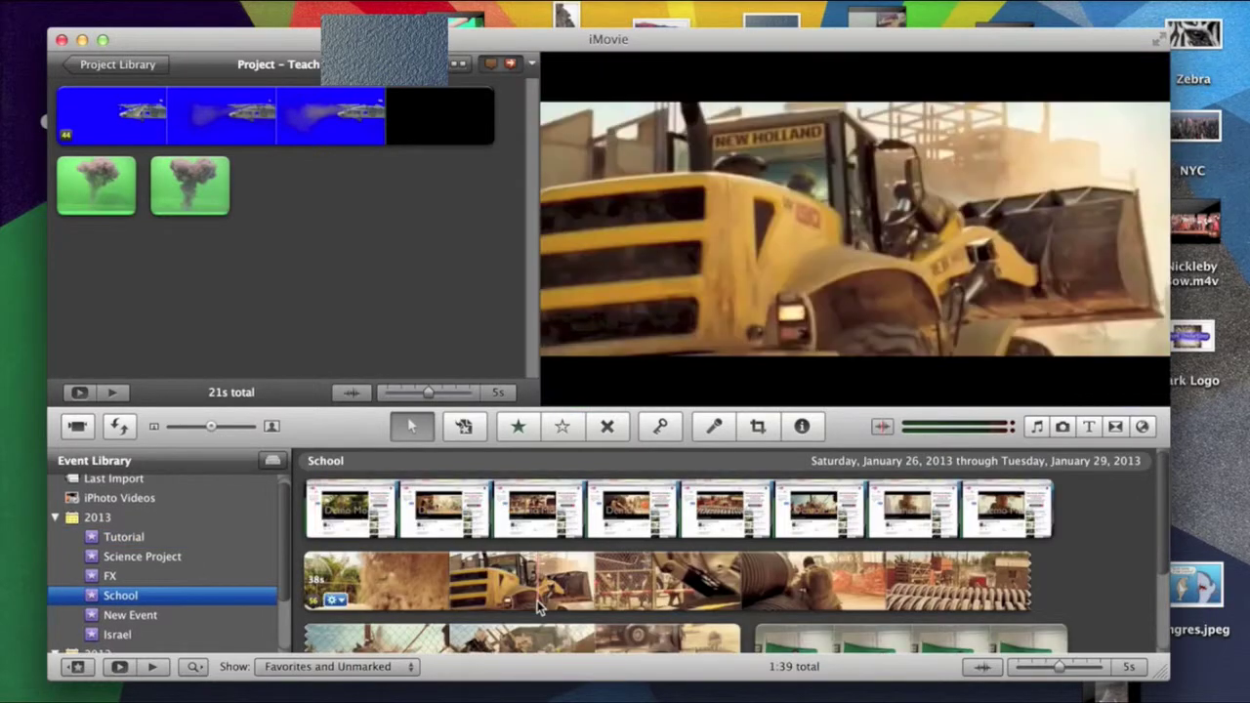
pyautogui.scroll(-5, 537, 600)
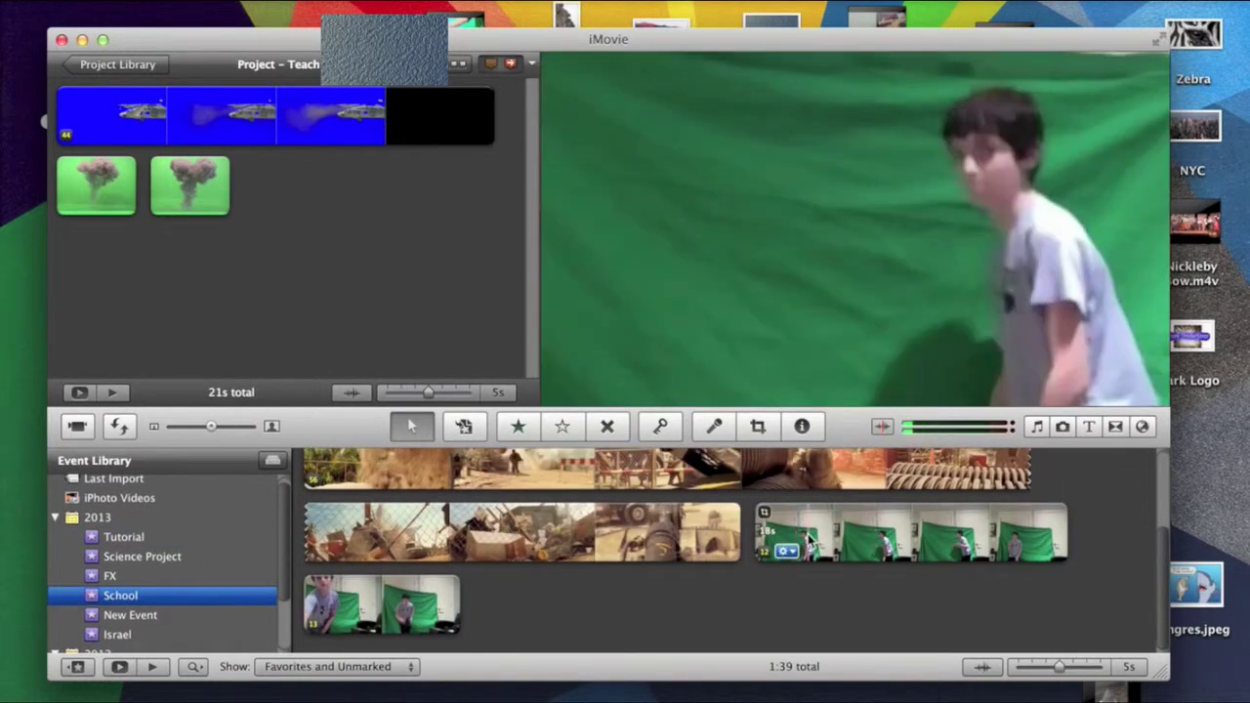
pyautogui.press('space')
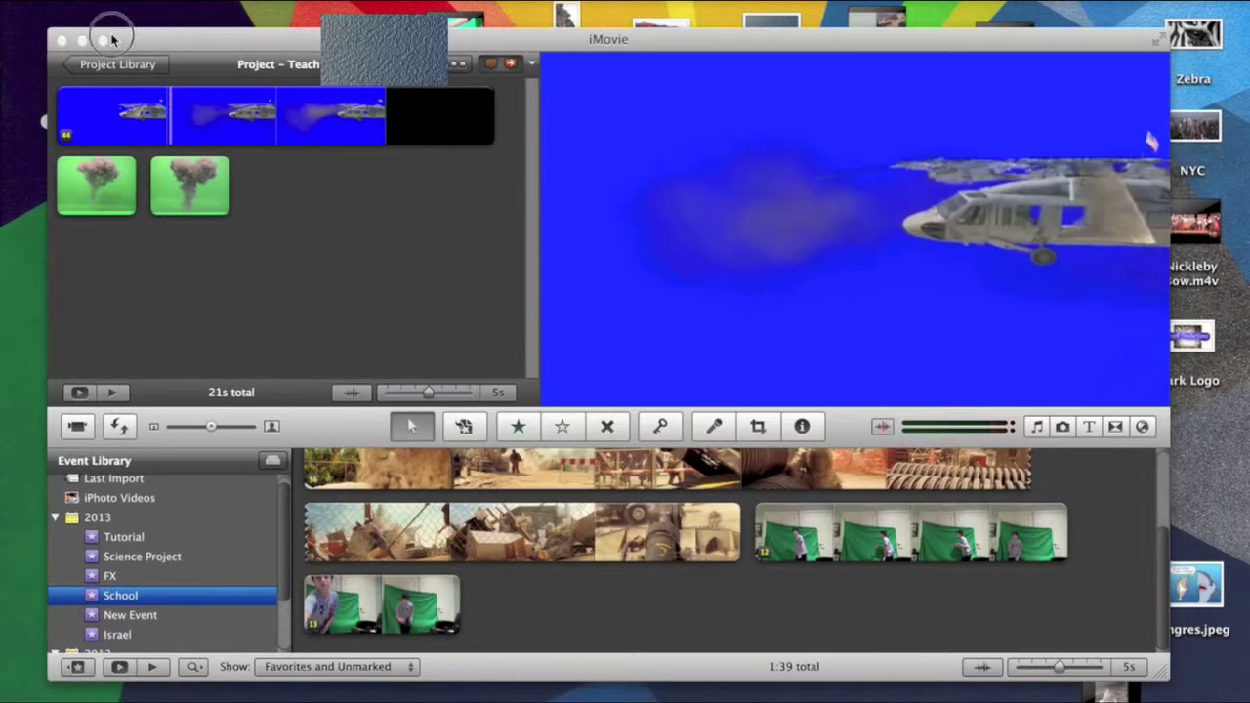
pyautogui.click(190, 203)
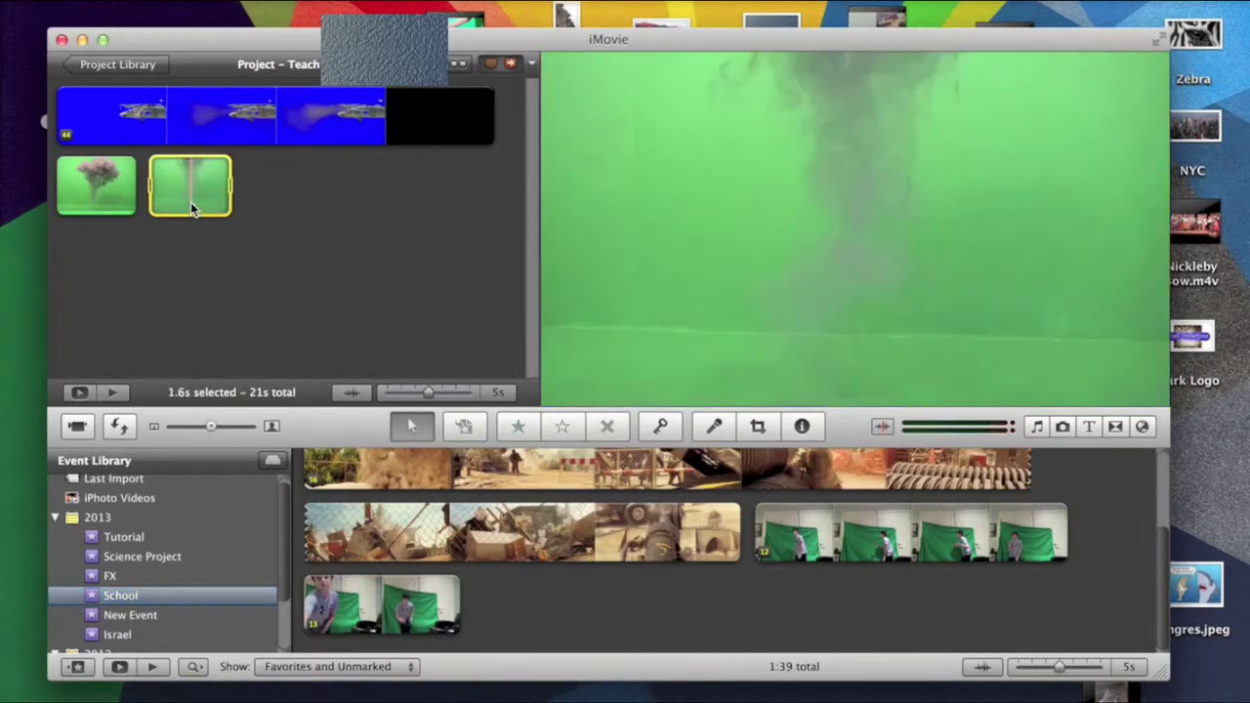
pyautogui.press('Delete')
pyautogui.click(117, 202)
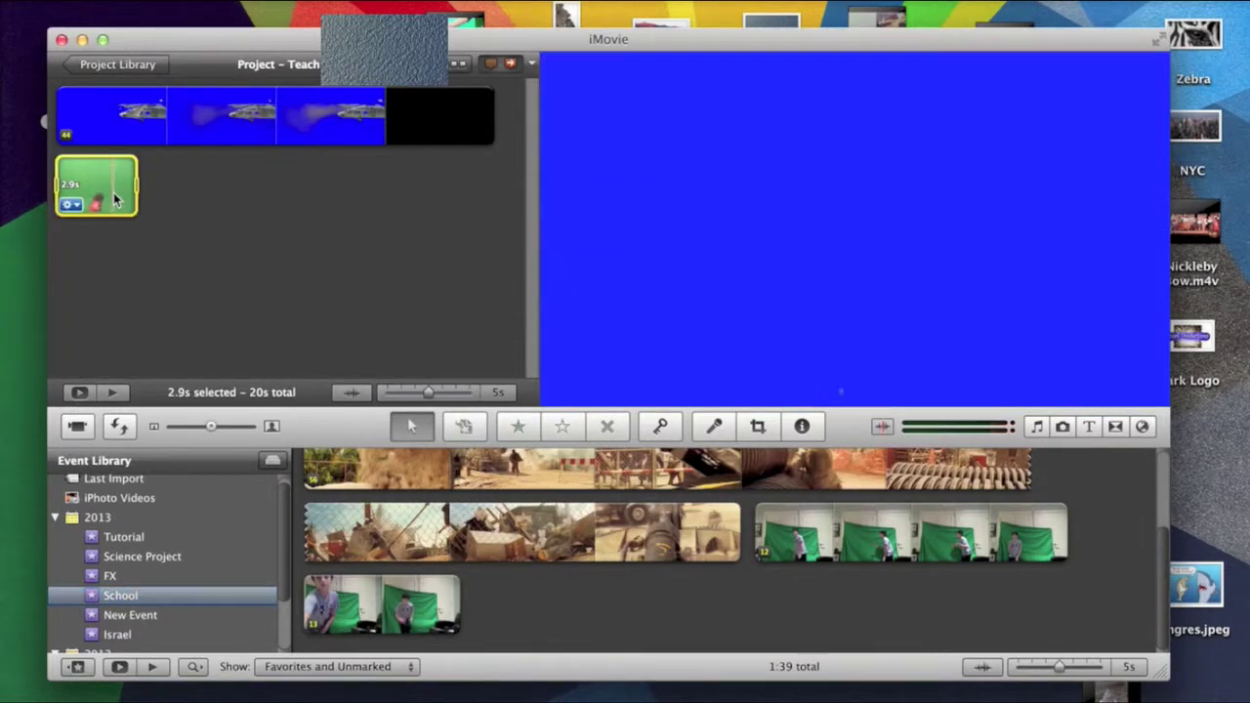
pyautogui.press('Delete')
pyautogui.click(271, 124)
pyautogui.press('Delete')
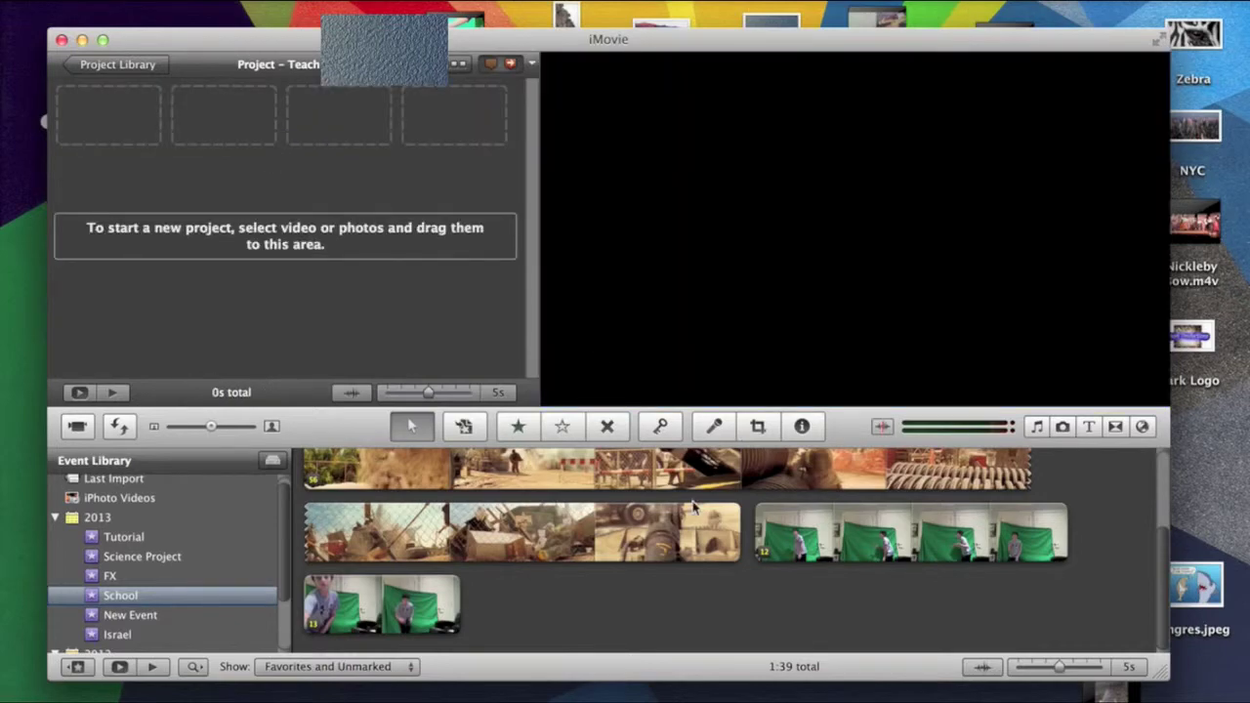
pyautogui.scroll(3, 689, 506)
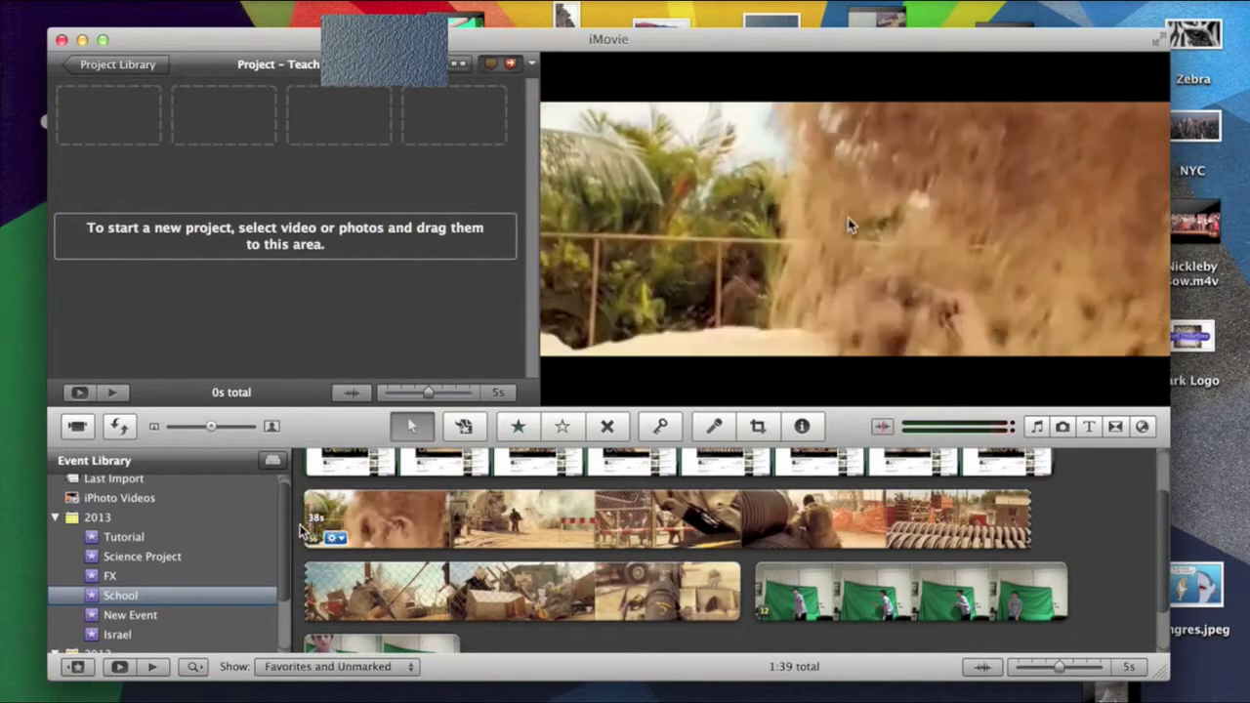
# - Add the whole 38s construction-site clip to the empty project
pyautogui.moveTo(308, 522); pyautogui.dragTo(858, 522)
pyautogui.moveTo(757, 586); pyautogui.dragTo(742, 588)
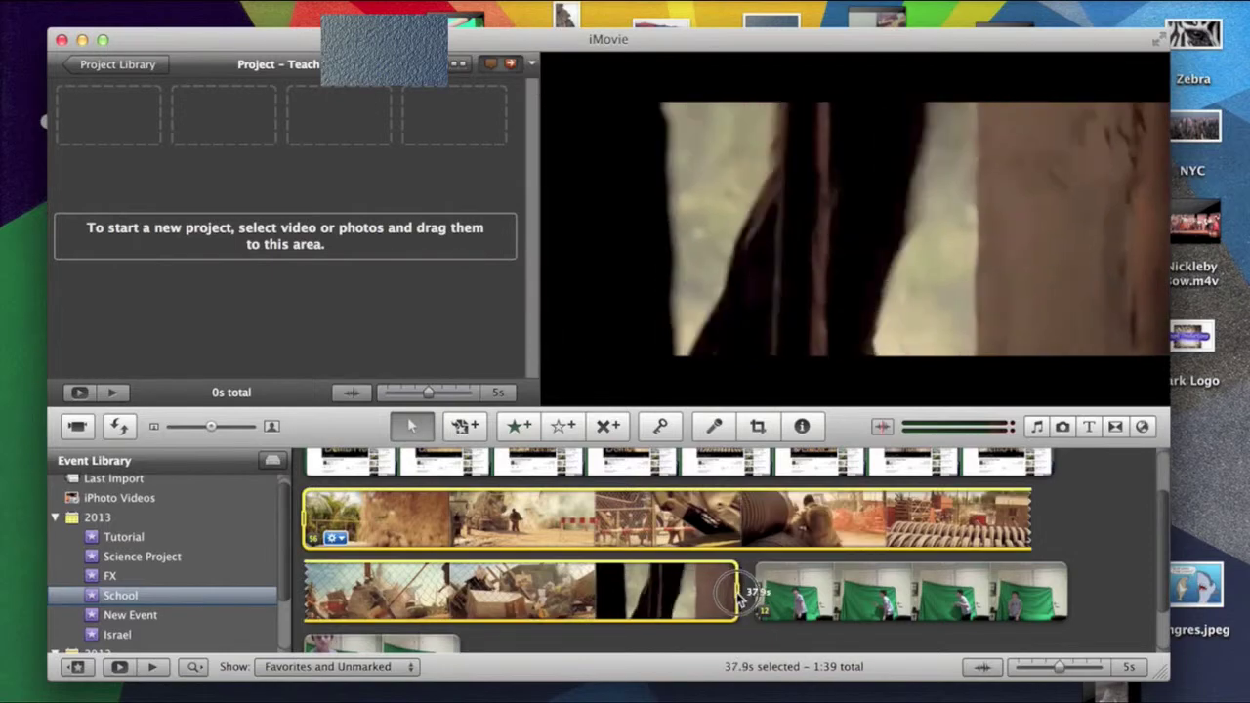
pyautogui.moveTo(710, 528); pyautogui.dragTo(384, 248)
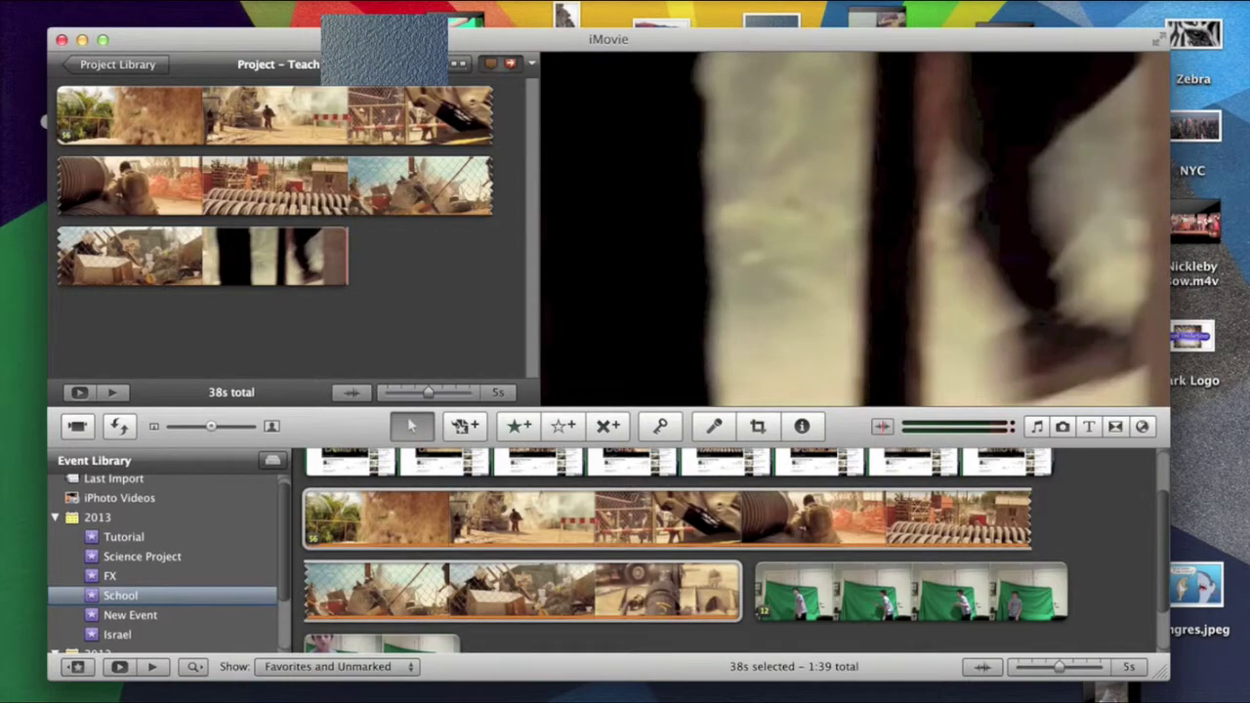
pyautogui.click(78, 0)
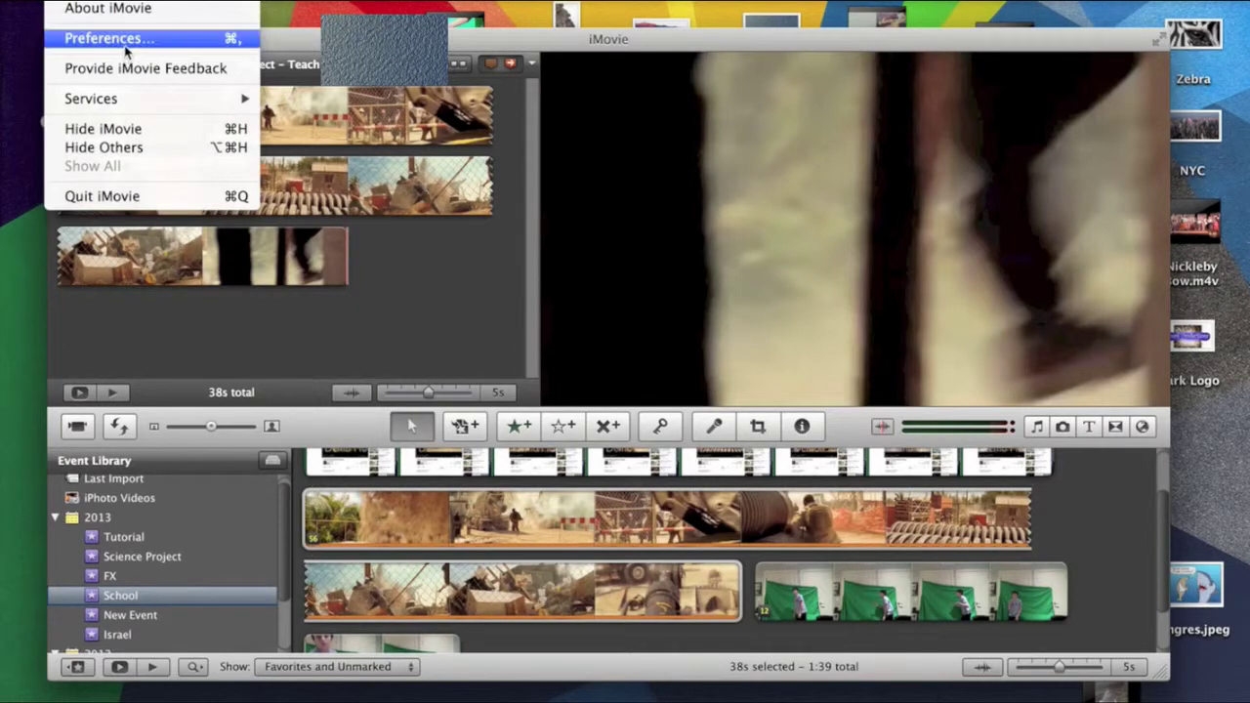
# - Confirm Show Advanced Tools is checked in iMovie Preferences, then close them
pyautogui.click(124, 42)
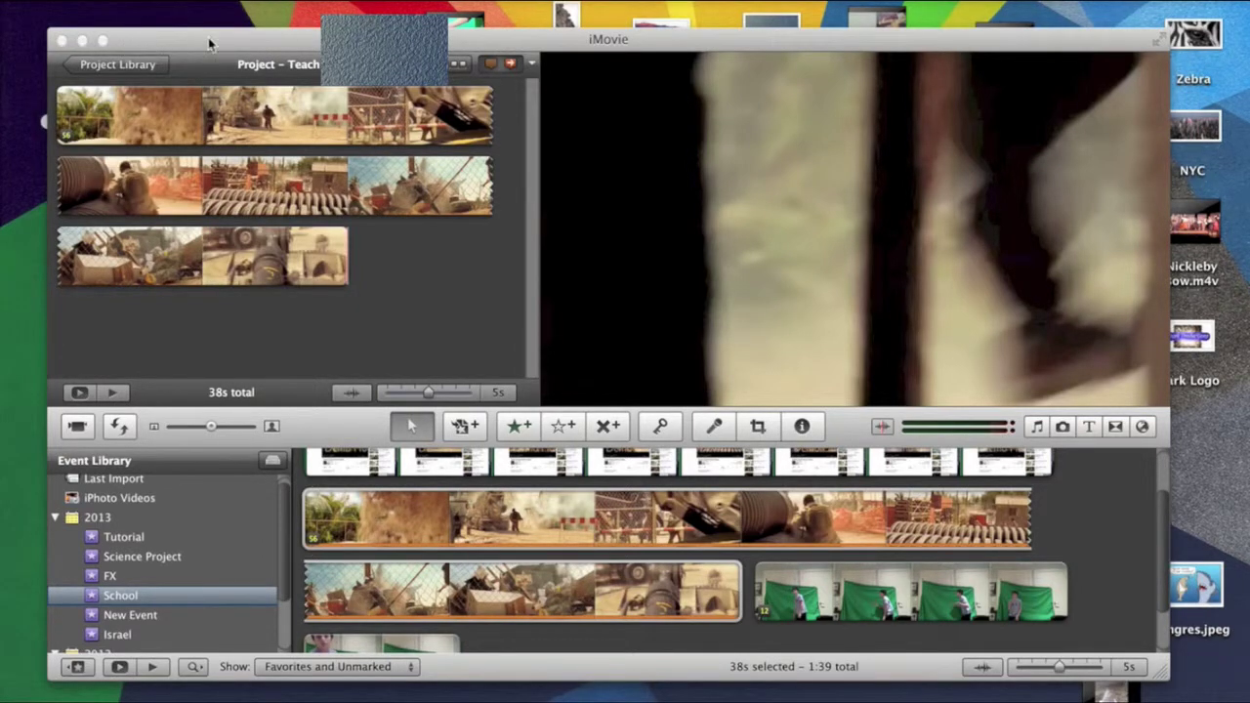
pyautogui.click(73, 0)
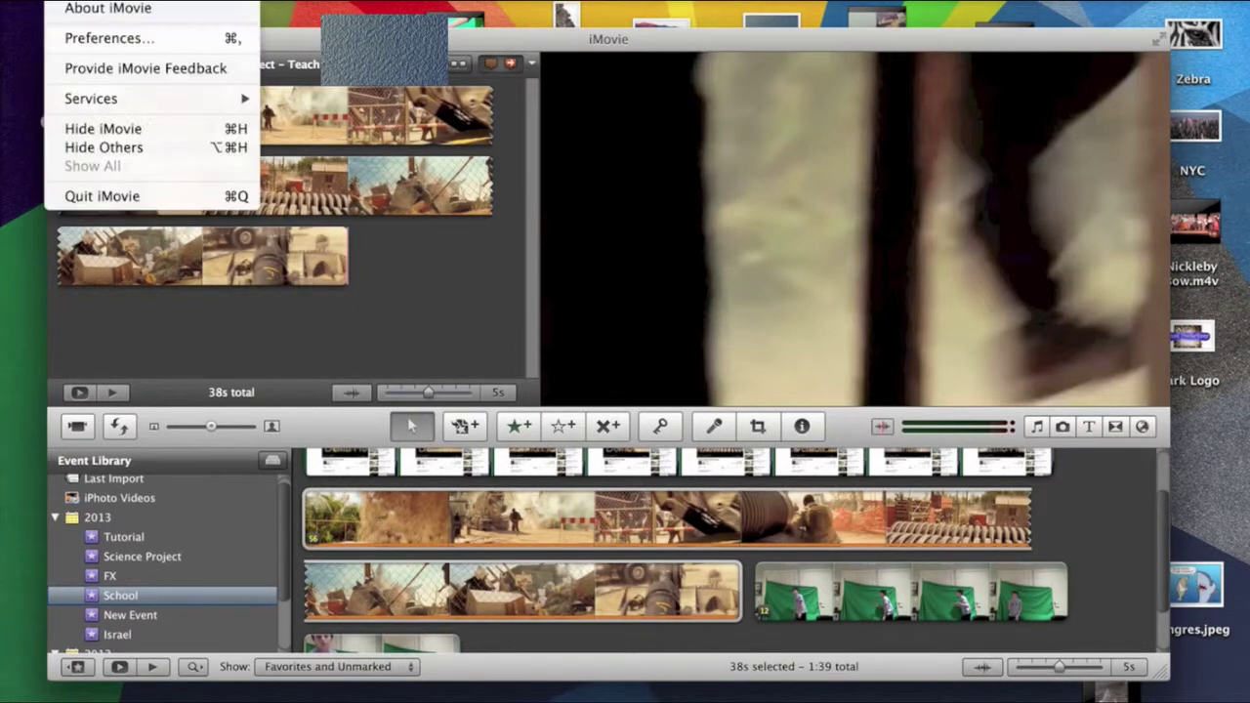
pyautogui.click(209, 42)
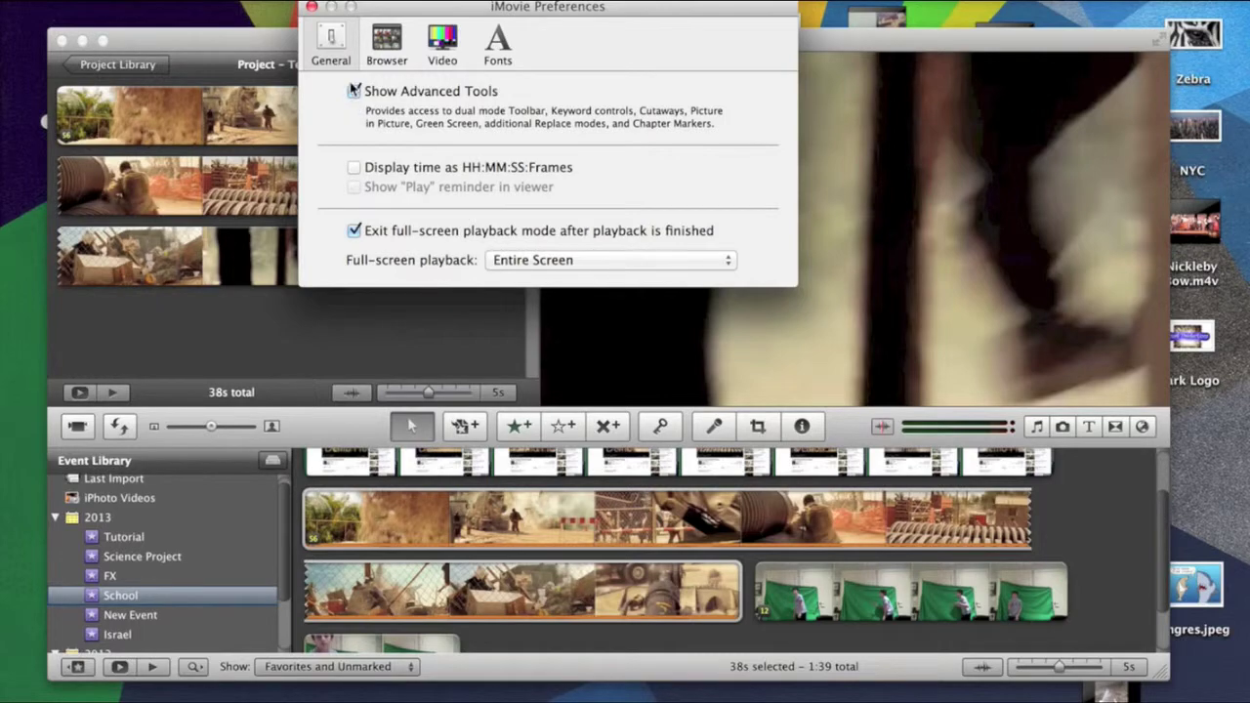
pyautogui.click(310, 6)
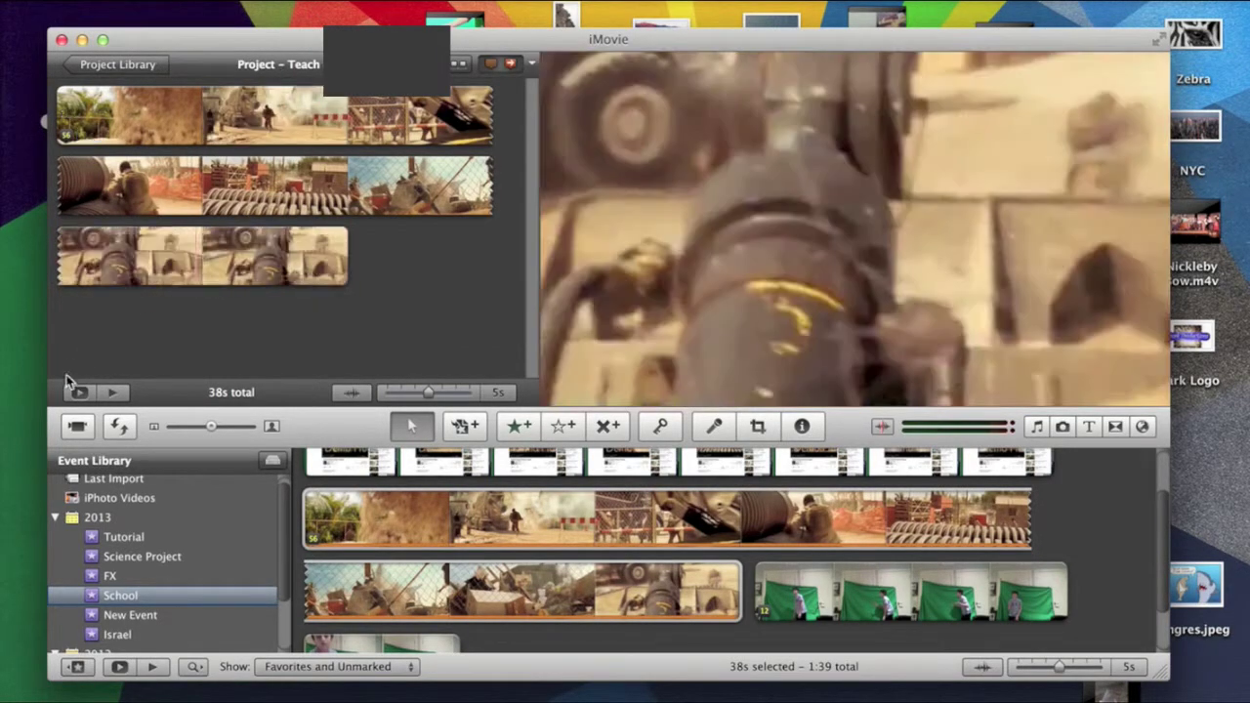
# - Swap the events and project panes to get a full-width timeline with ruler
pyautogui.click(120, 428)
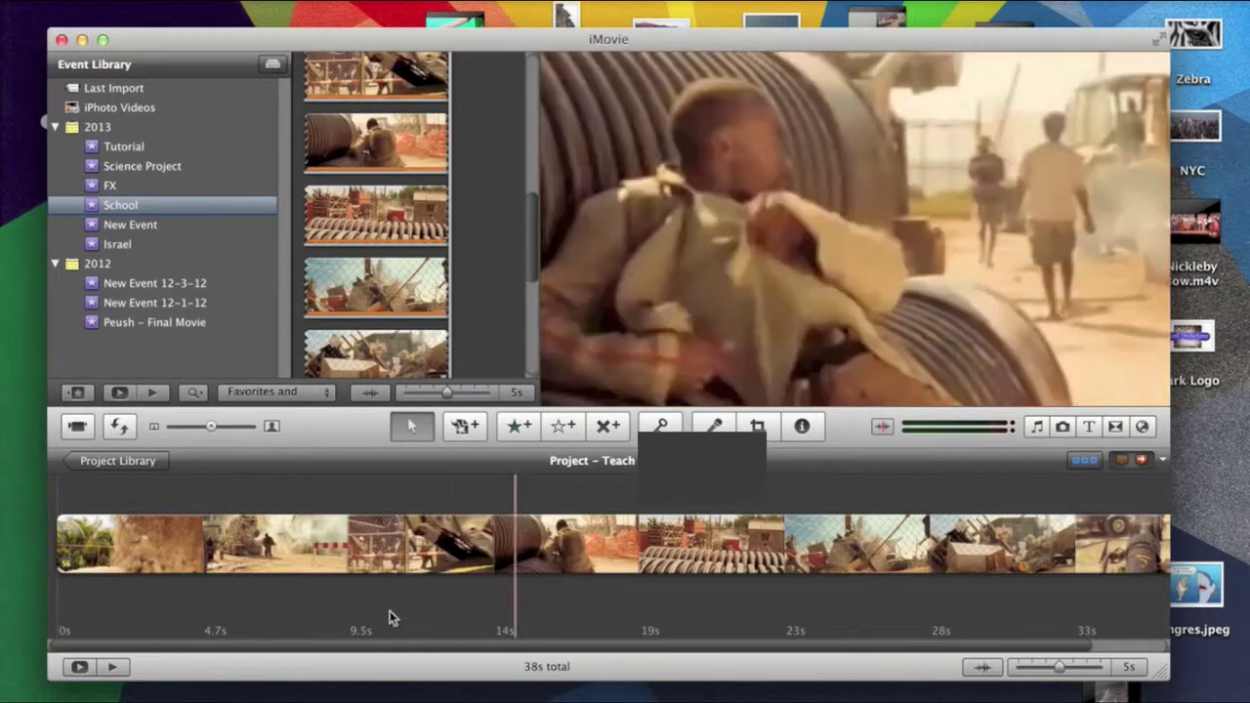
pyautogui.click(149, 145)
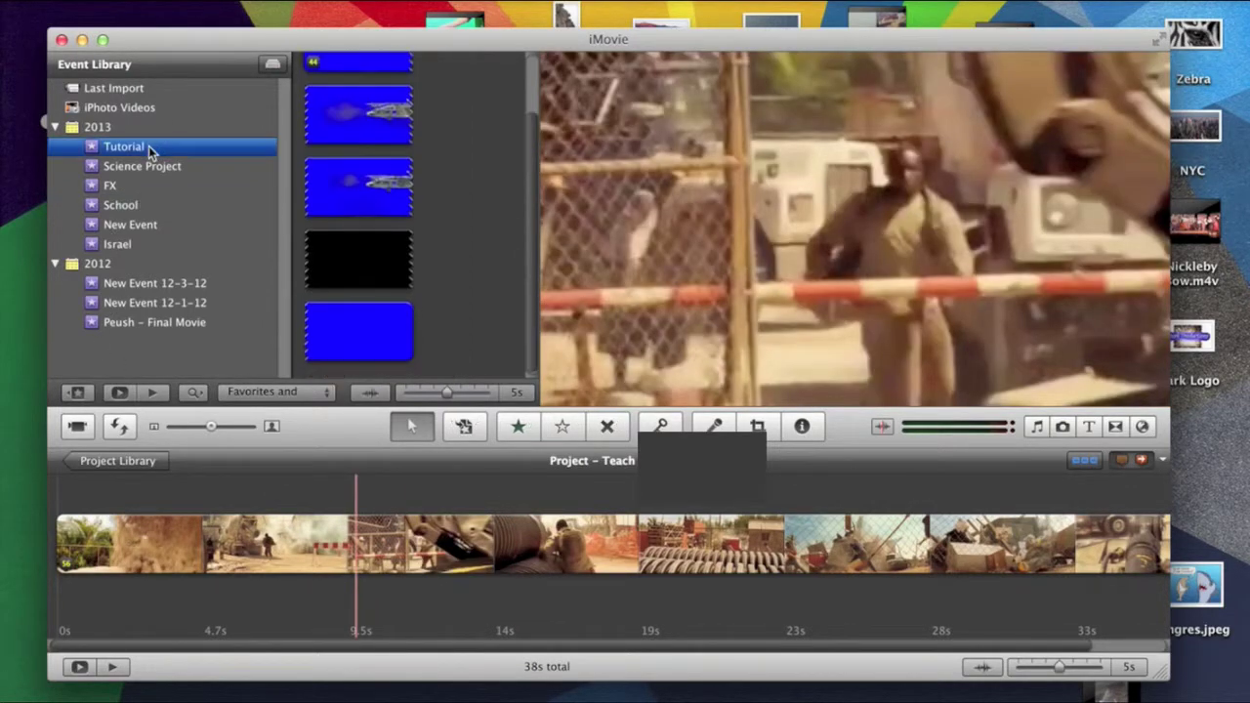
pyautogui.click(166, 203)
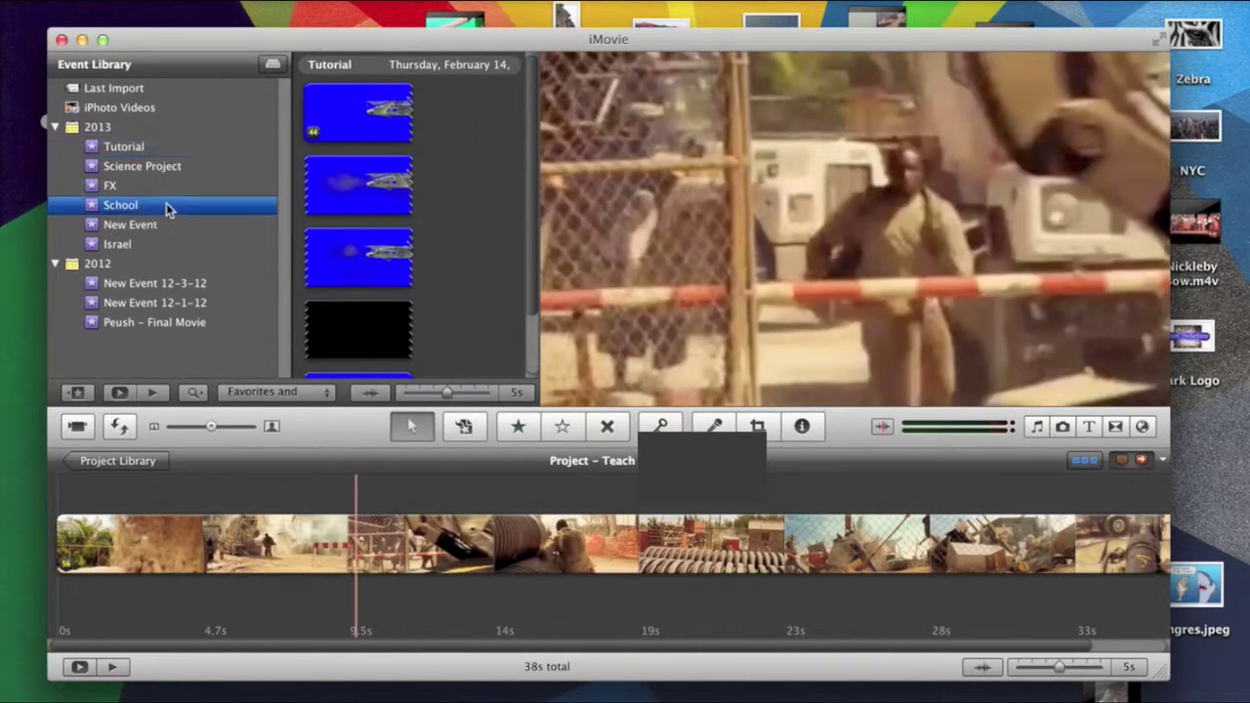
pyautogui.scroll(-5, 461, 303)
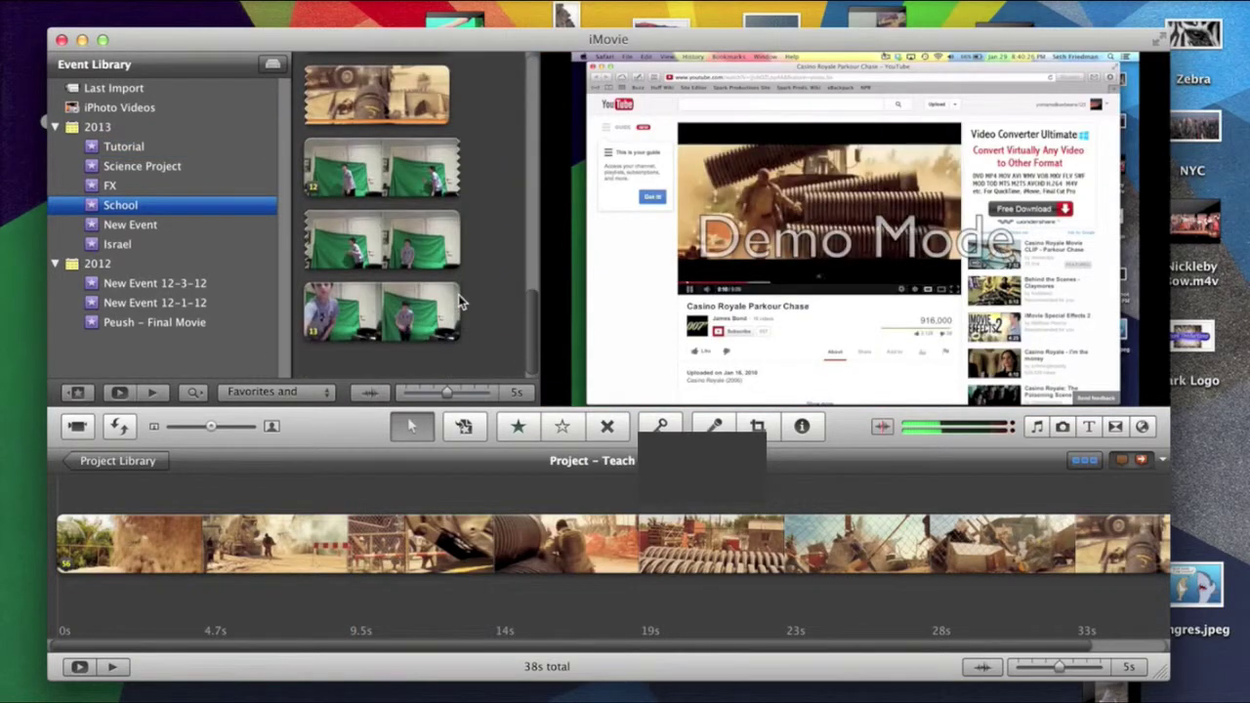
pyautogui.scroll(-2, 458, 294)
pyautogui.moveTo(309, 193); pyautogui.dragTo(491, 537)
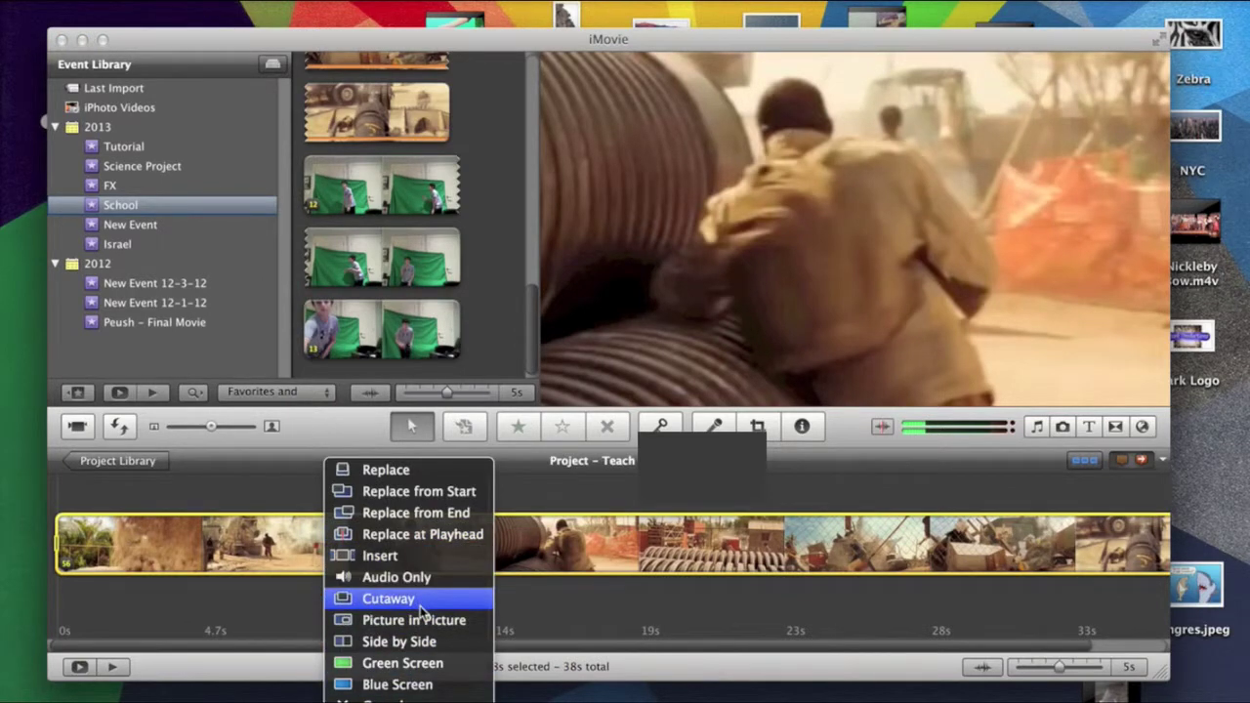
pyautogui.click(440, 664)
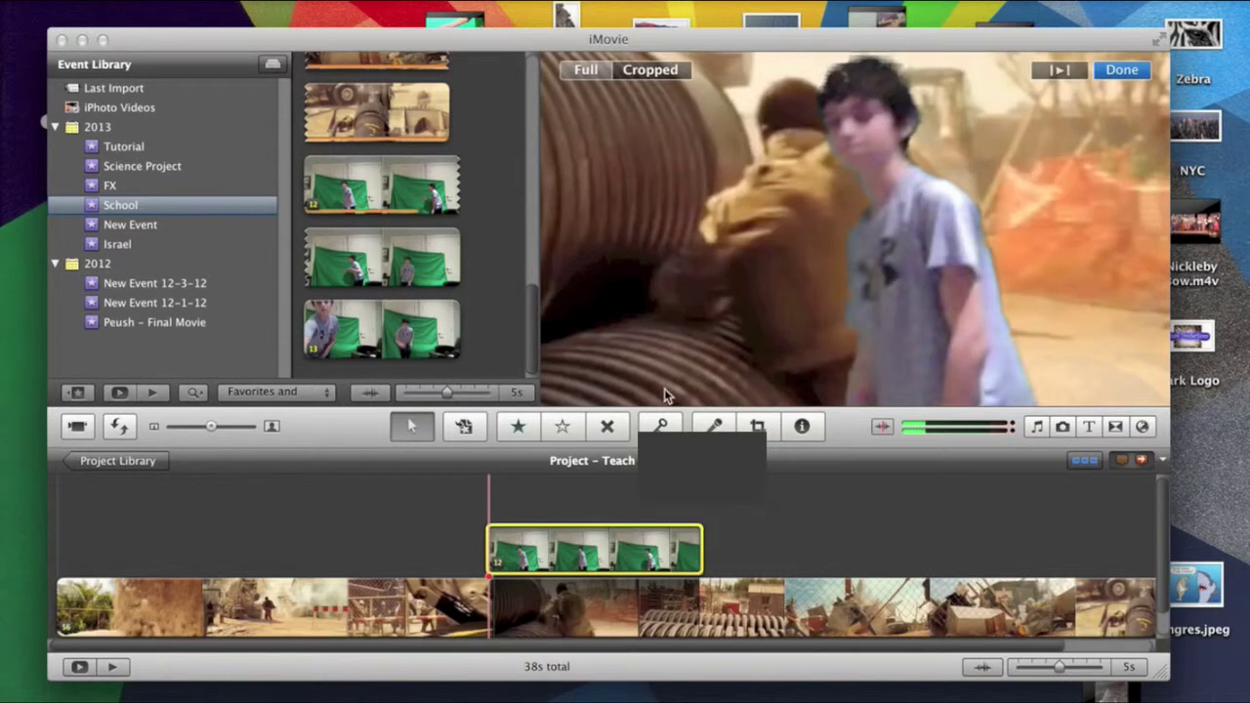
pyautogui.click(462, 537)
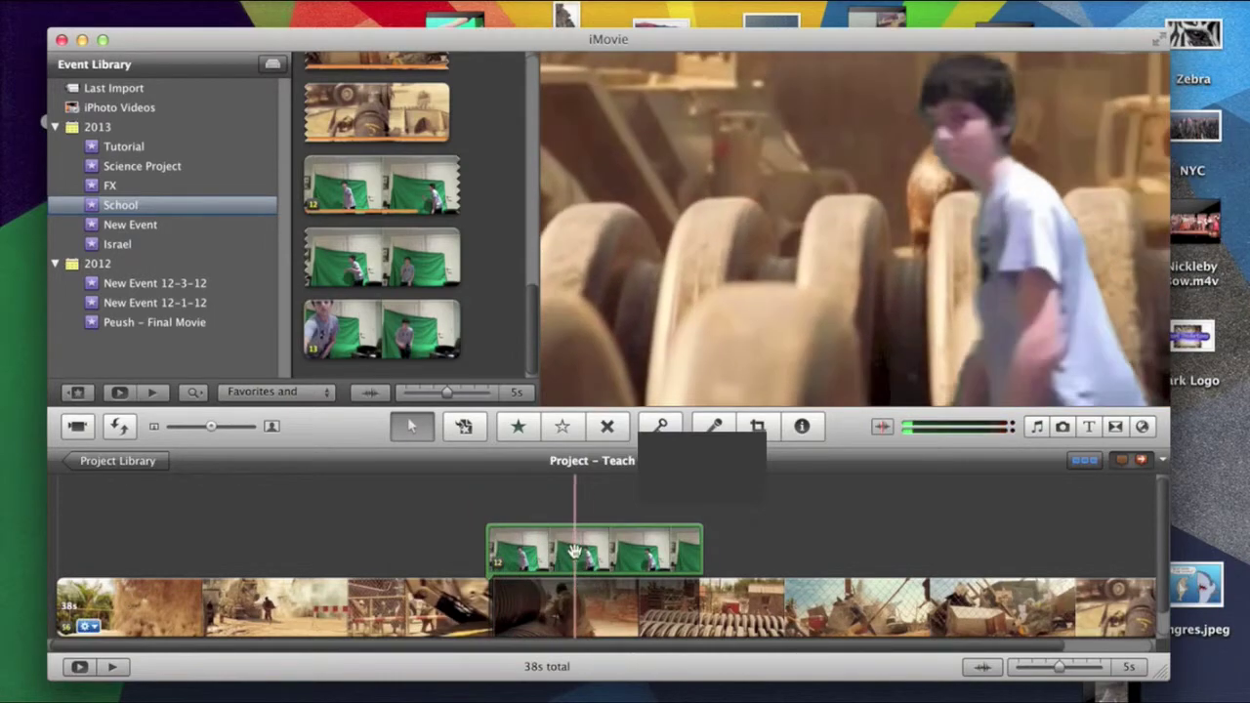
pyautogui.click(576, 555)
pyautogui.doubleClick(574, 554)
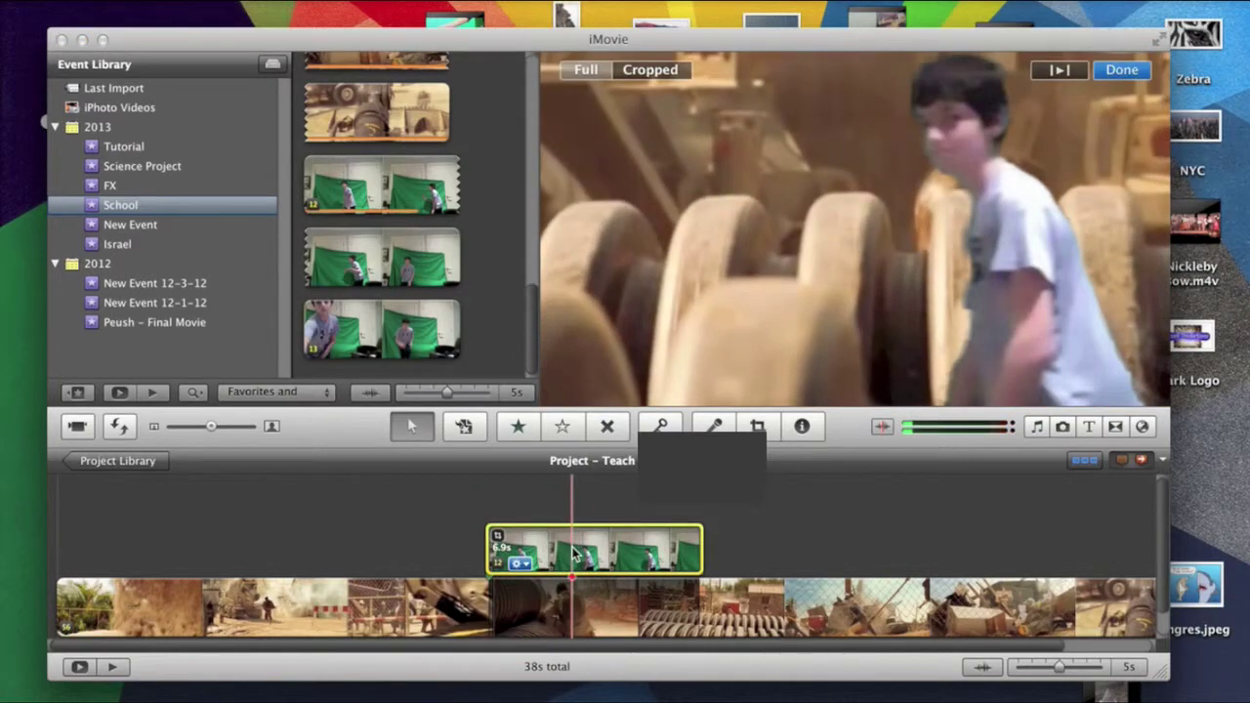
pyautogui.press('Delete')
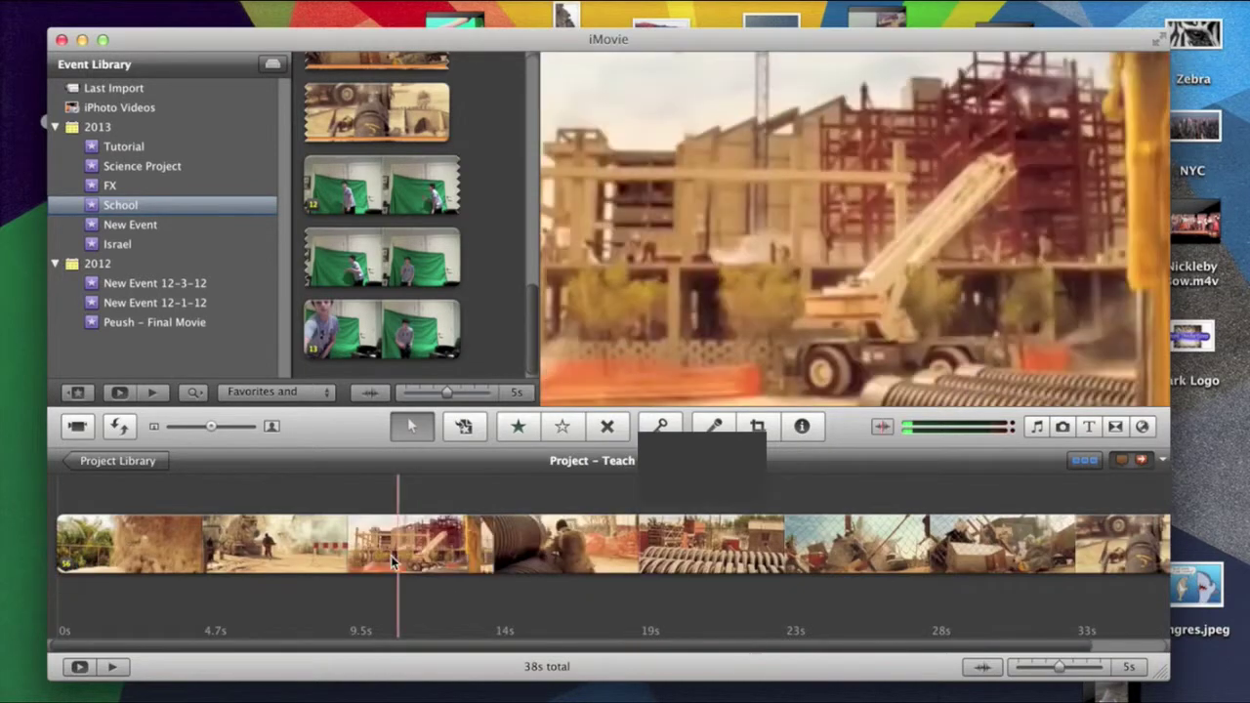
# - Clear all project clips and add the 4s Parking Lot video from the Desktop
pyautogui.press('super+a')
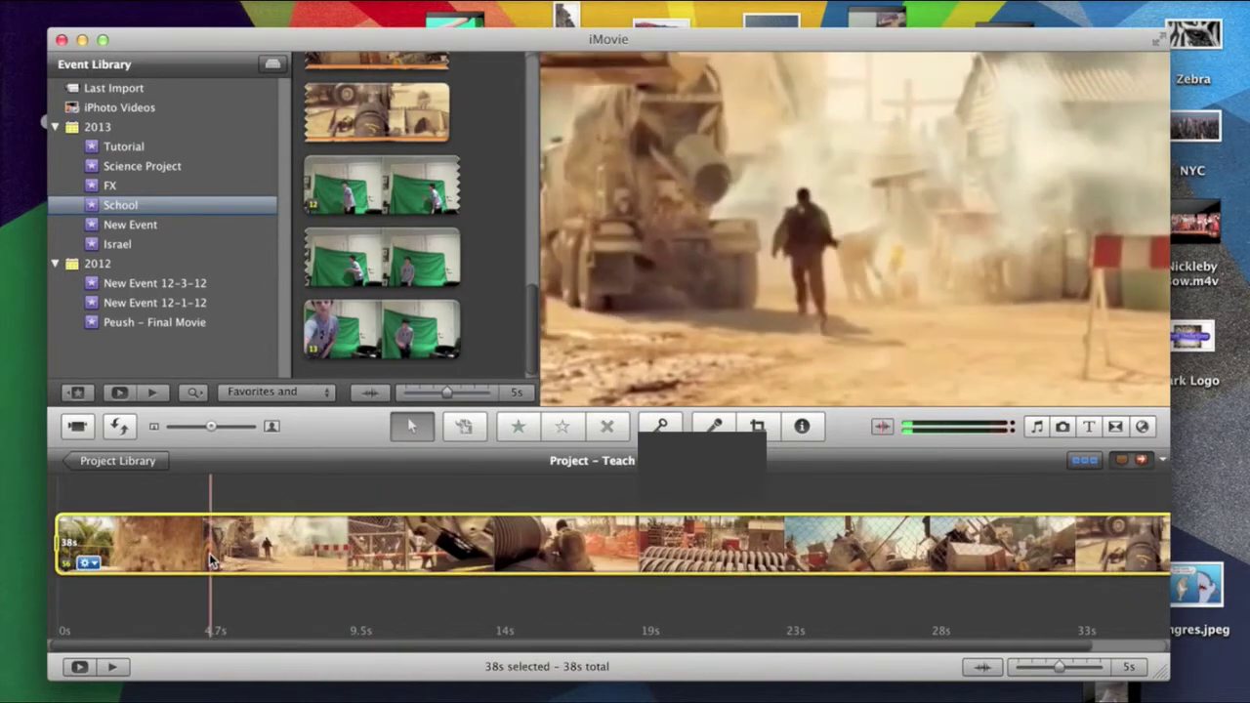
pyautogui.press('Delete')
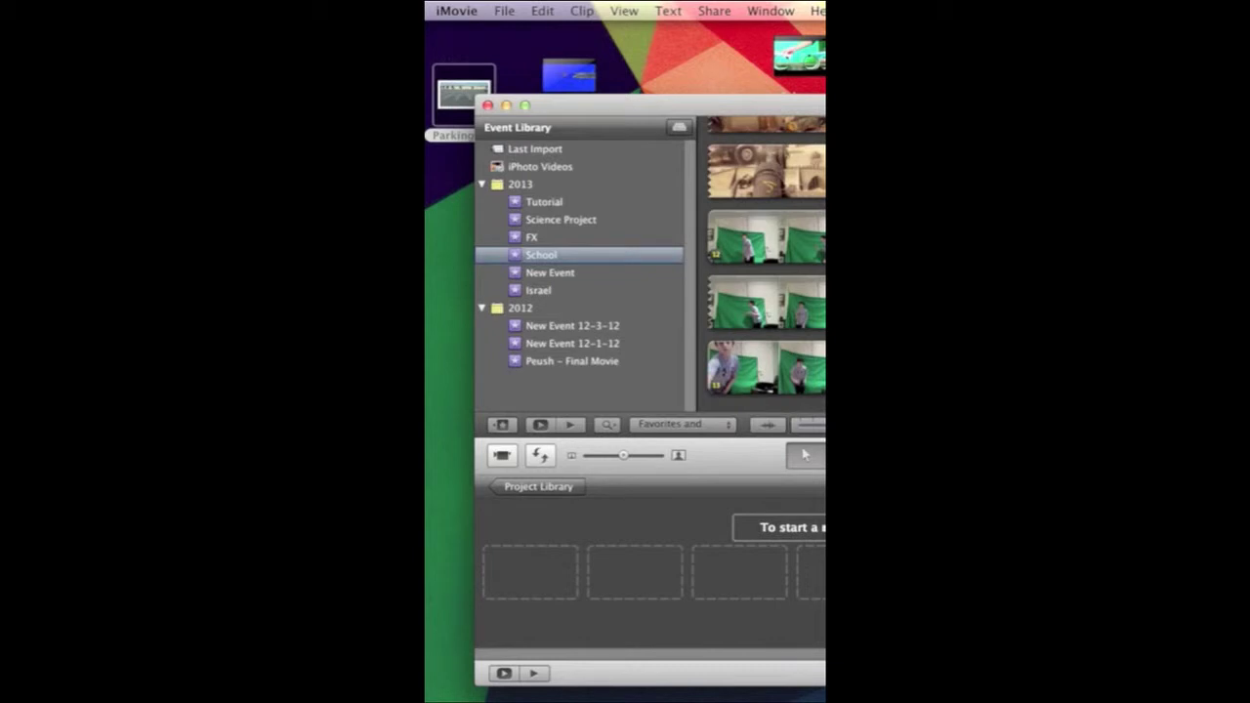
pyautogui.moveTo(684, 104); pyautogui.dragTo(697, 153)
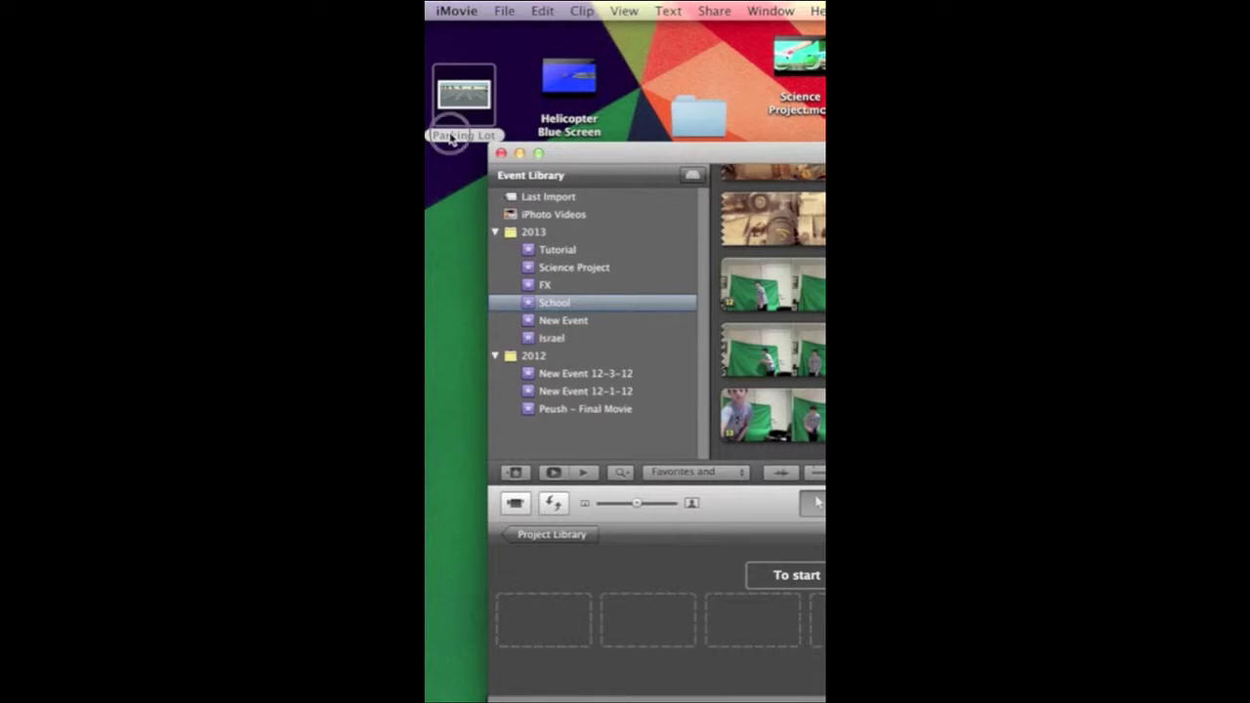
pyautogui.moveTo(451, 139); pyautogui.dragTo(594, 619)
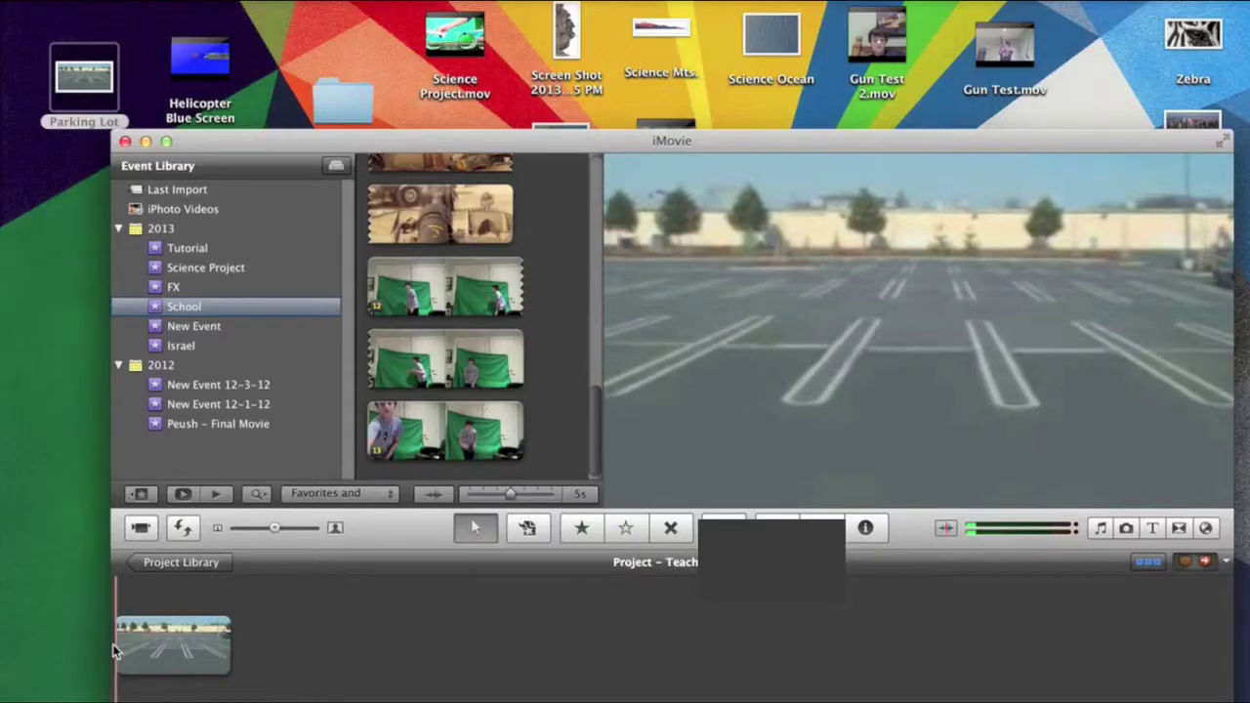
pyautogui.moveTo(185, 642)
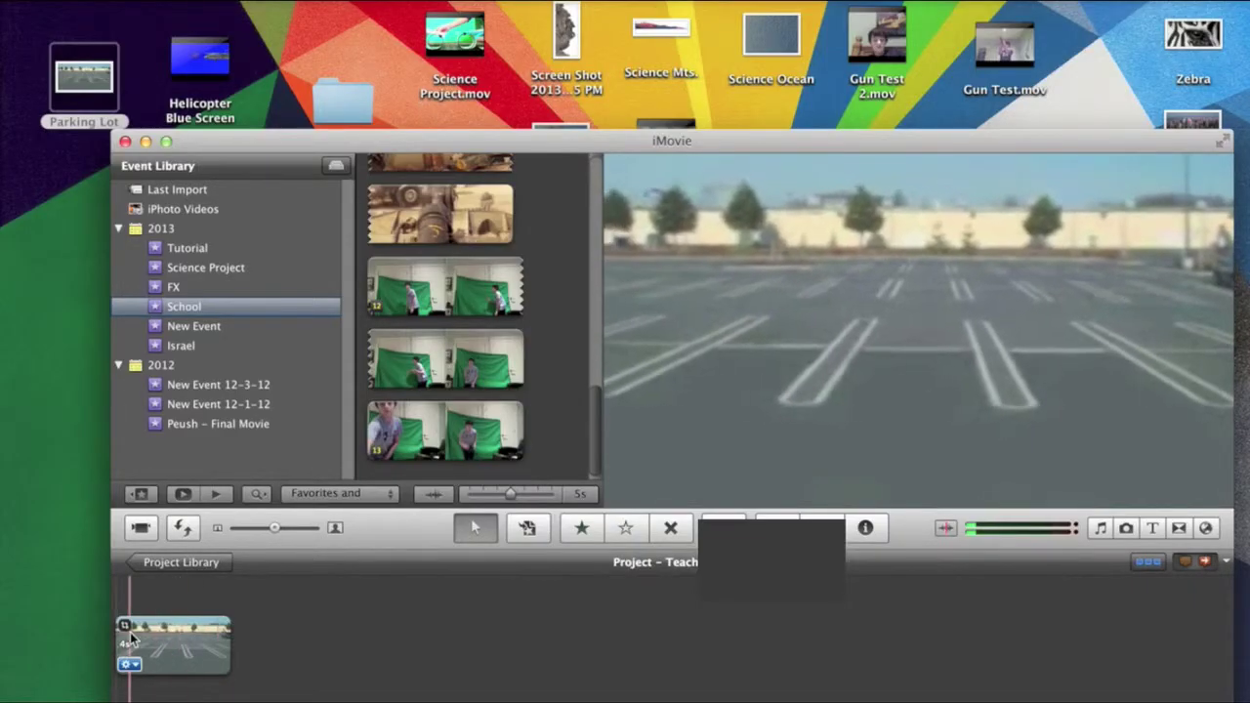
pyautogui.moveTo(448, 140); pyautogui.dragTo(402, 51)
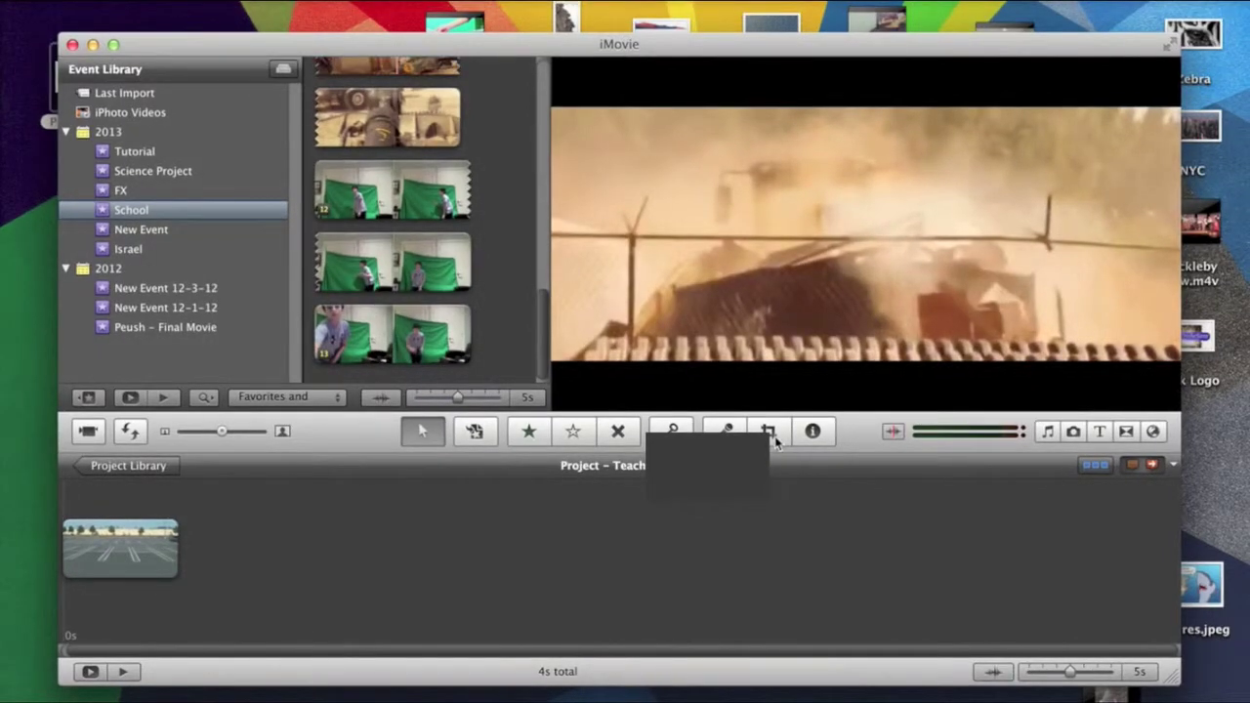
# - Try Fit, Crop and Ken Burns on the parking-lot clip, previewing the Ken Burns motion
pyautogui.click(771, 436)
pyautogui.click(136, 571)
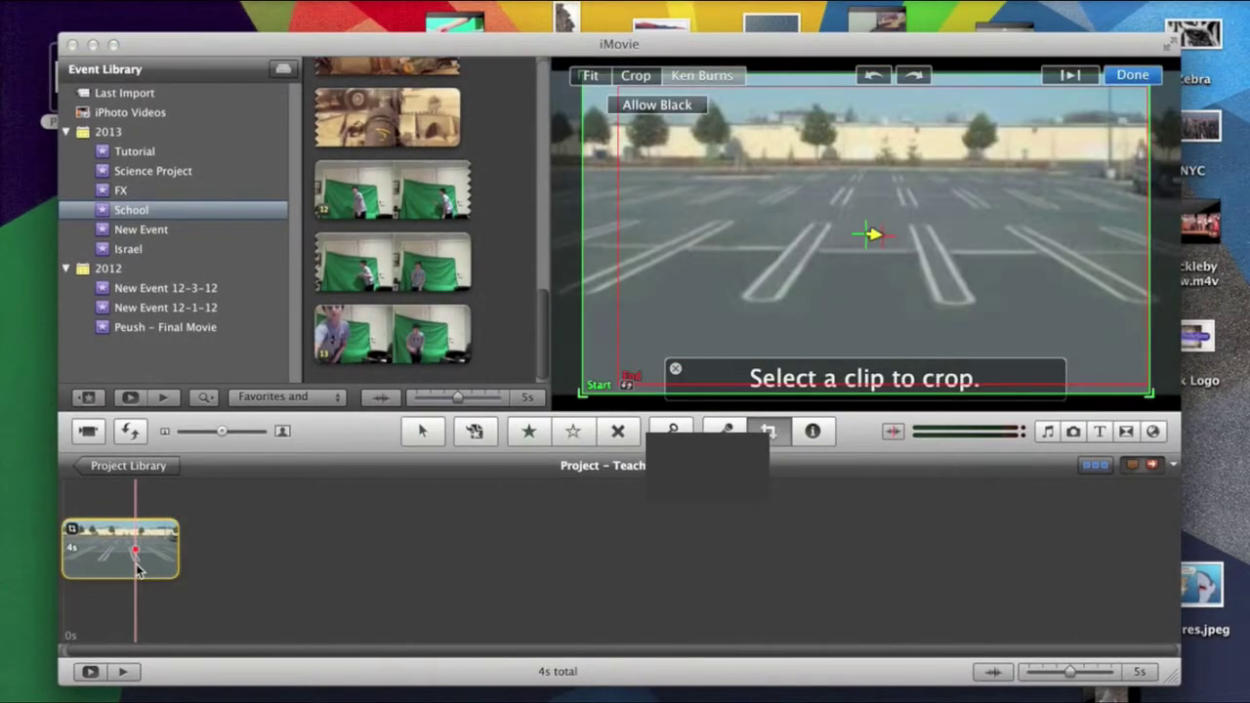
pyautogui.click(605, 75)
pyautogui.click(626, 76)
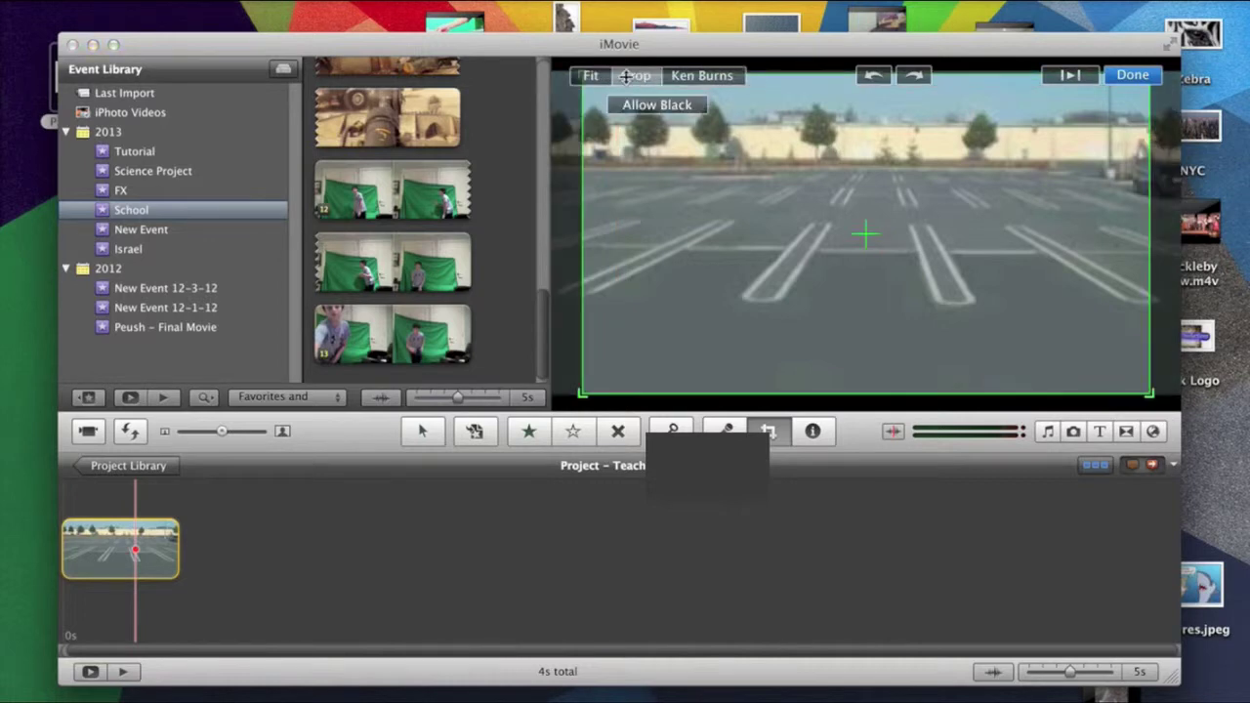
pyautogui.click(691, 75)
pyautogui.moveTo(864, 220); pyautogui.dragTo(833, 213)
pyautogui.click(1064, 75)
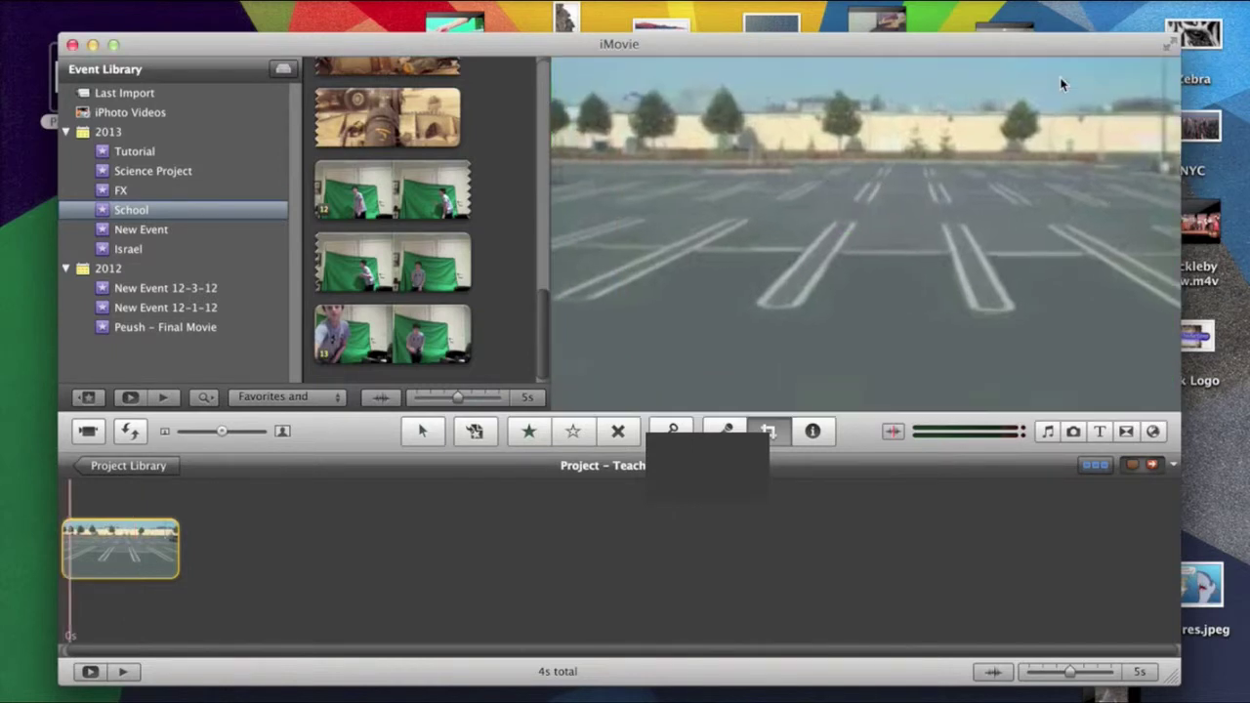
# - Set the parking-lot clip's crop to Fit with no motion and confirm
pyautogui.click(766, 430)
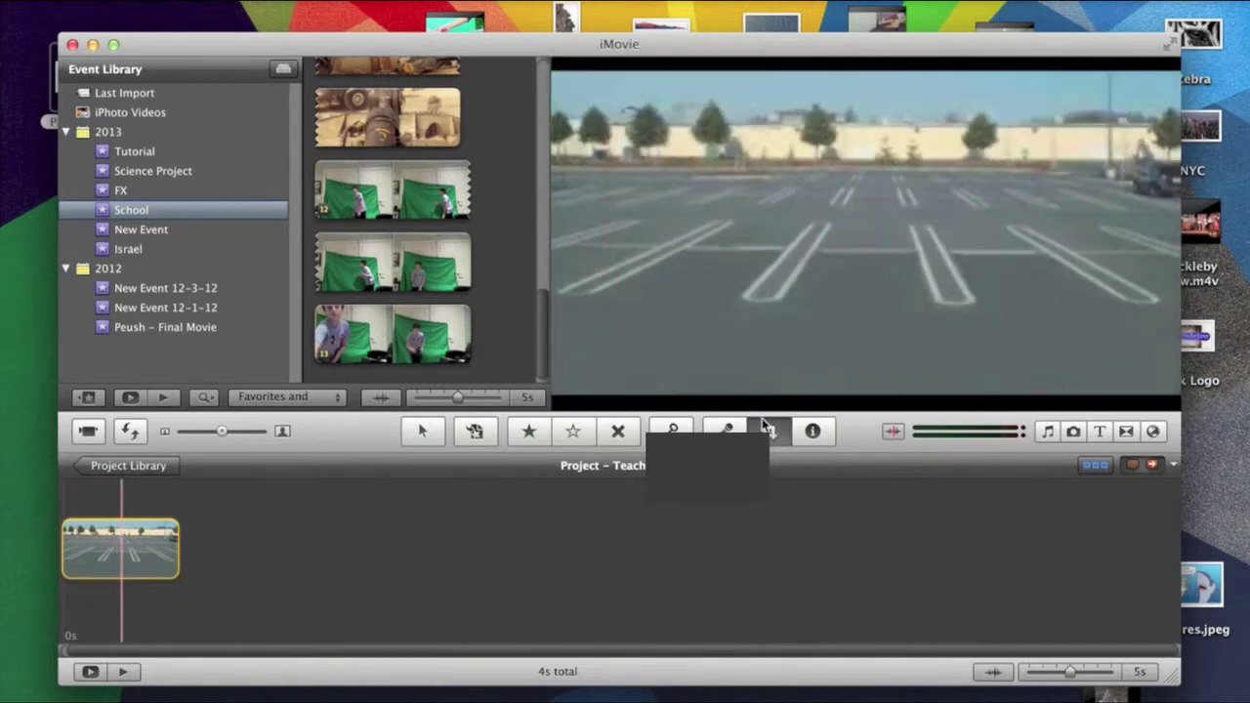
pyautogui.click(138, 547)
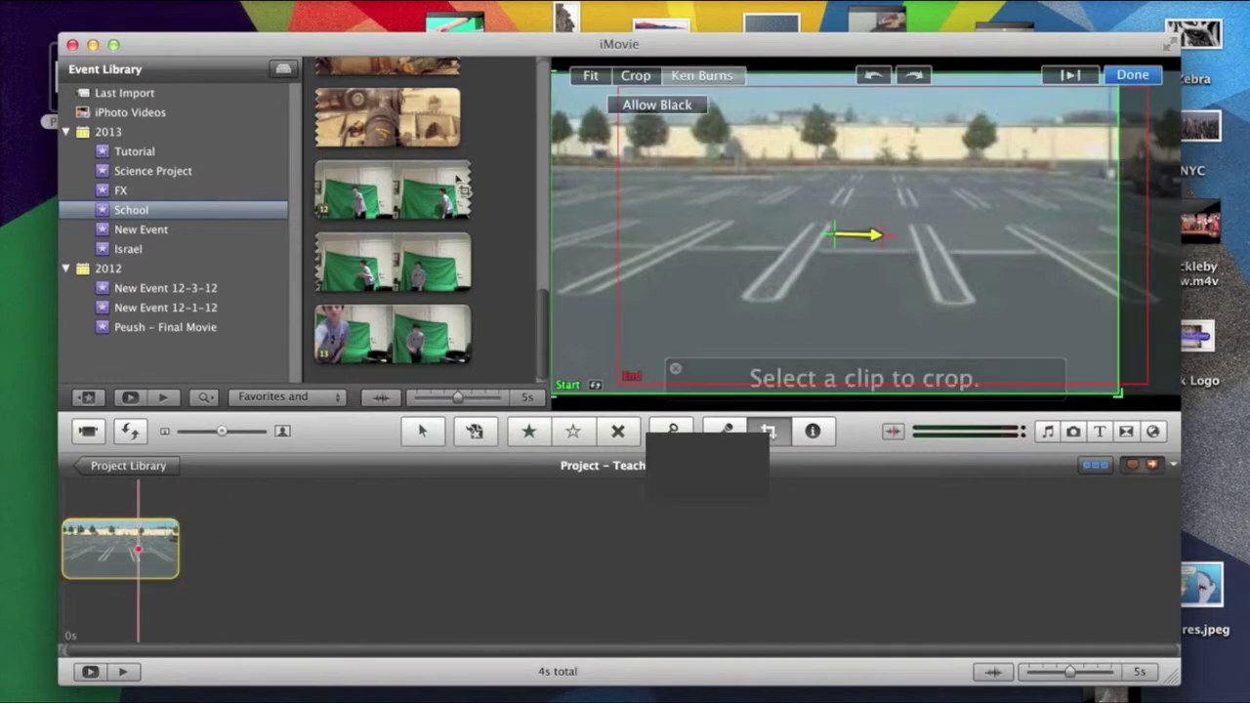
pyautogui.click(586, 76)
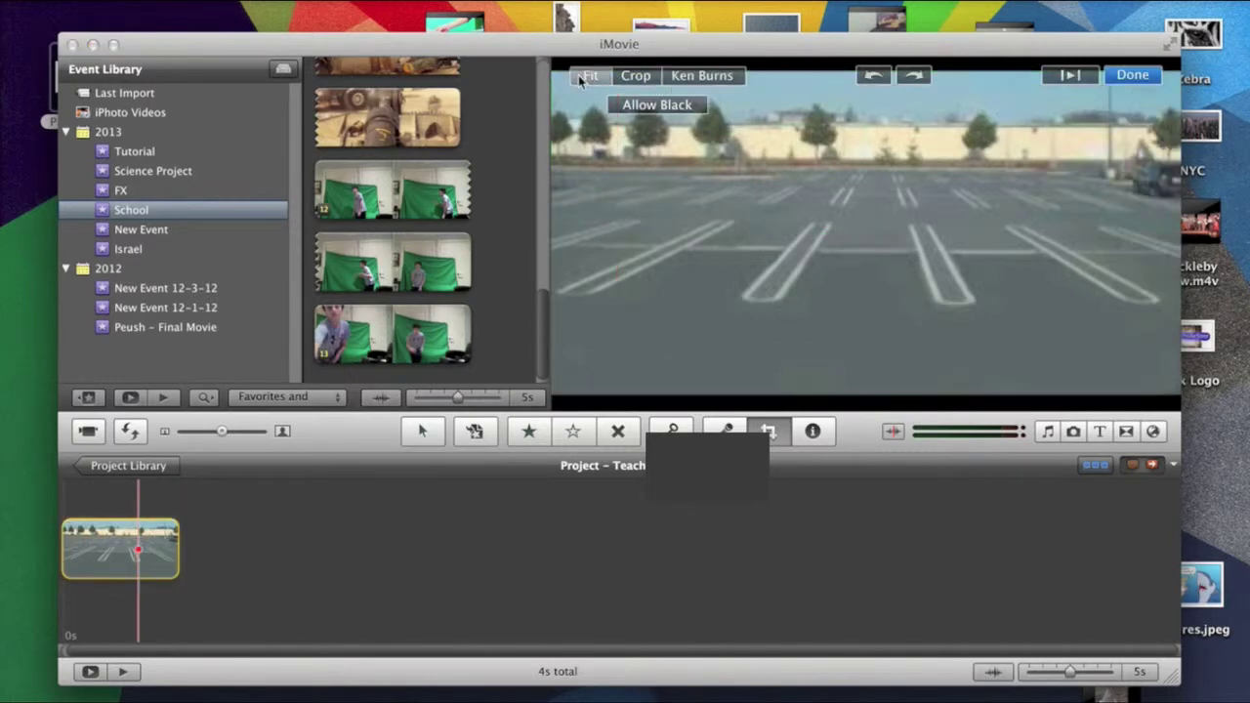
pyautogui.click(1118, 78)
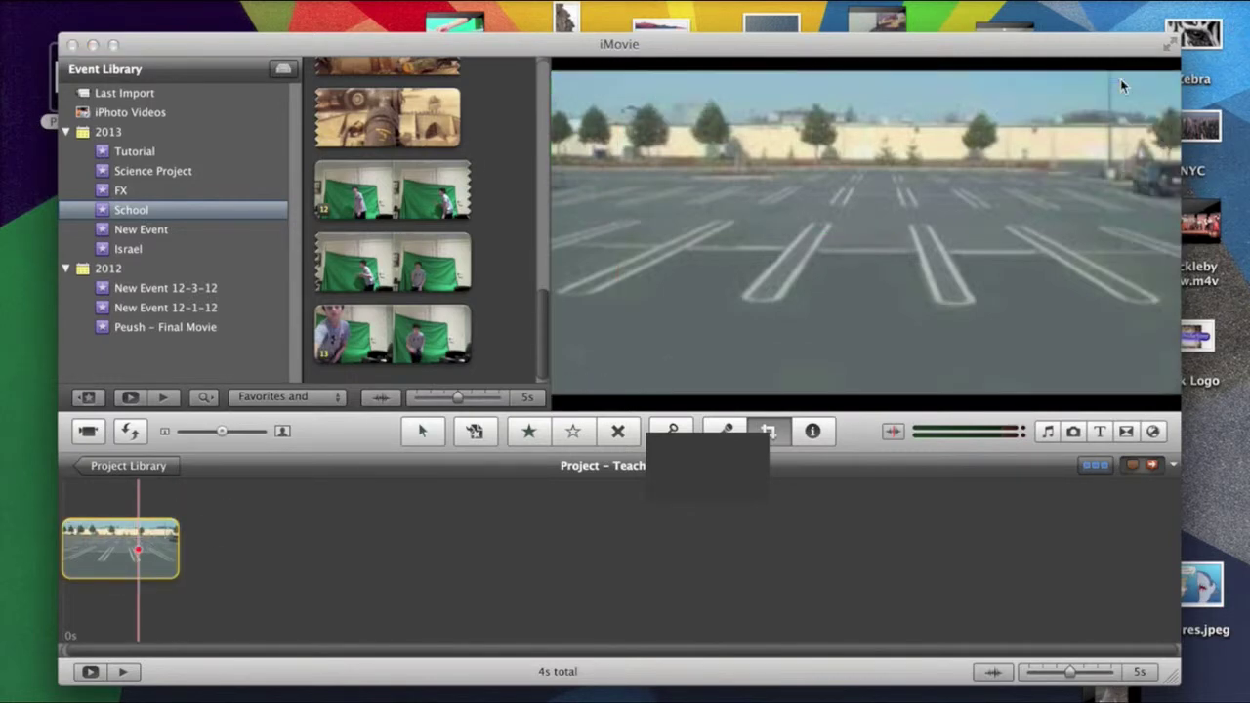
pyautogui.click(164, 155)
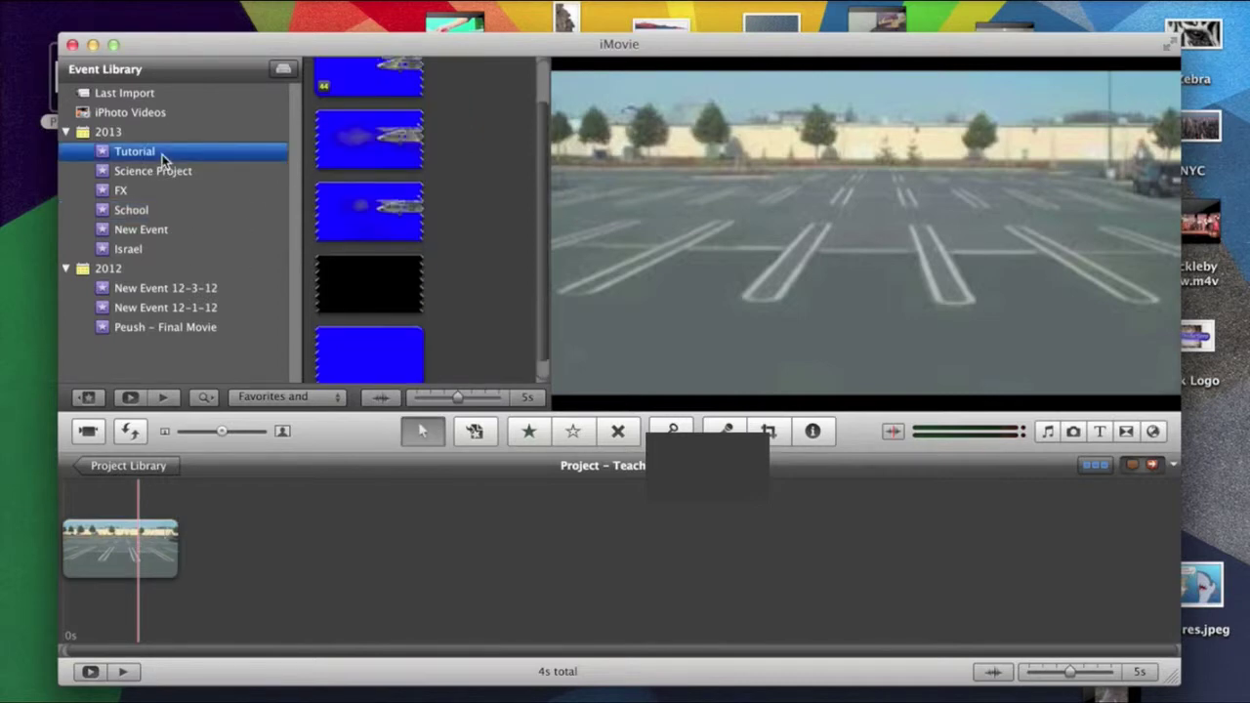
# - Set the parking-lot clip's duration to 24 seconds, leaving its video effect at None
pyautogui.scroll(-1, 410, 186)
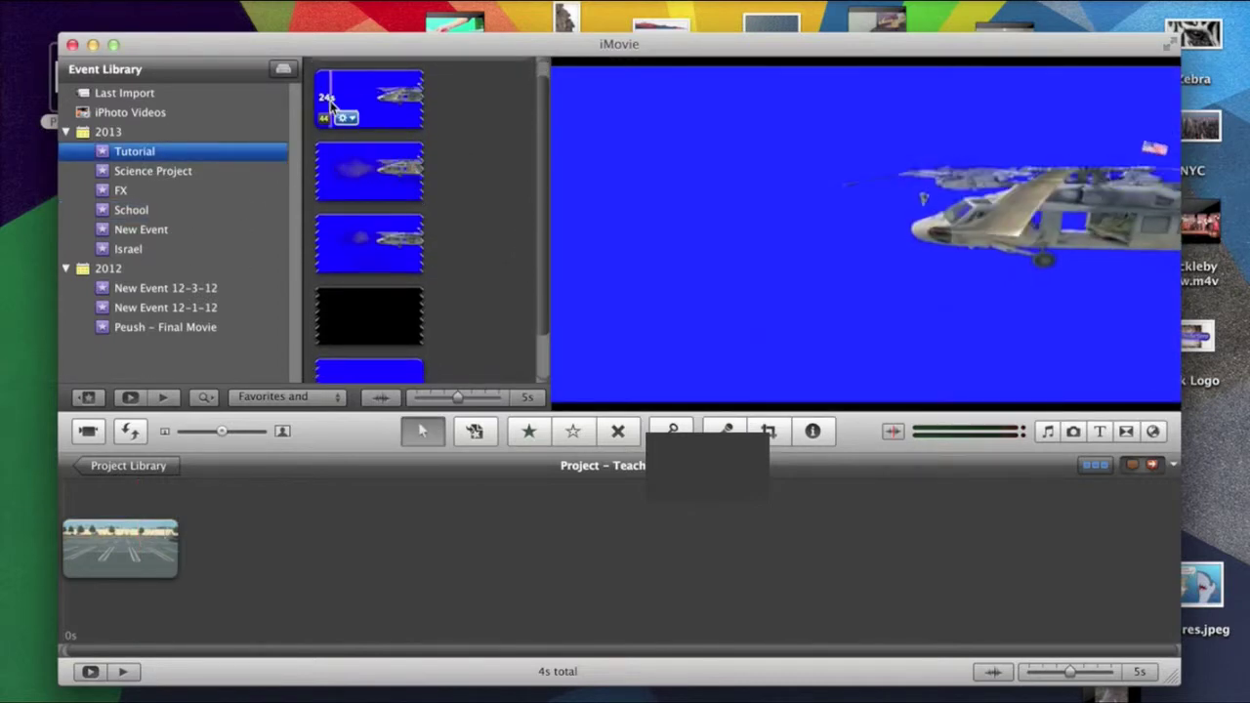
pyautogui.click(175, 544)
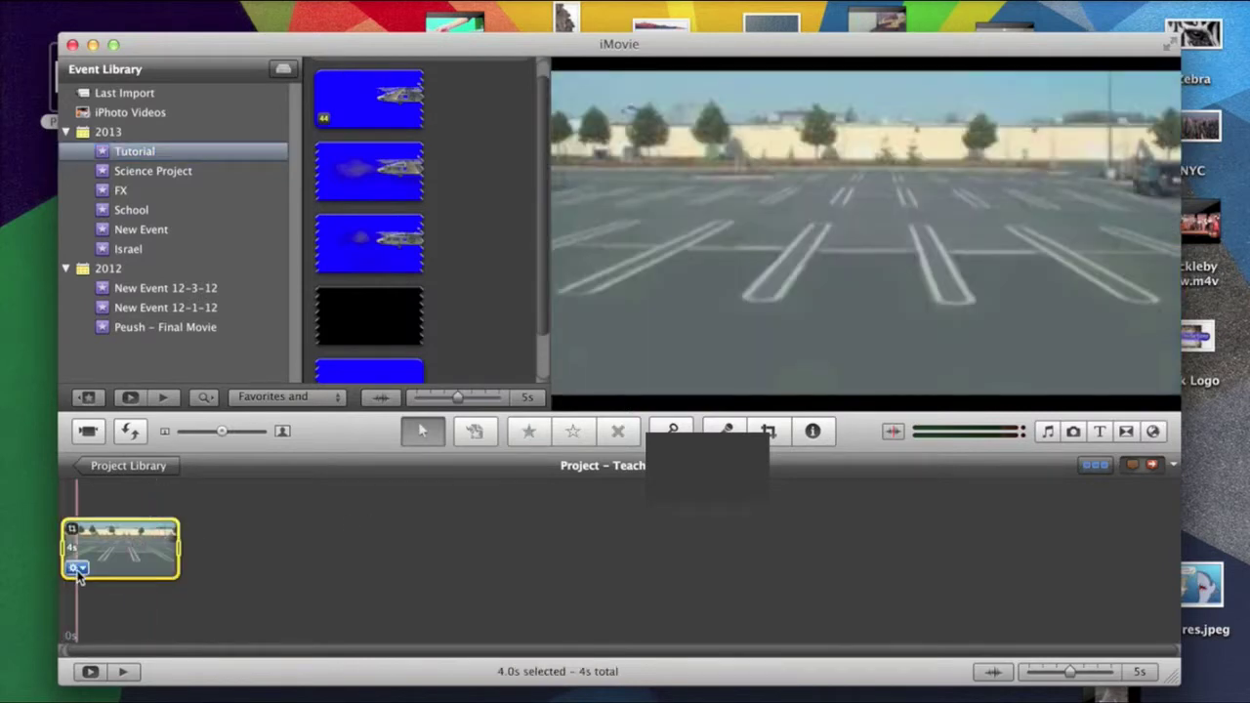
pyautogui.click(77, 569)
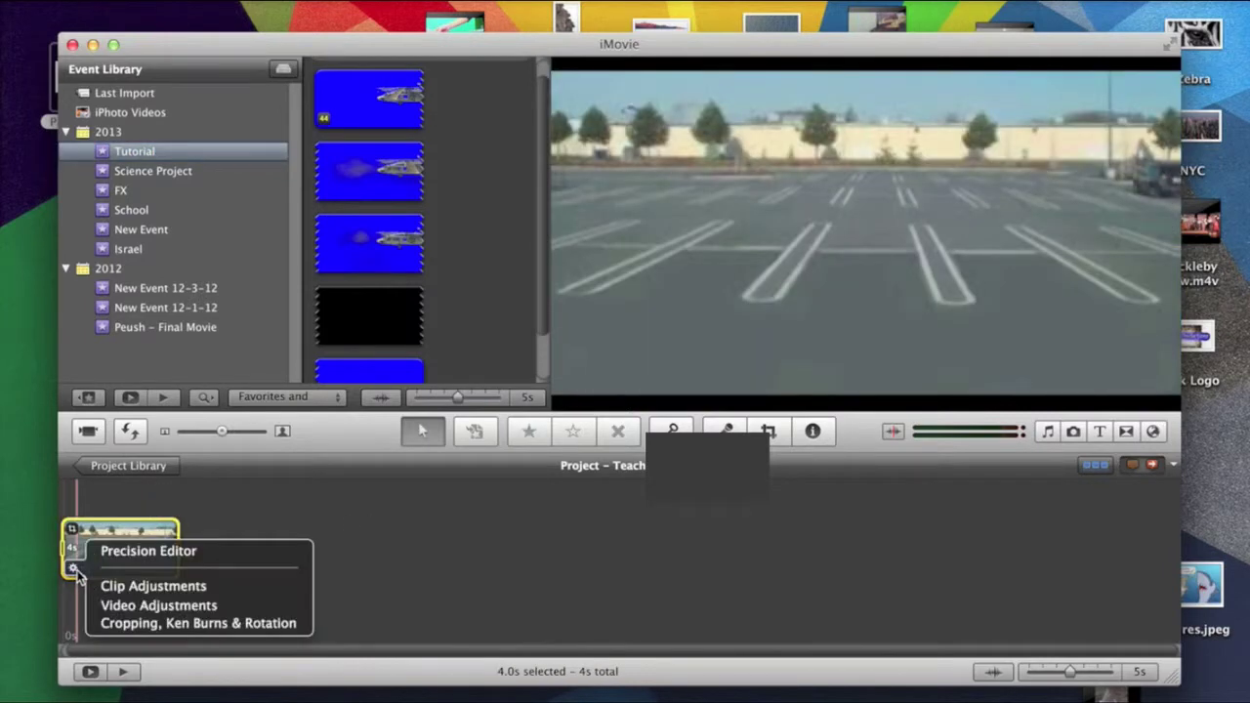
pyautogui.click(147, 585)
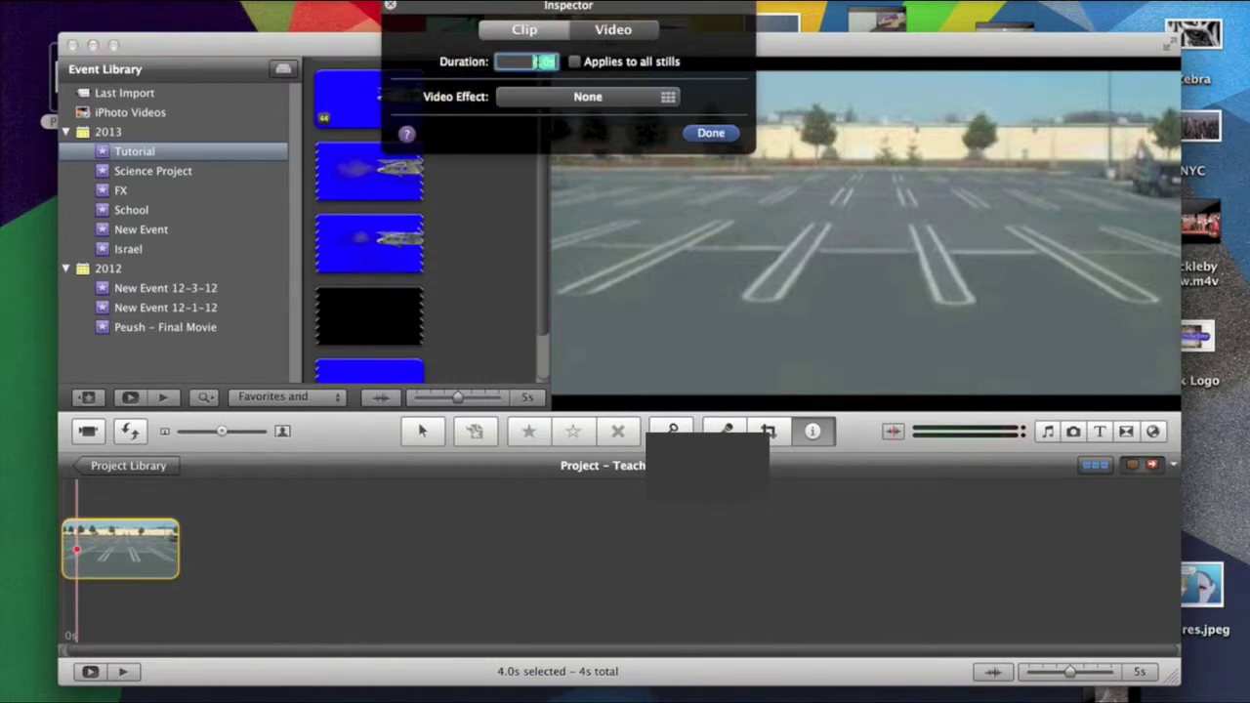
pyautogui.click(698, 132)
pyautogui.click(630, 101)
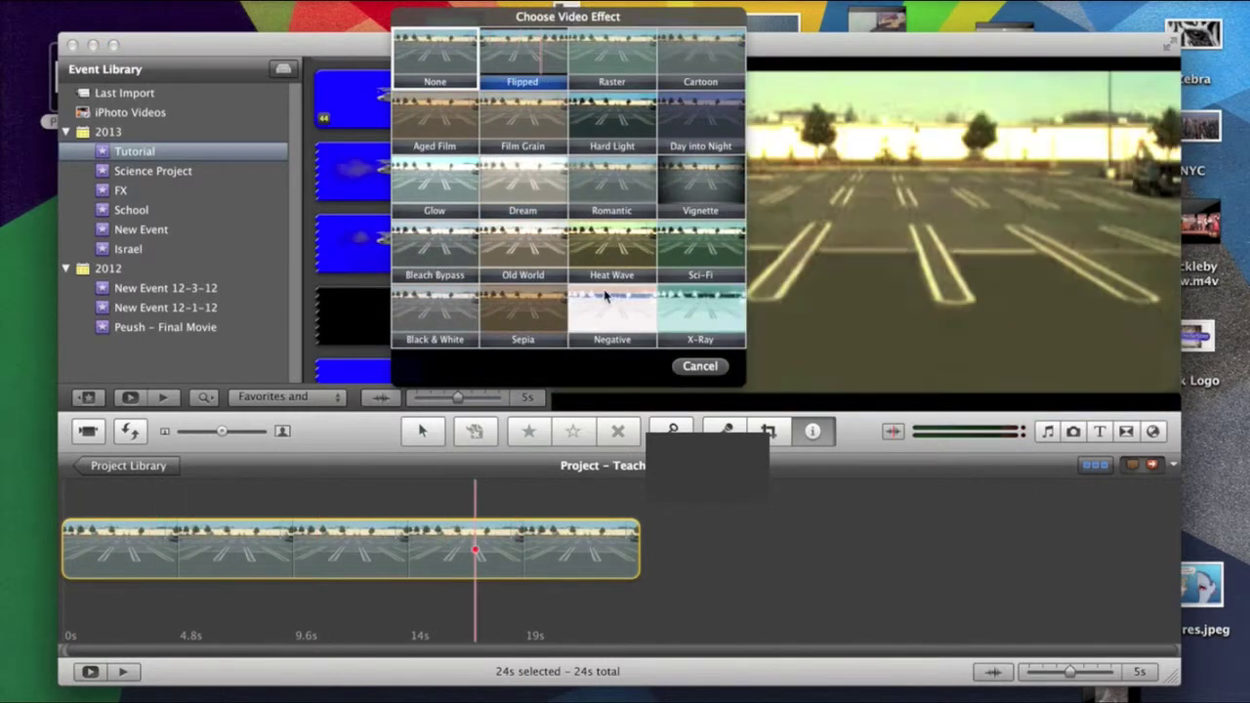
pyautogui.click(699, 367)
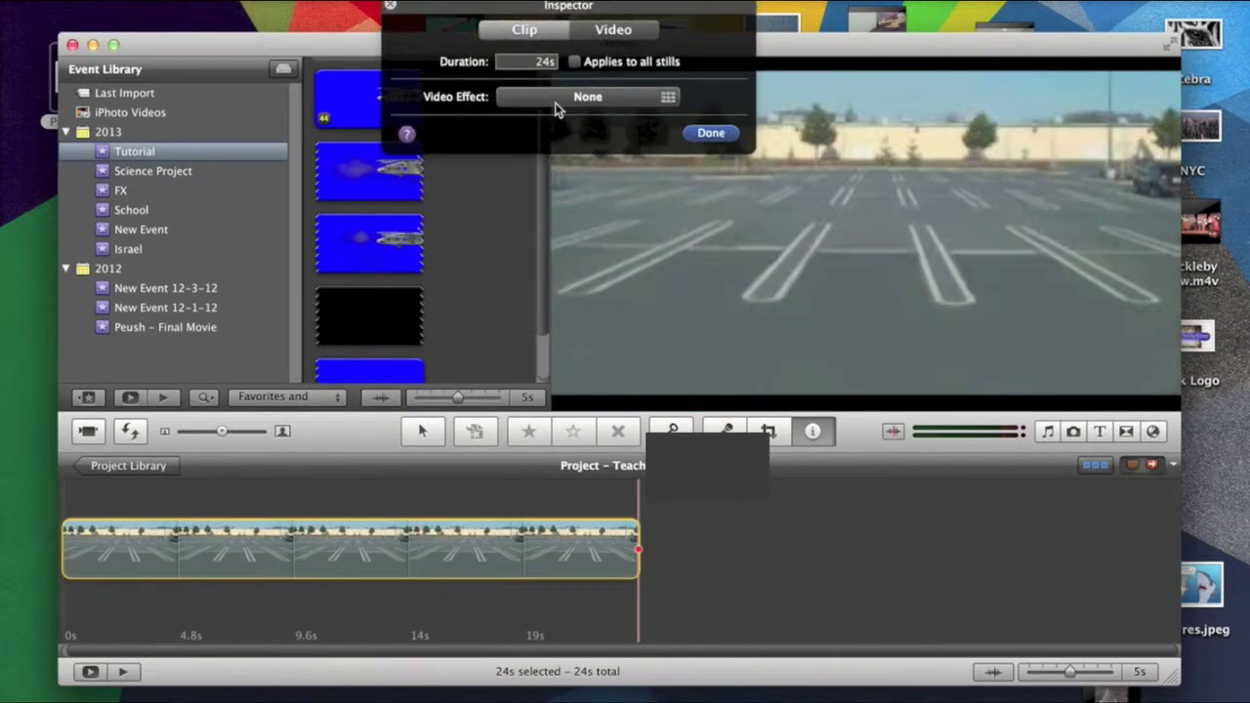
pyautogui.click(710, 133)
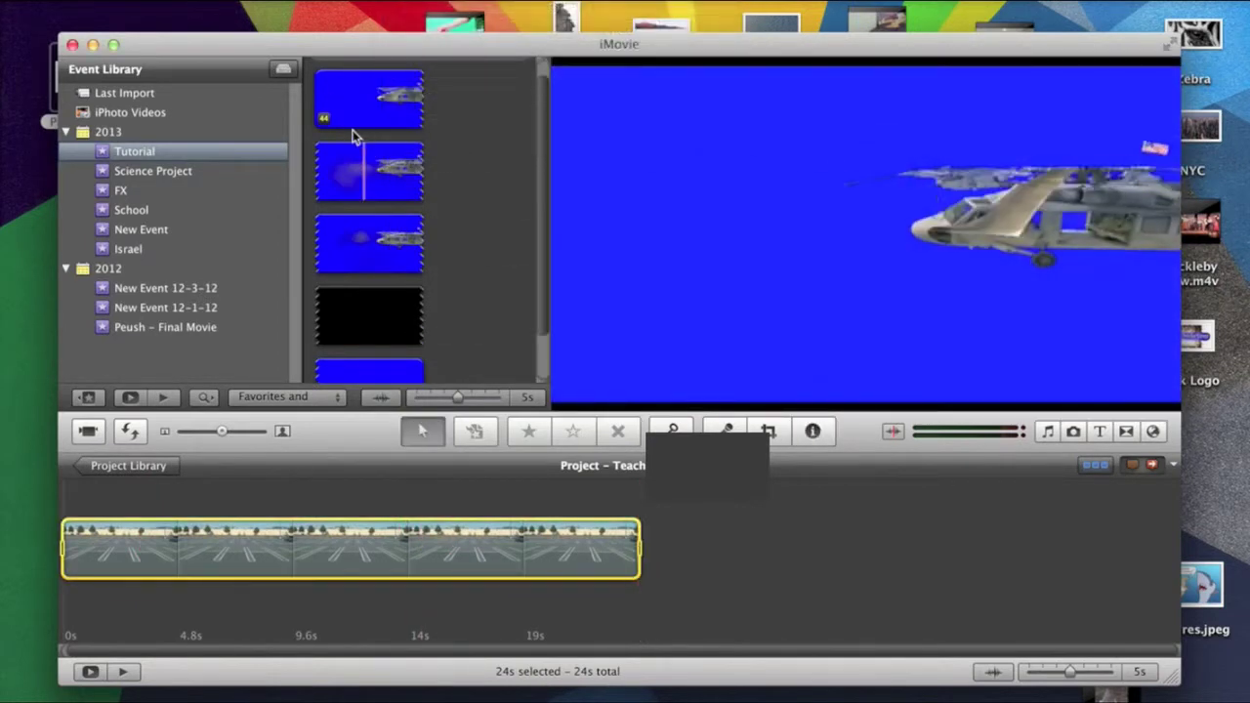
# - Deselect the project clip and inspect the helicopter event clip's details
pyautogui.click(318, 116)
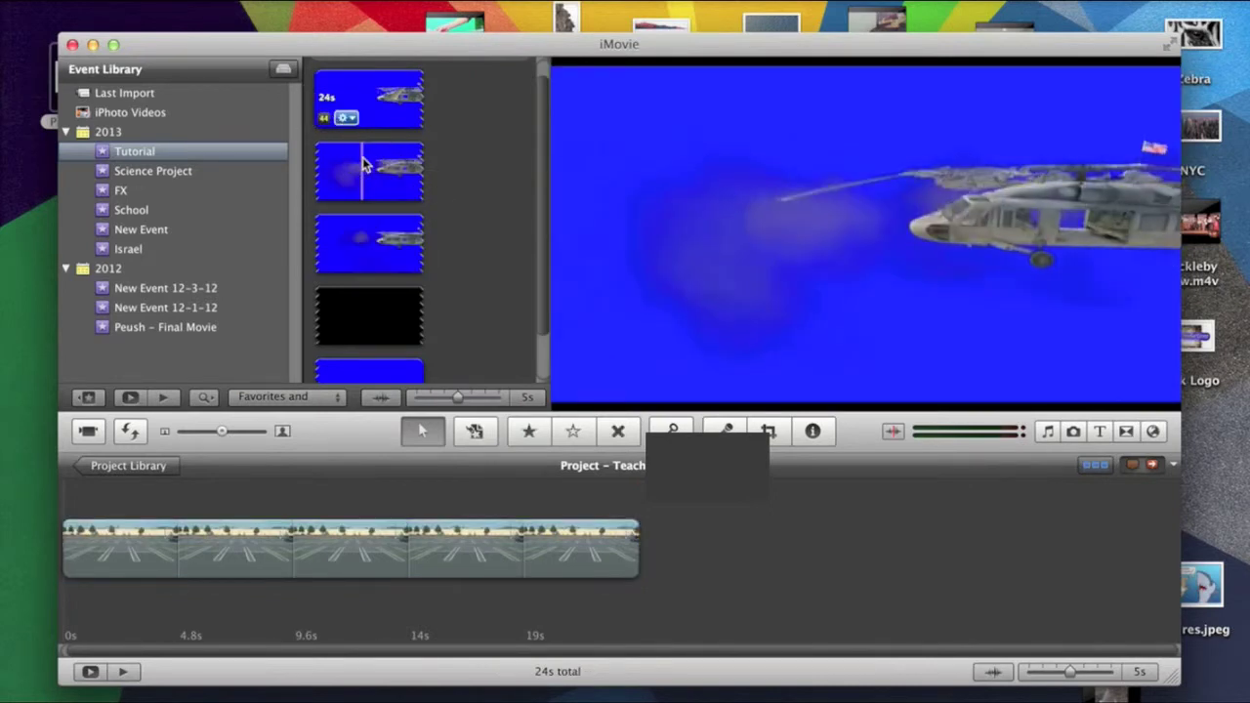
pyautogui.doubleClick(391, 94)
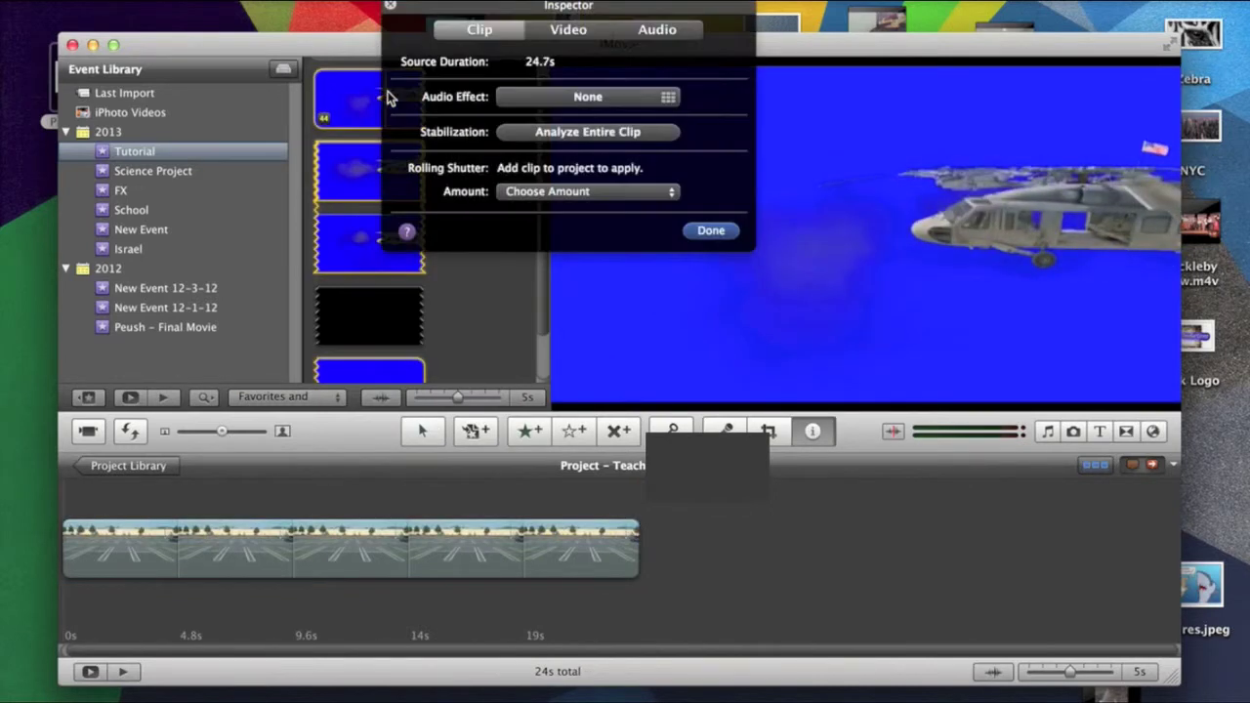
pyautogui.click(711, 231)
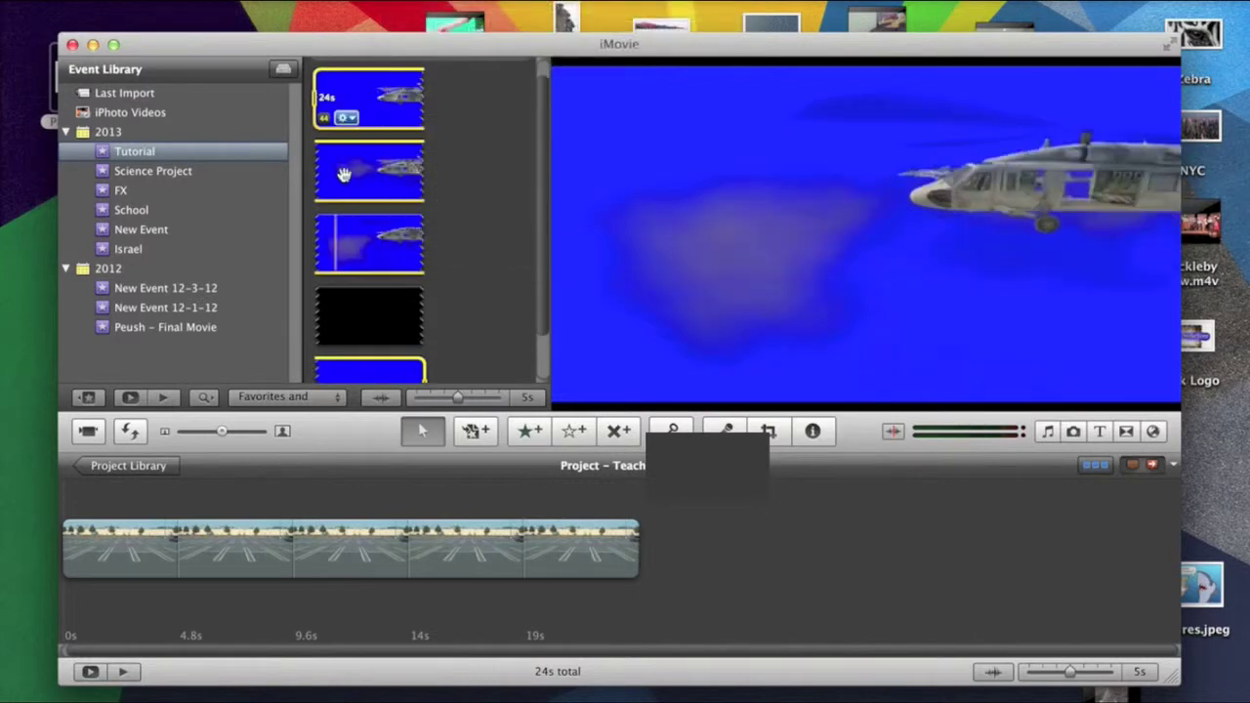
# - Drop the helicopter clip onto the parking-lot clip as a Blue Screen overlay
pyautogui.moveTo(335, 162); pyautogui.dragTo(69, 550)
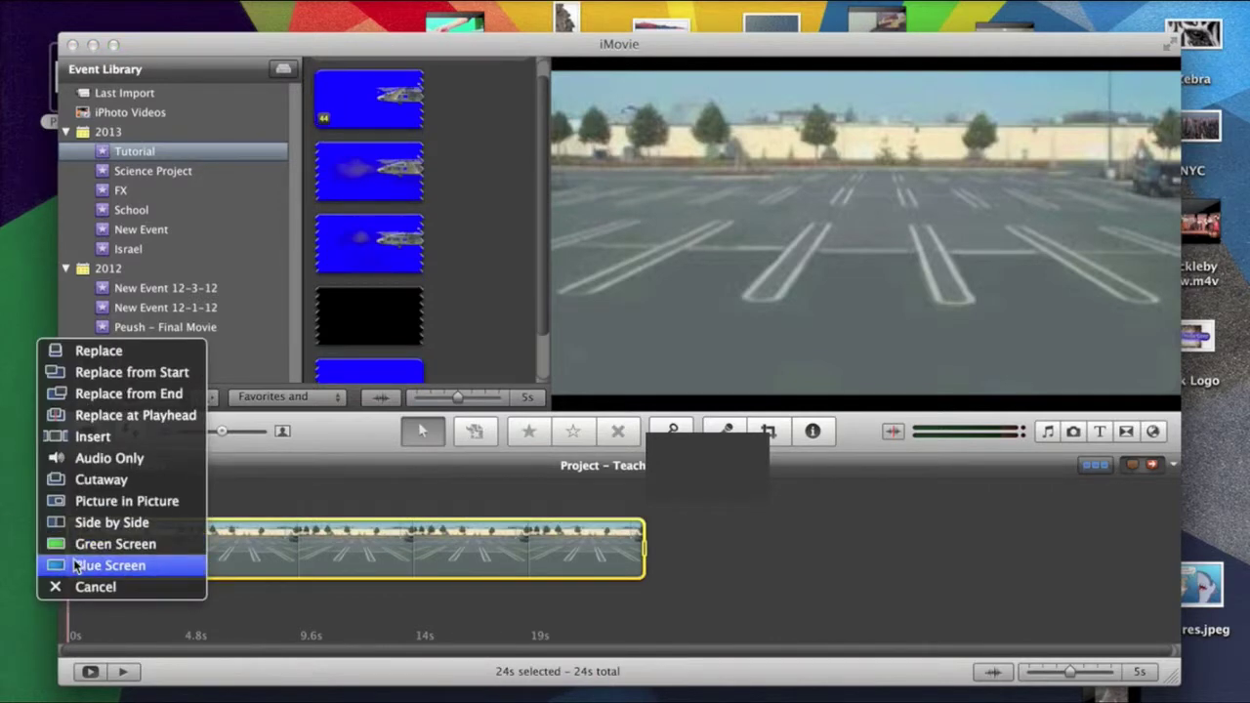
pyautogui.click(78, 565)
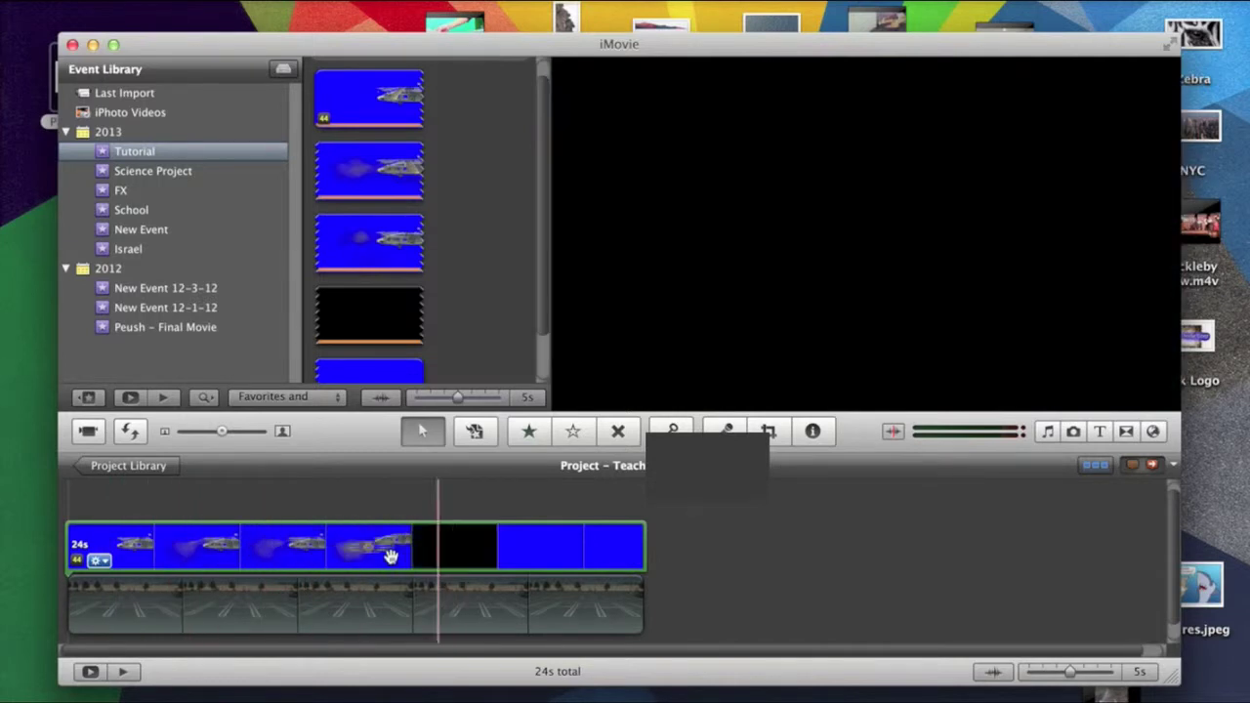
pyautogui.press('c')
pyautogui.click(1131, 76)
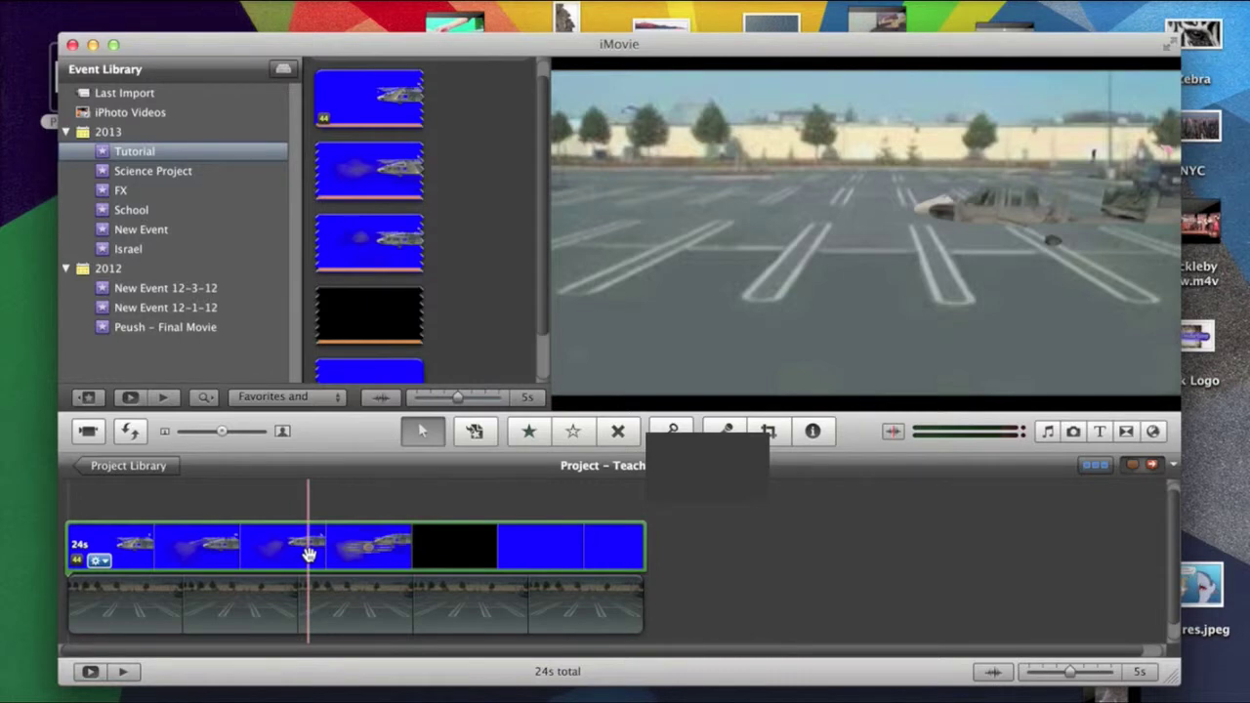
# - Zoom the timeline to half-second intervals and trim the overlay's start so it runs 23s
pyautogui.click(1068, 672)
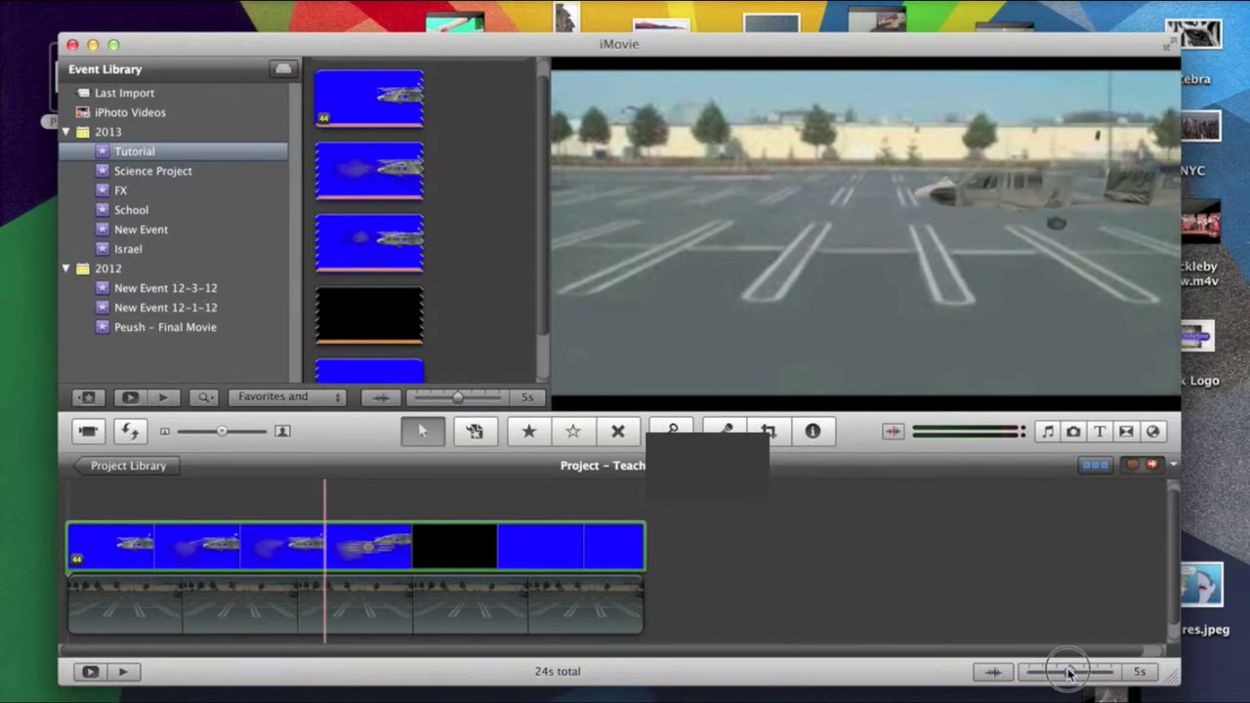
pyautogui.moveTo(1068, 672); pyautogui.dragTo(1028, 672)
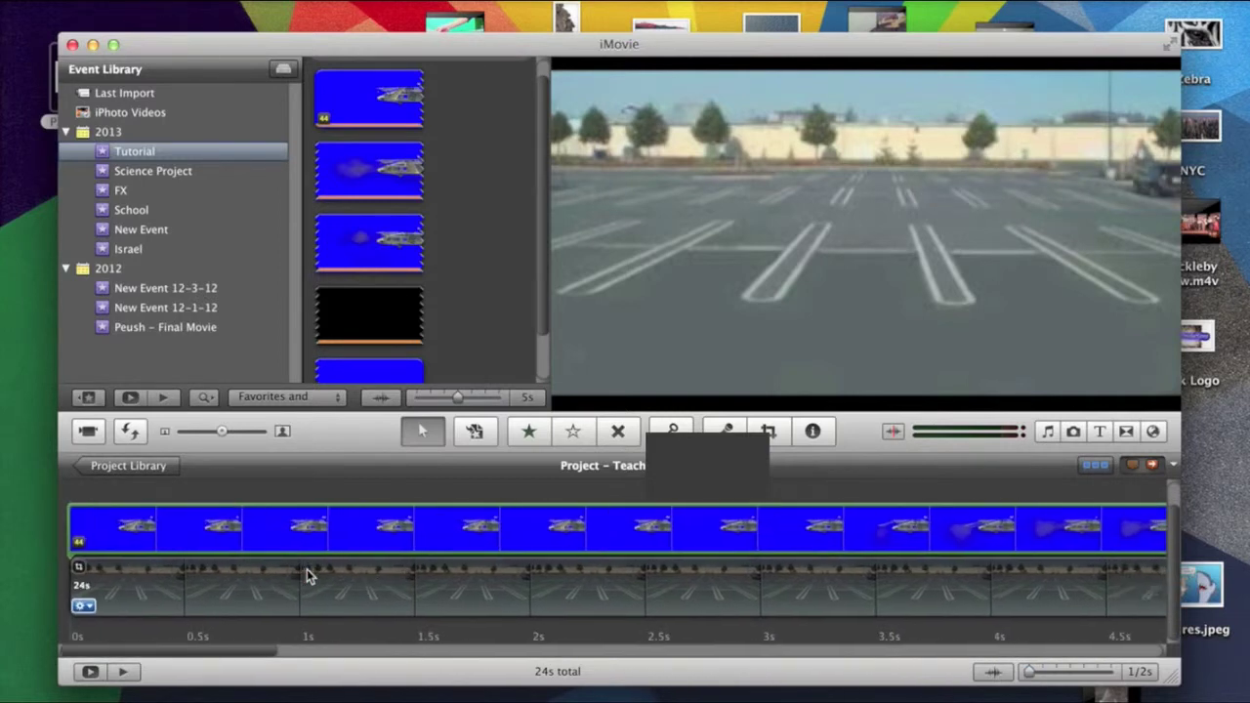
pyautogui.click(105, 525)
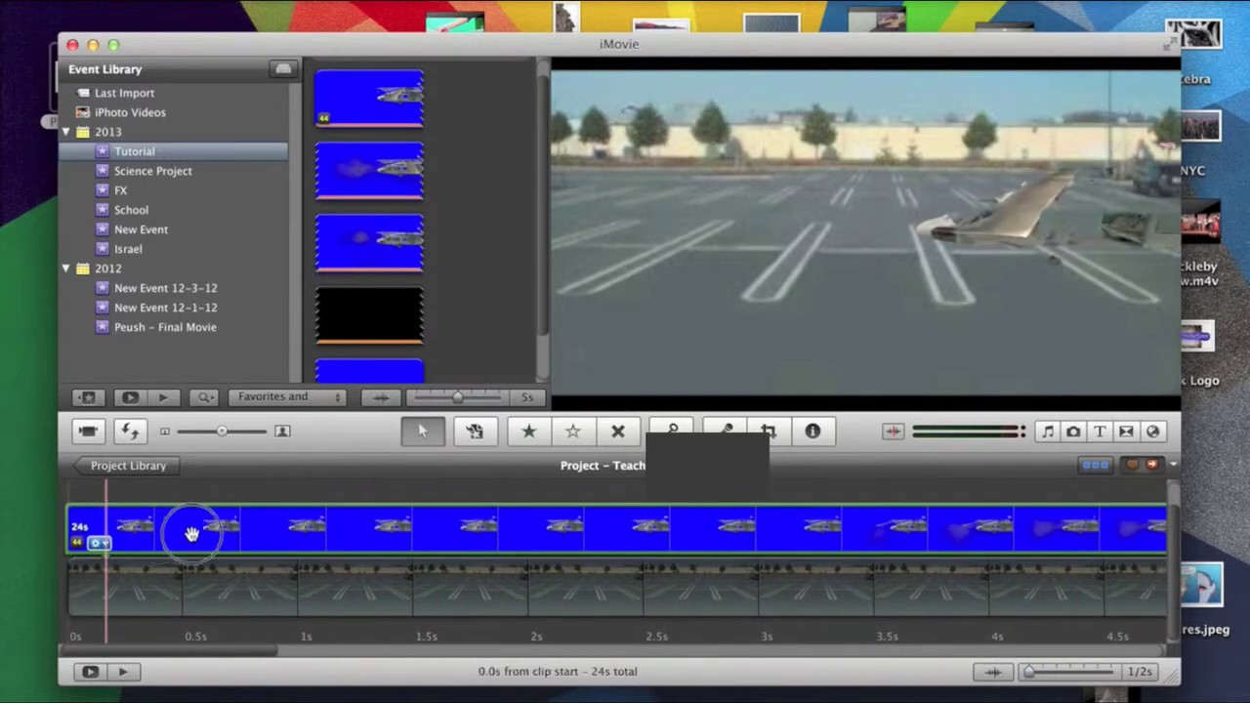
pyautogui.click(68, 537)
pyautogui.click(97, 542)
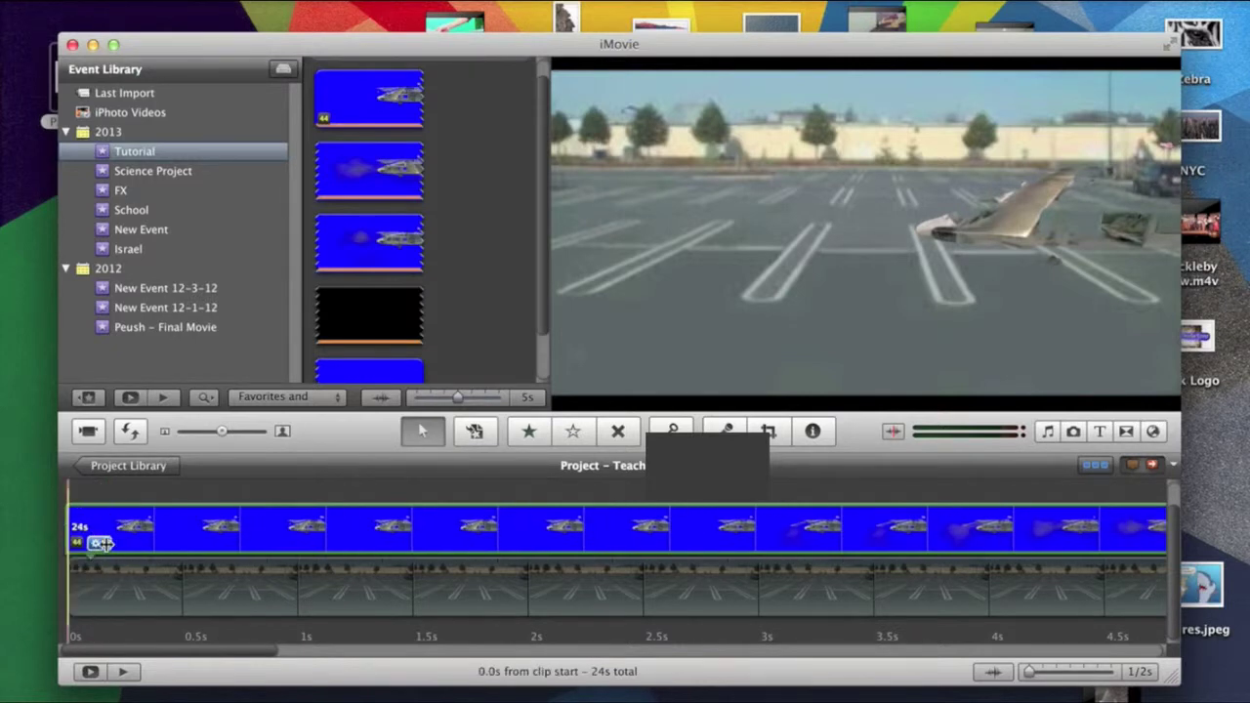
pyautogui.moveTo(70, 537); pyautogui.dragTo(116, 544)
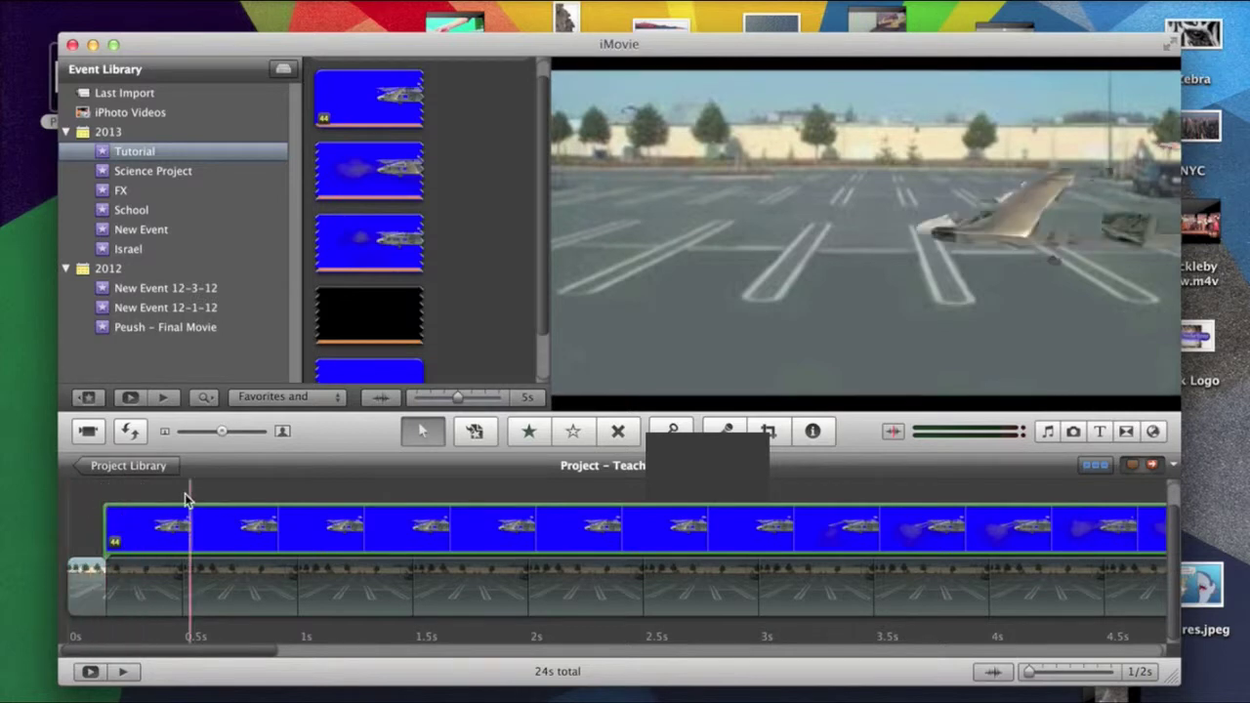
pyautogui.click(78, 574)
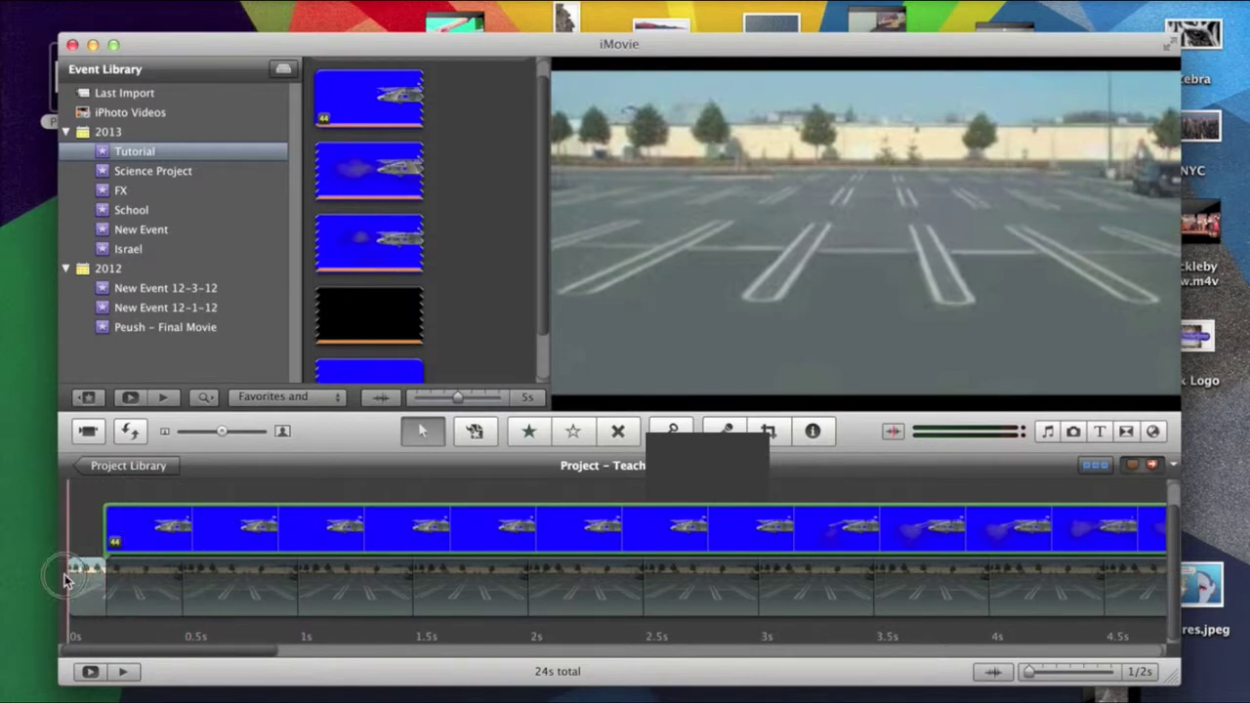
# - Mark a 0.1-second range at the start of the parking-lot background
pyautogui.moveTo(76, 578); pyautogui.dragTo(109, 592)
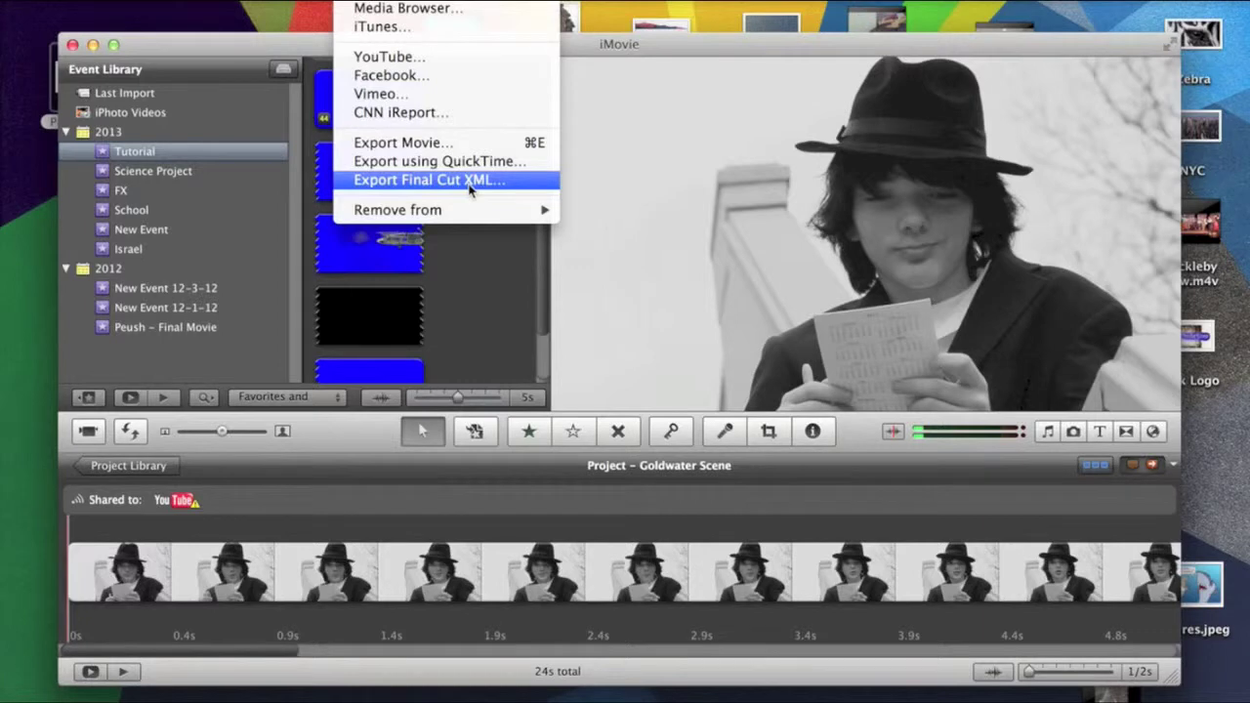
pyautogui.click(445, 144)
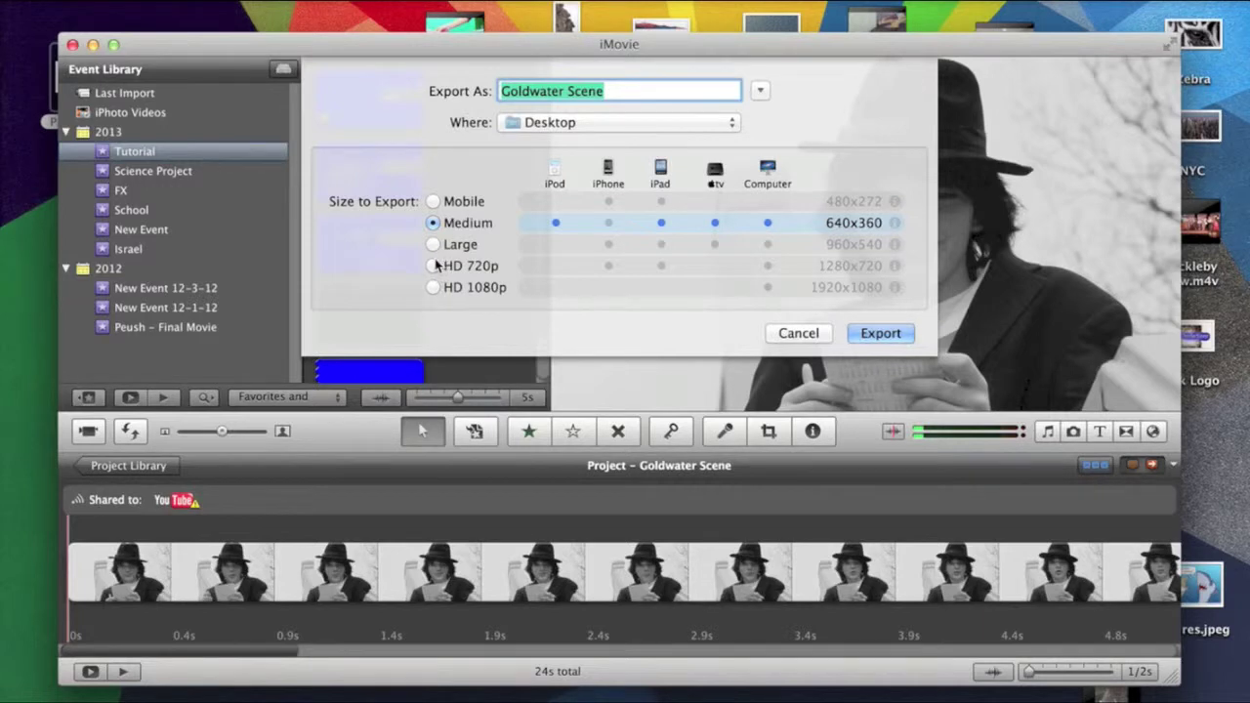
pyautogui.click(435, 265)
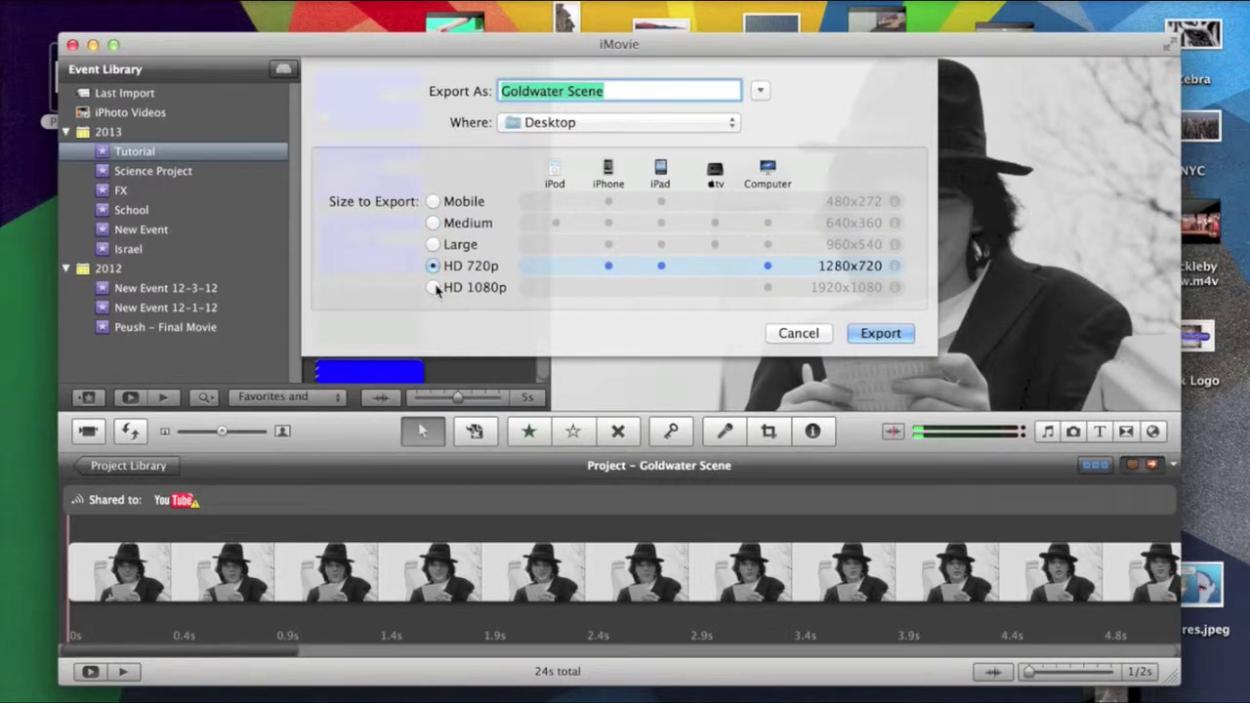
pyautogui.click(435, 288)
pyautogui.click(431, 266)
pyautogui.click(441, 246)
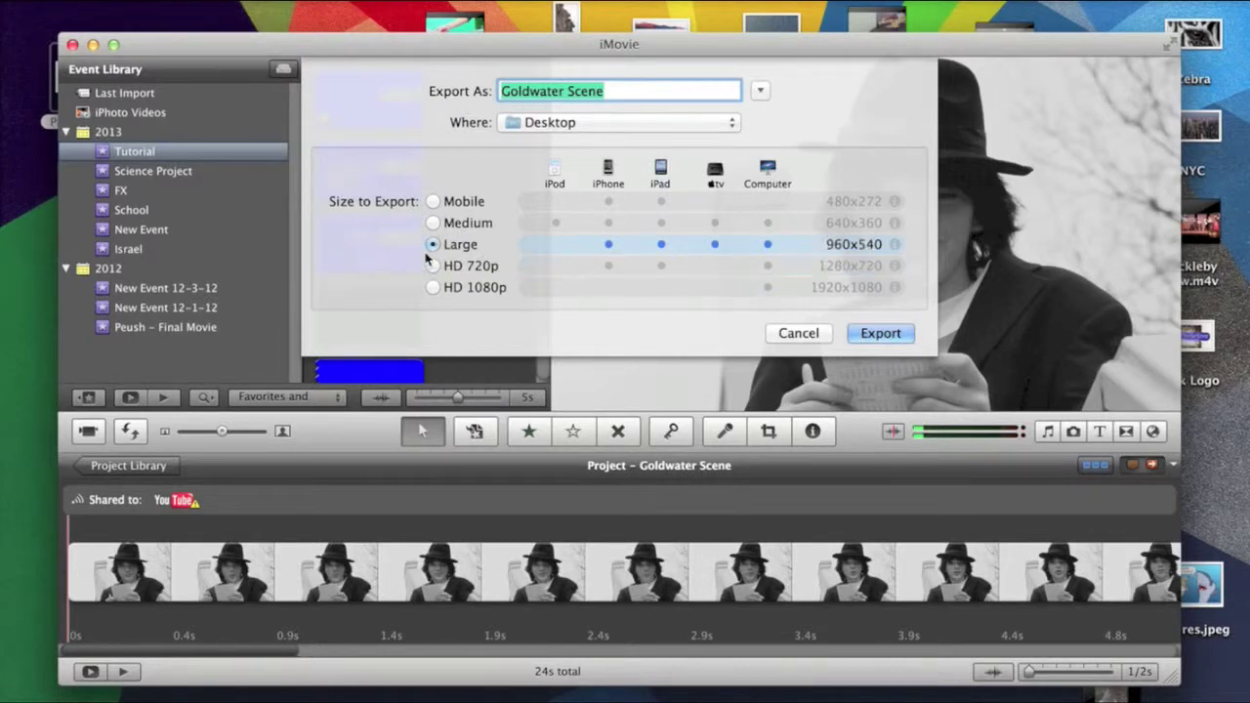
pyautogui.click(435, 223)
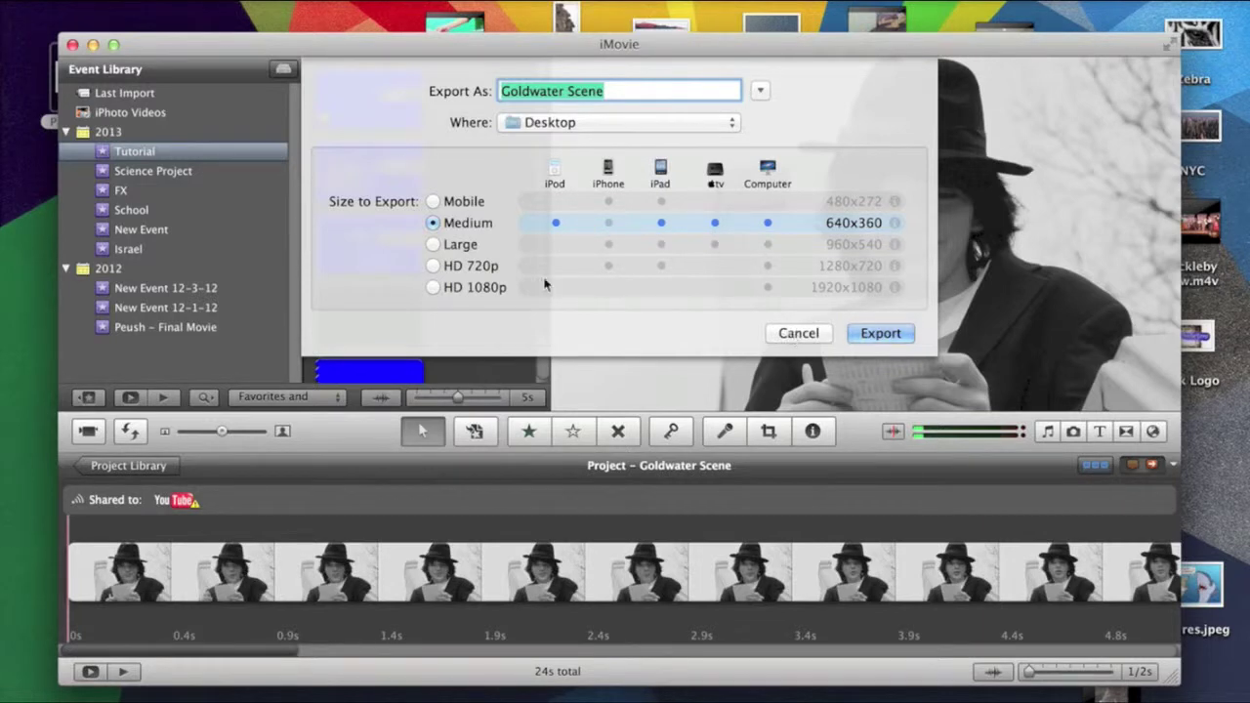
pyautogui.click(796, 333)
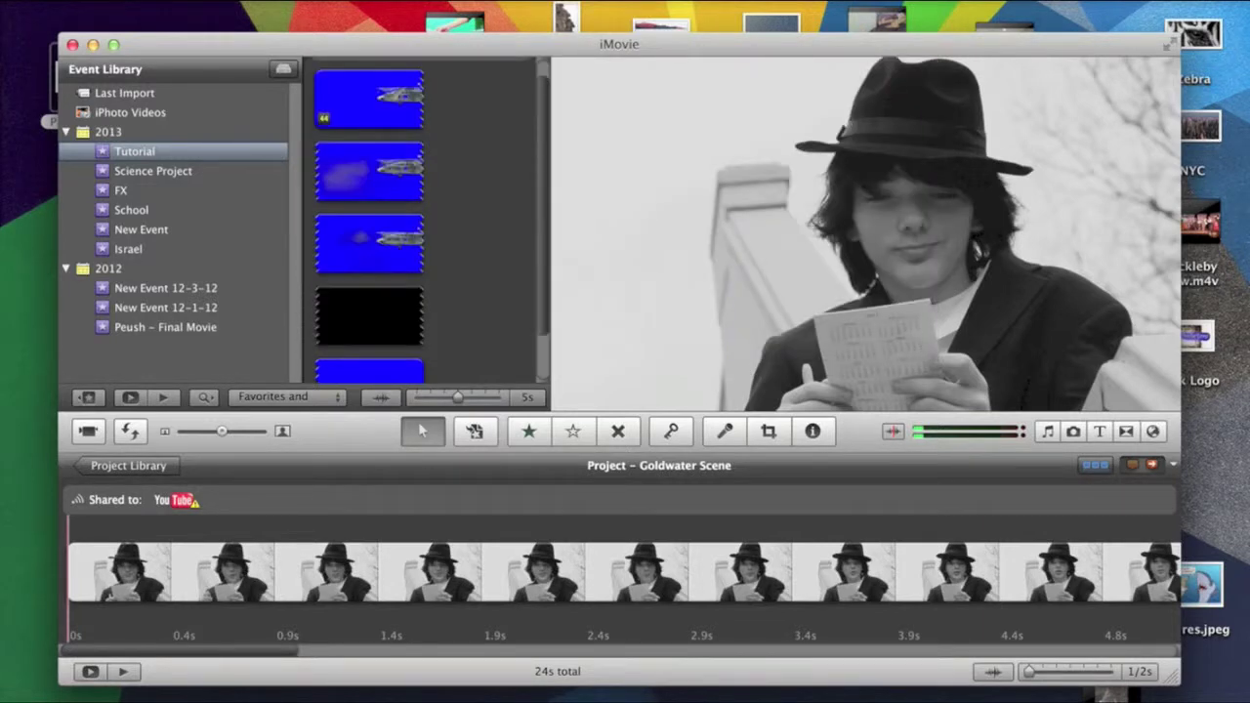
# - Begin a QuickTime export and open the Dimensions list in the export size settings
pyautogui.click(361, 0)
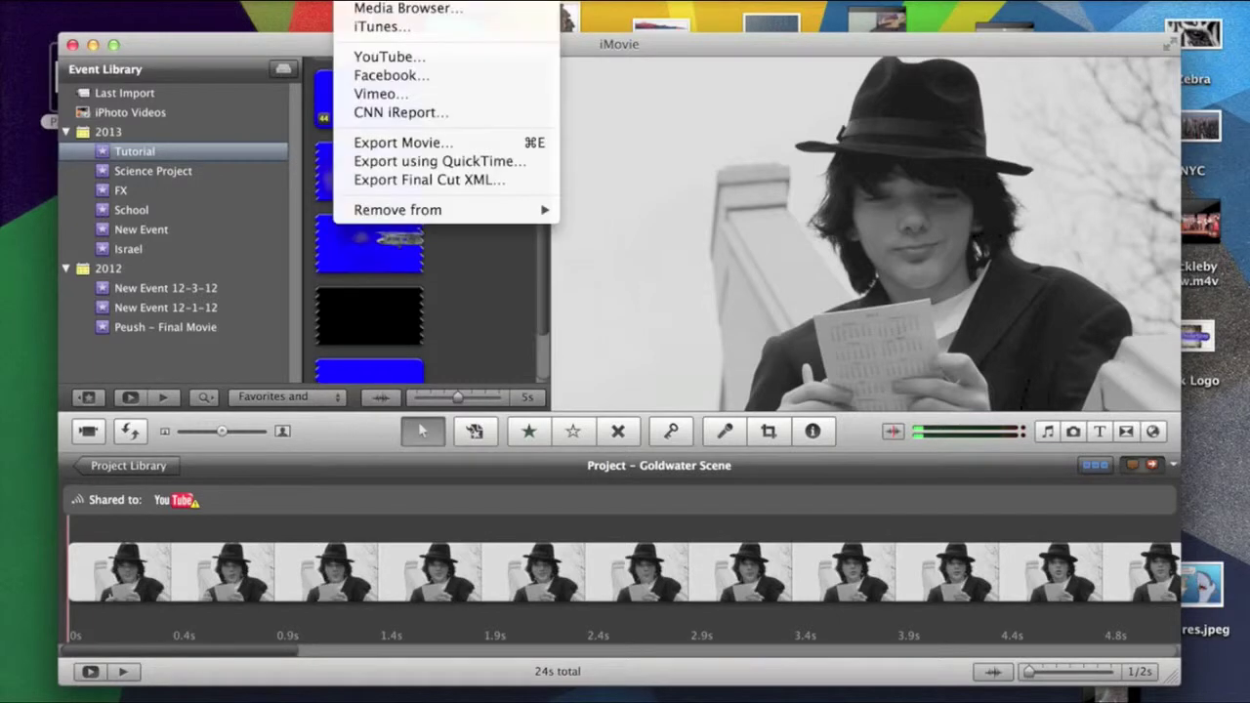
pyautogui.click(466, 161)
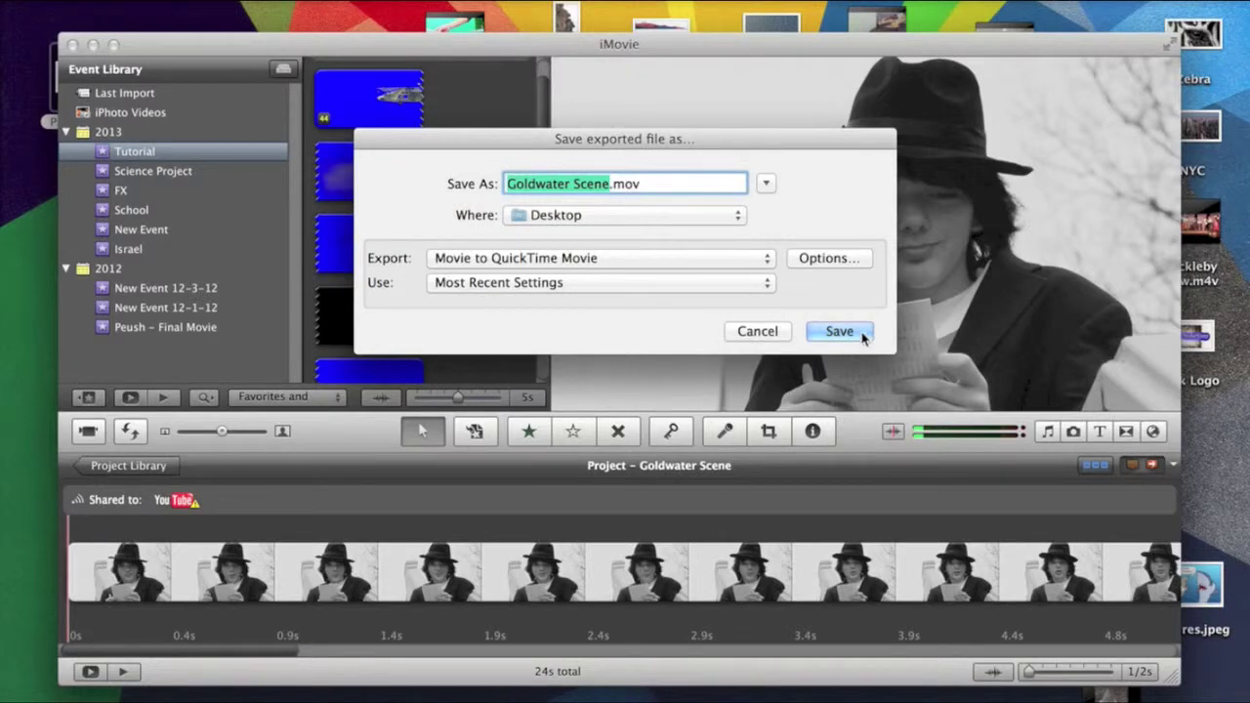
pyautogui.click(840, 257)
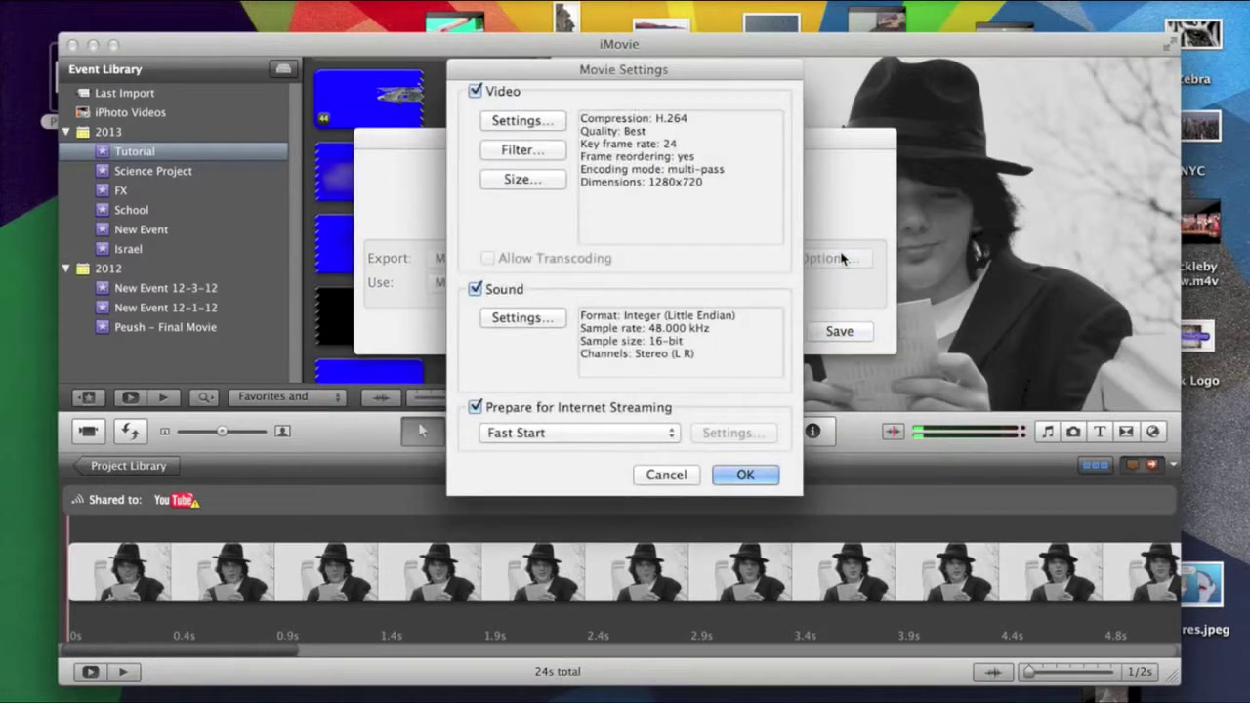
pyautogui.click(554, 180)
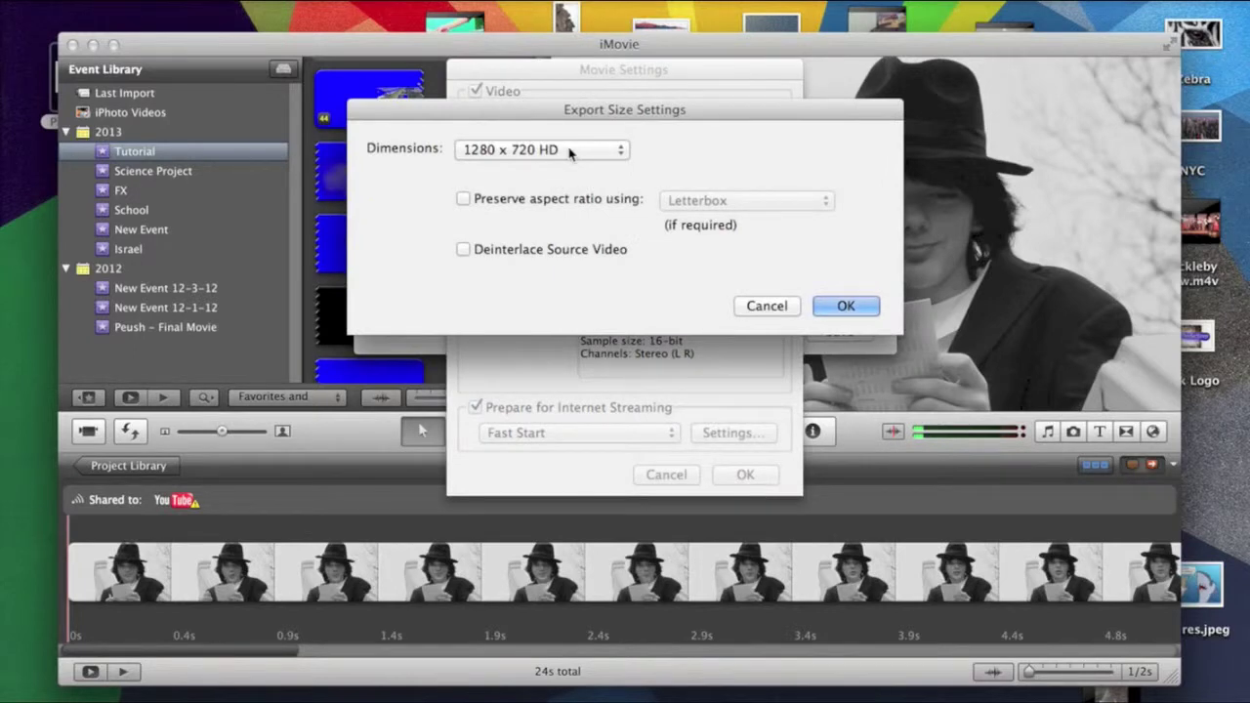
pyautogui.click(570, 151)
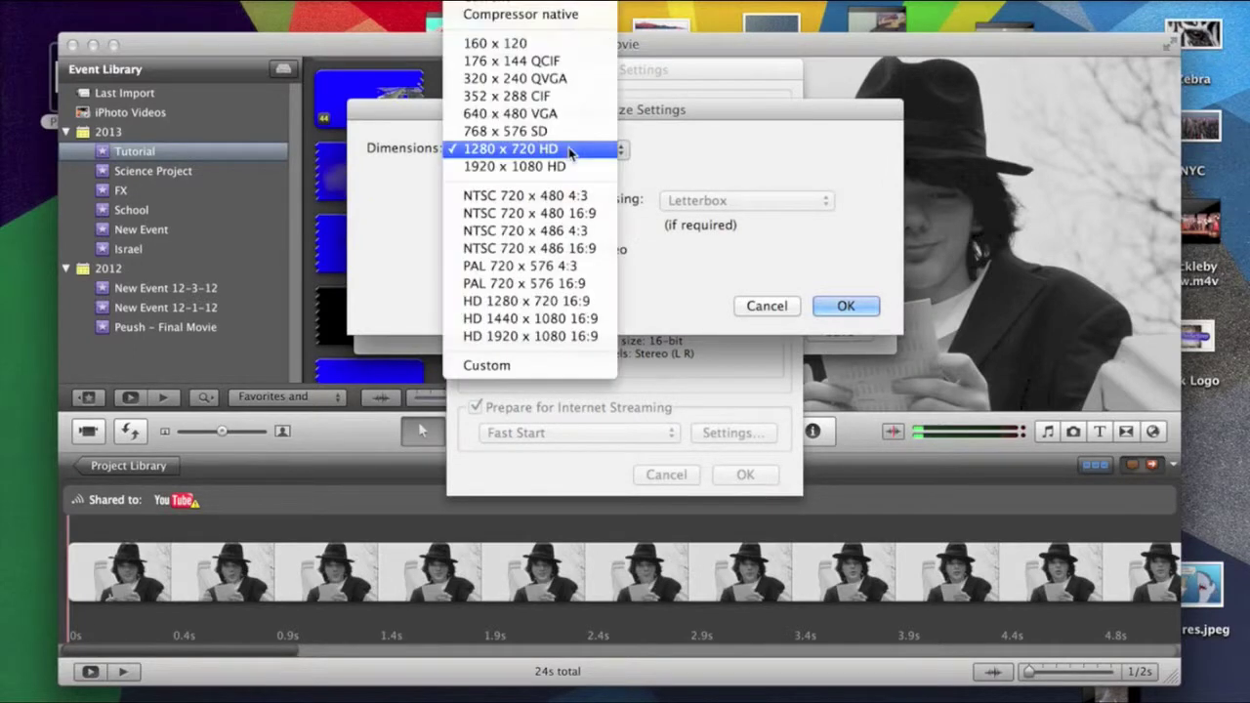
# - Set the export dimensions to HD 1920 x 1080 16:9, abandoning a custom-size attempt
pyautogui.click(588, 342)
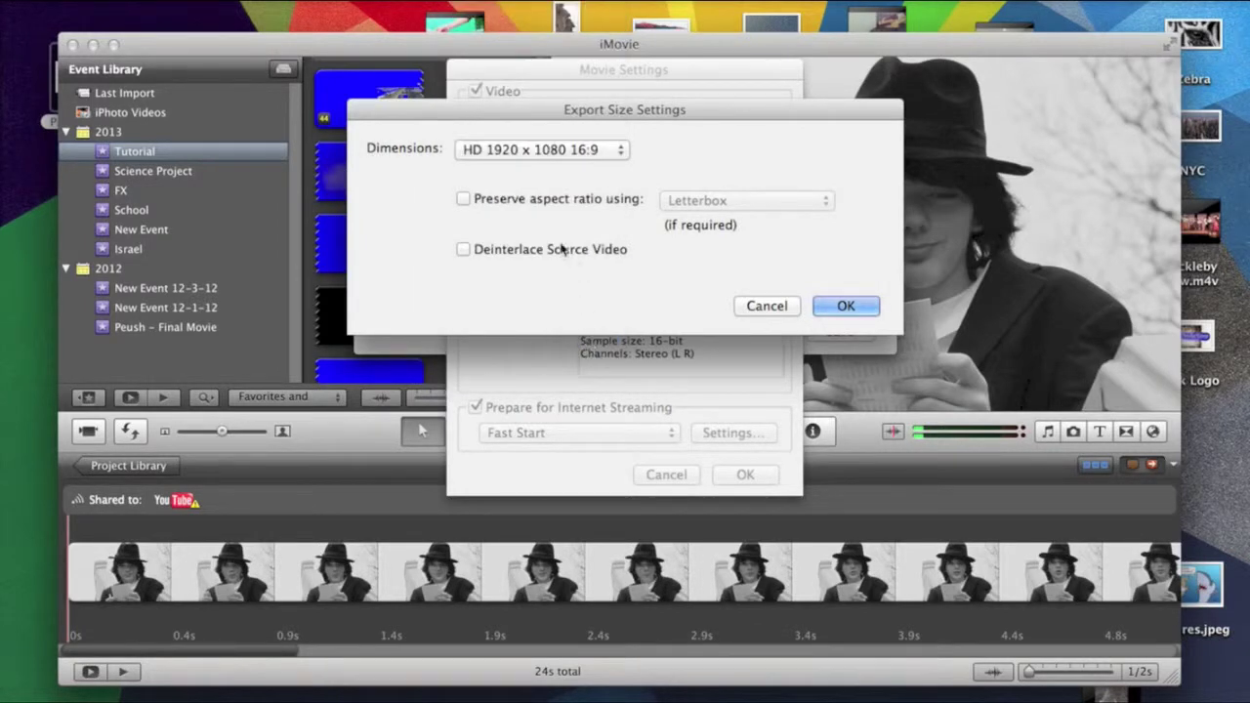
pyautogui.click(590, 150)
pyautogui.click(582, 181)
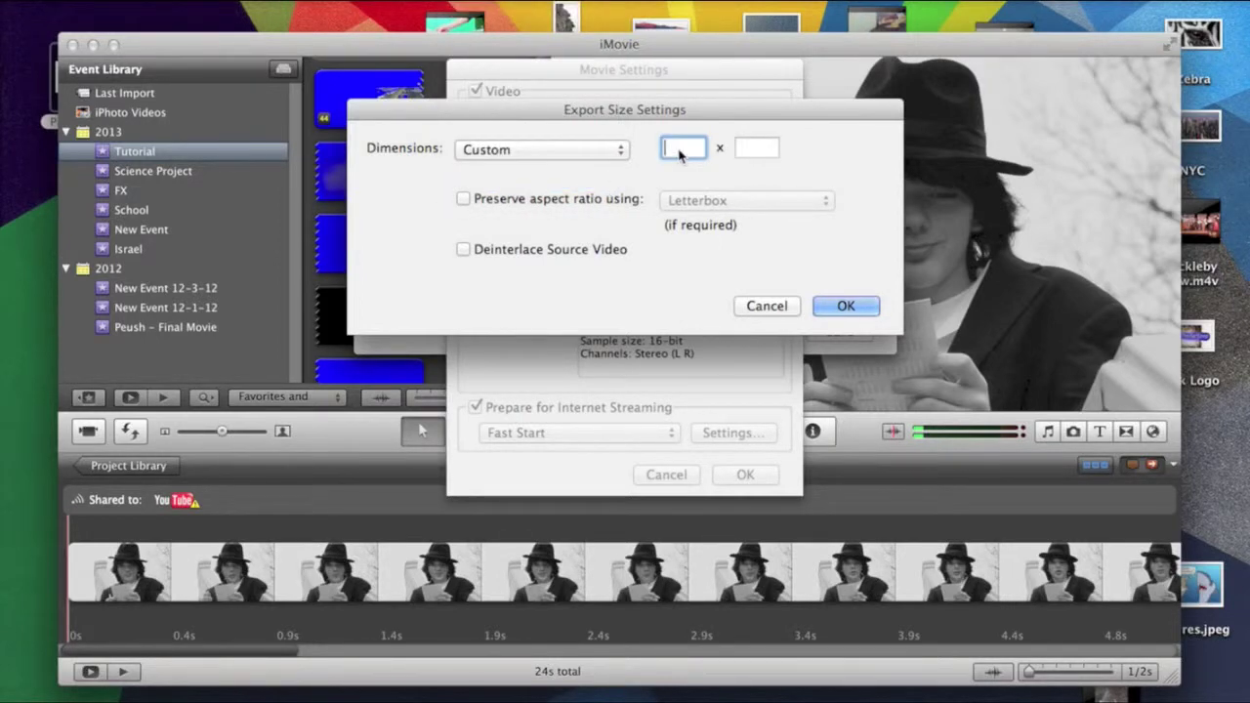
pyautogui.write('2180')
pyautogui.press('Tab')
pyautogui.write('2')
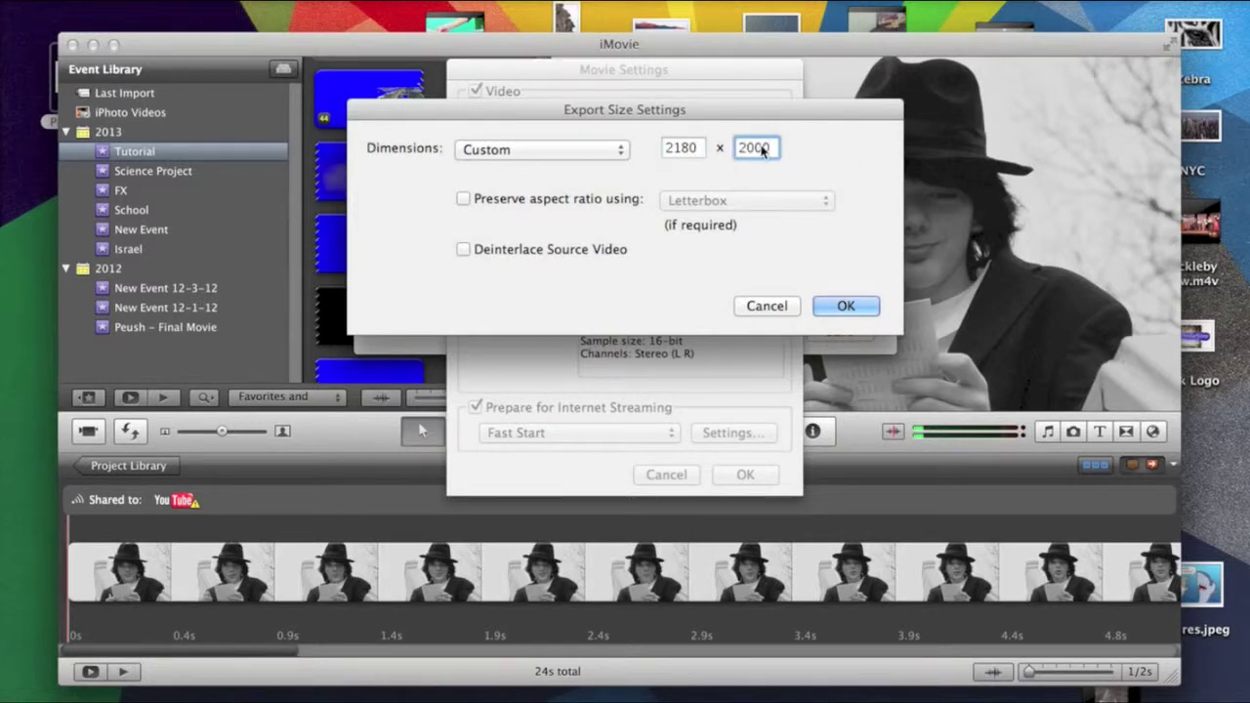
pyautogui.press('BackSpace')
pyautogui.press('BackSpace')
pyautogui.press('BackSpace')
pyautogui.press('BackSpace')
pyautogui.click(700, 147)
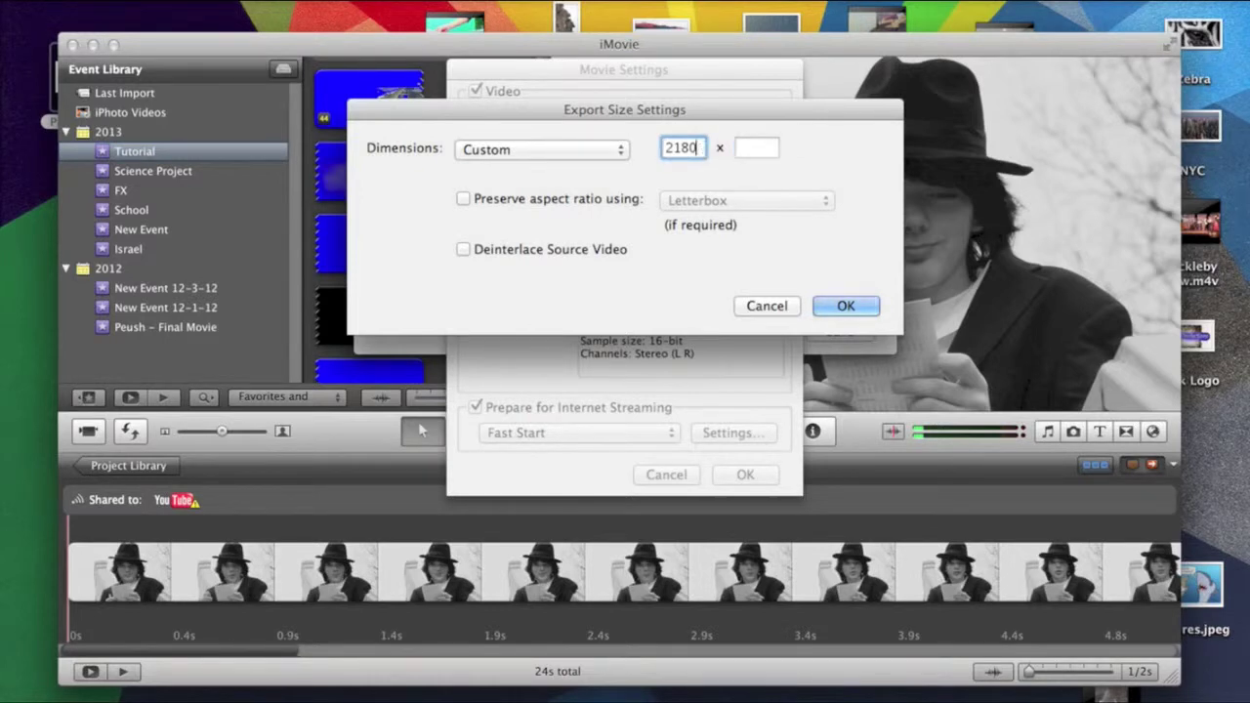
pyautogui.press('BackSpace')
pyautogui.press('BackSpace')
pyautogui.press('BackSpace')
pyautogui.press('BackSpace')
pyautogui.click(539, 150)
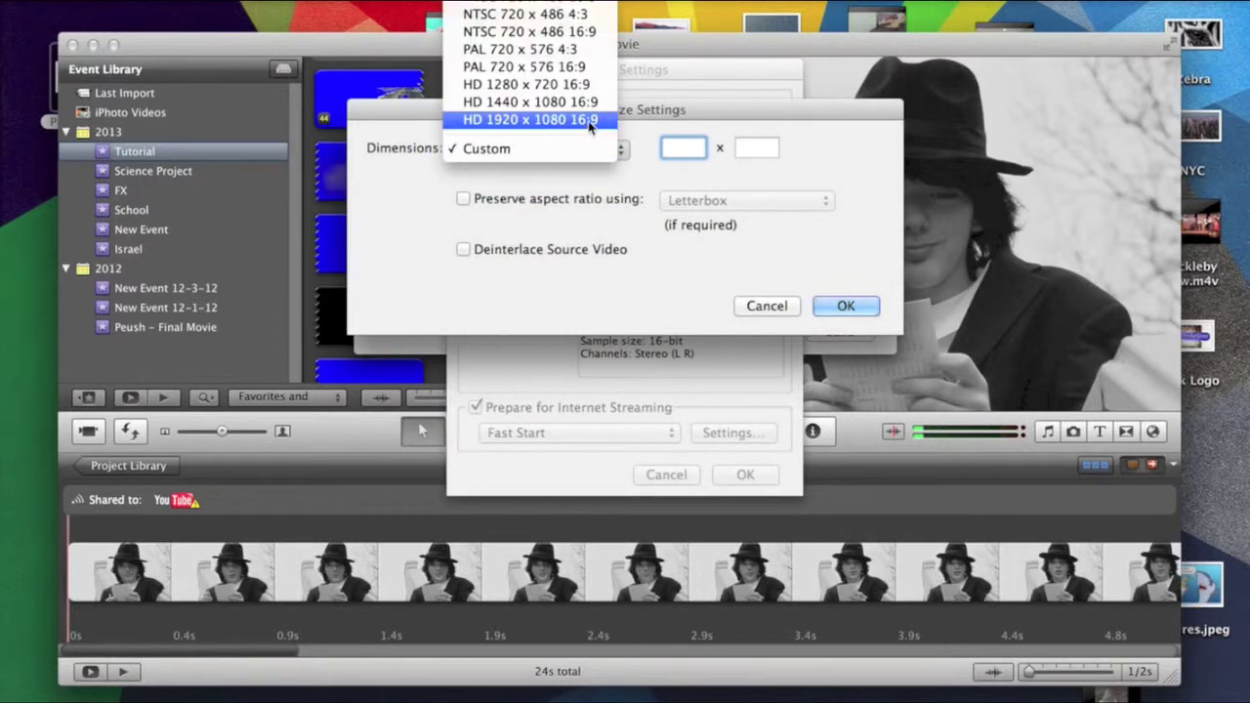
pyautogui.click(589, 121)
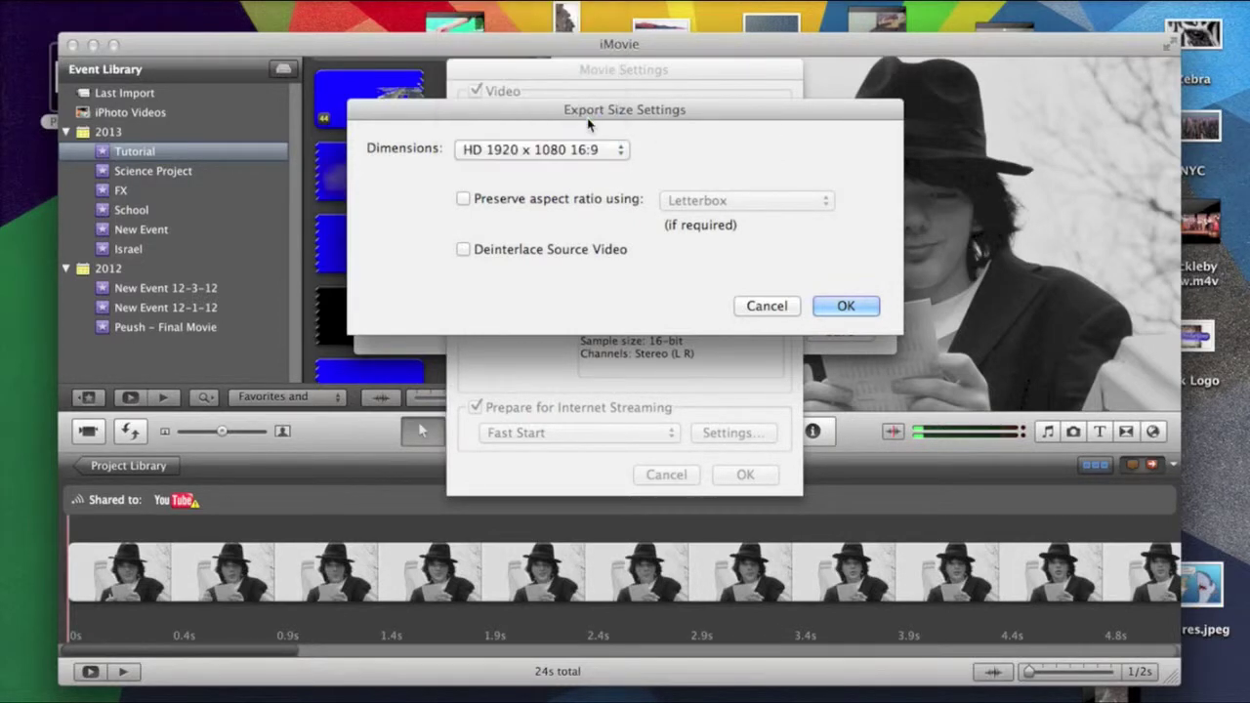
# - Preserve the aspect ratio using Letterbox and confirm the size settings
pyautogui.click(464, 200)
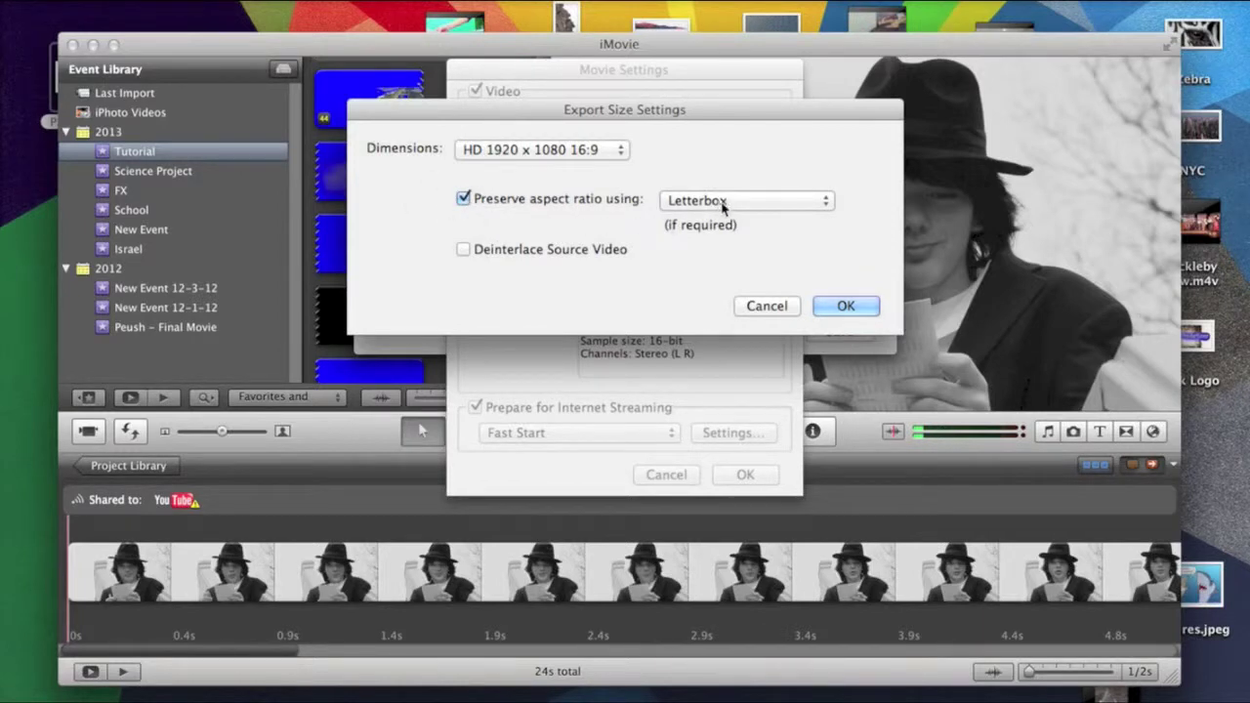
pyautogui.click(721, 207)
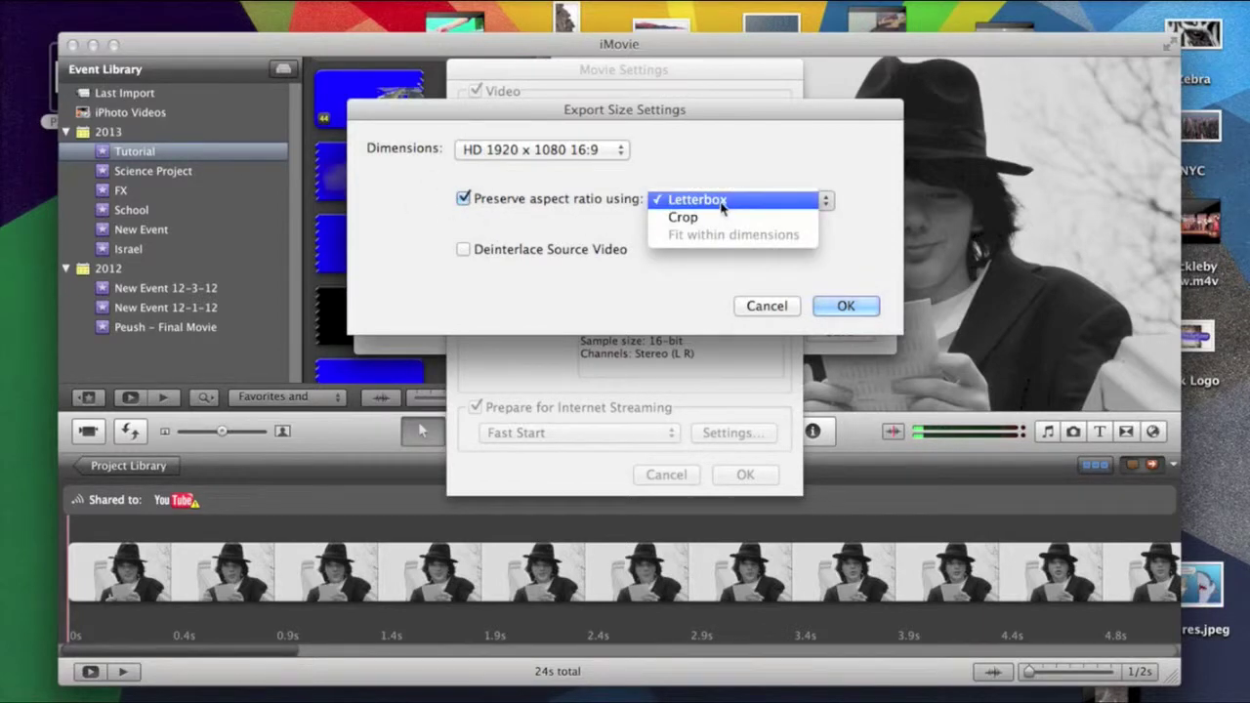
pyautogui.click(722, 201)
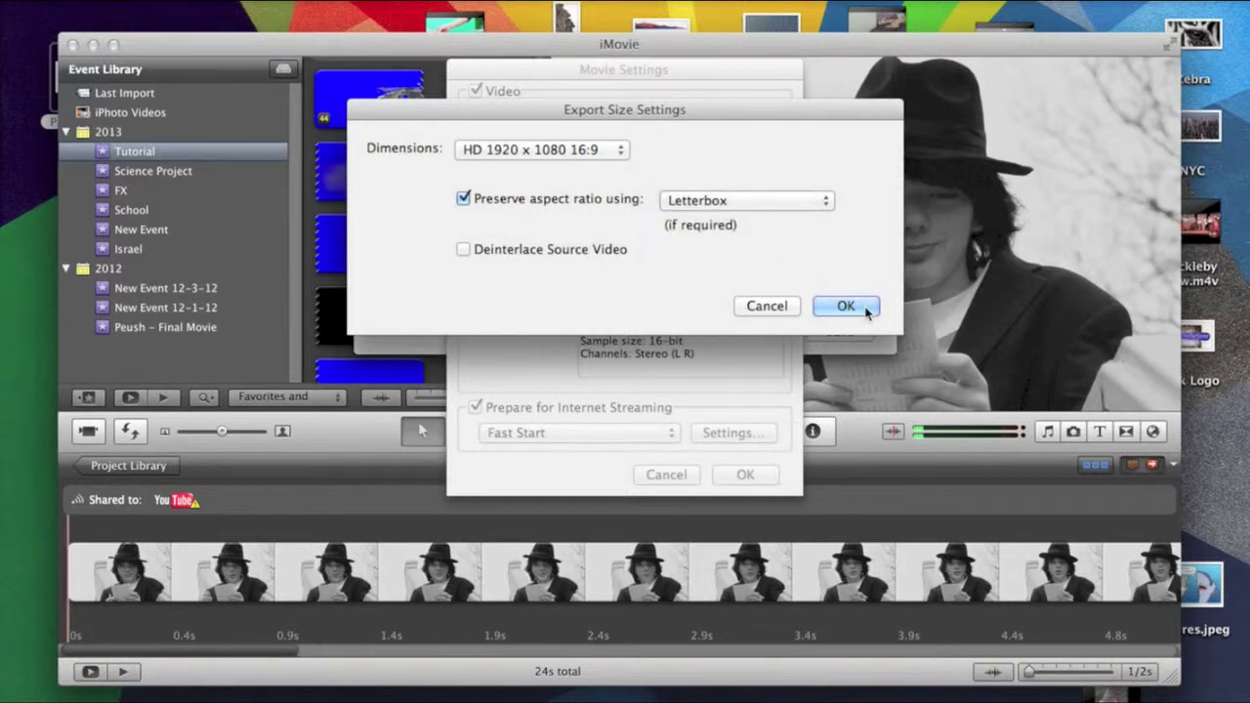
pyautogui.click(863, 307)
# - Confirm the movie settings and begin typing the export file name with 'T'
pyautogui.click(745, 475)
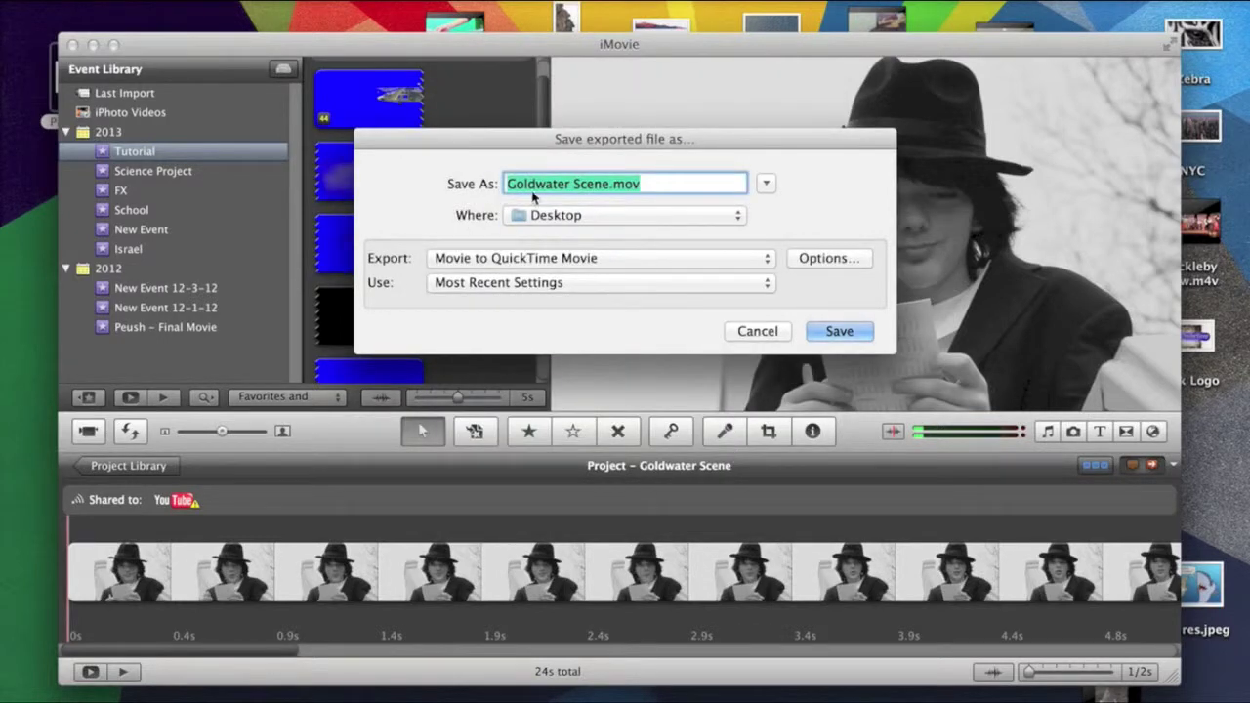
pyautogui.write('Tutorial Export')
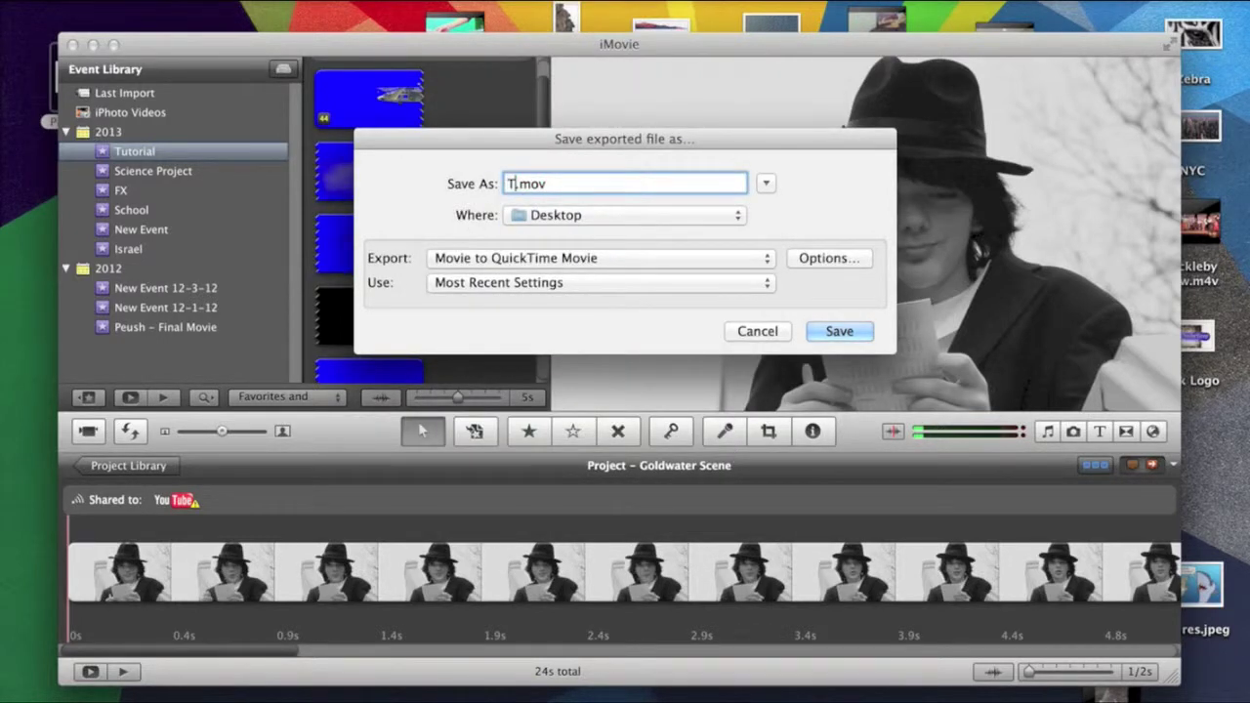